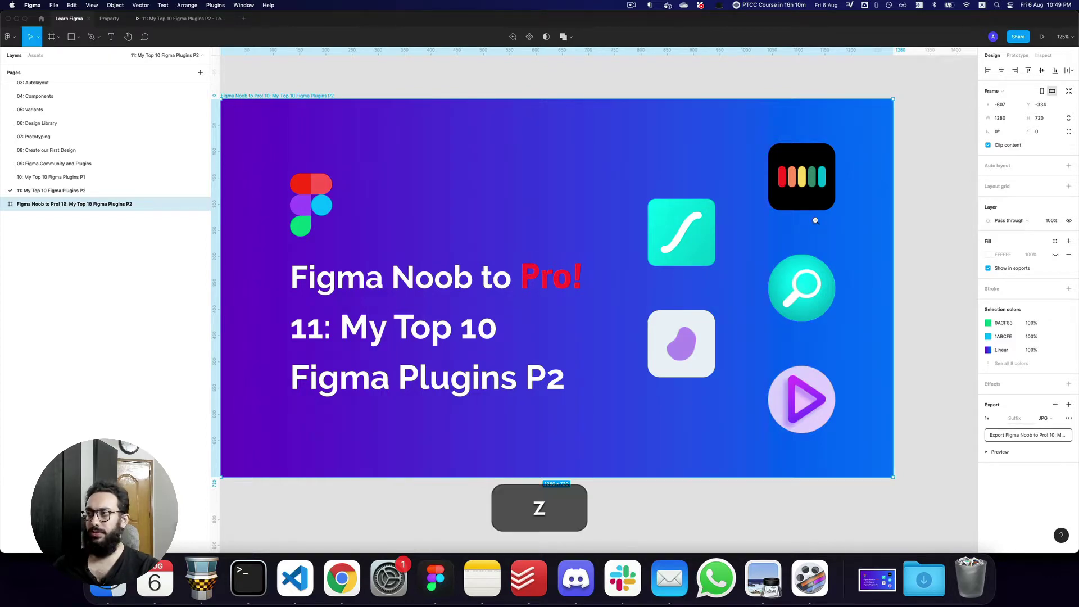
Run the Palette plugin with nothing selected on the empty canvas beside the cover frame
alt+click(815, 220)
key(space)
drag(814, 221, 626, 231)
click(675, 233)
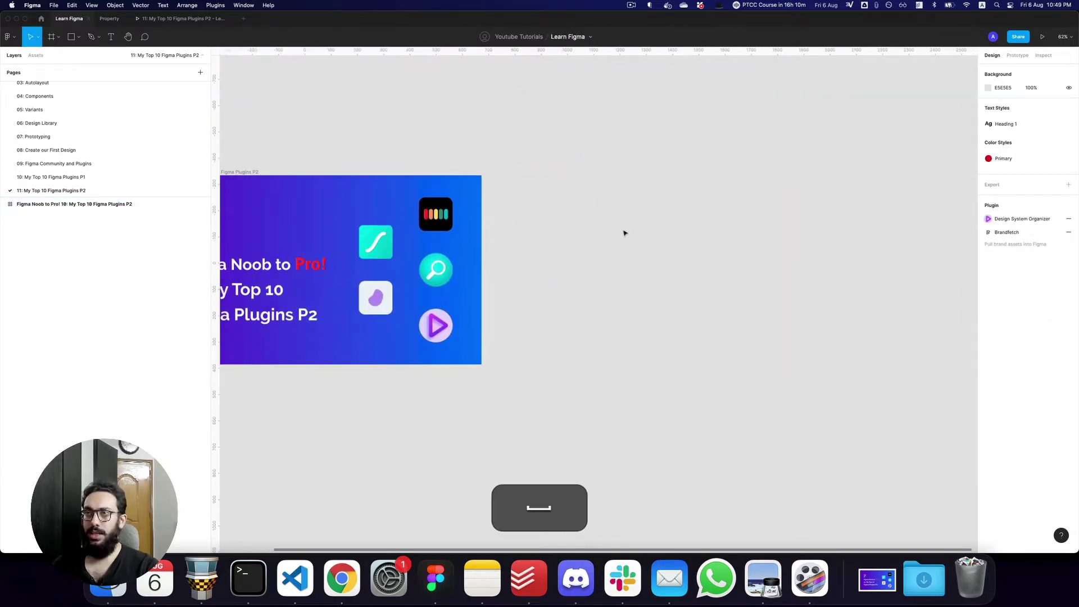
click(215, 5)
key(p)
key(Return)
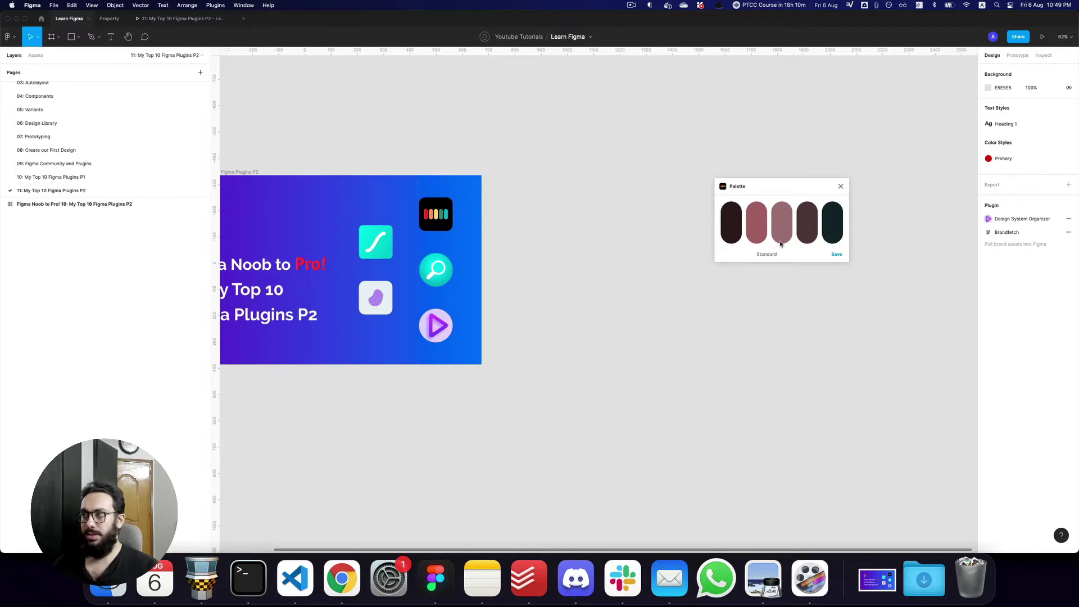
Generate several new sets of five suggested colours using the Standard colour model
key(space)
key(space)
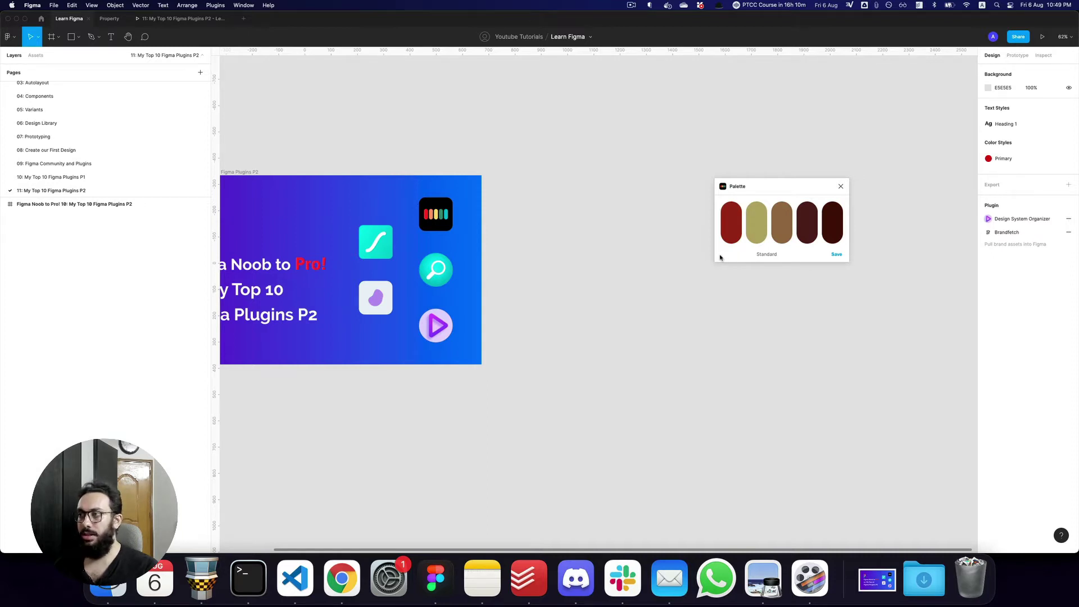
key(space)
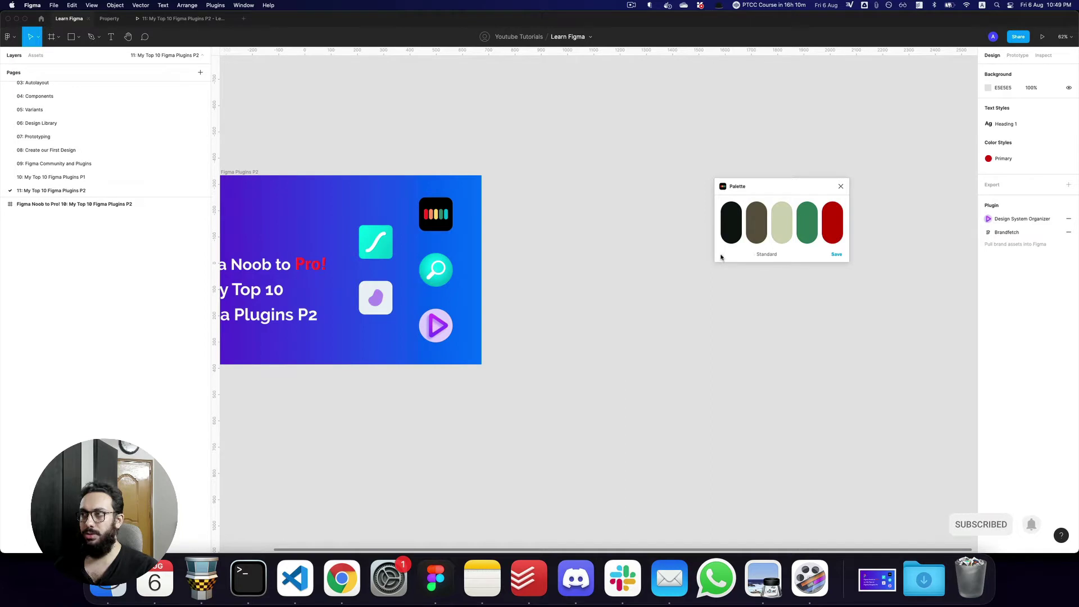
key(space)
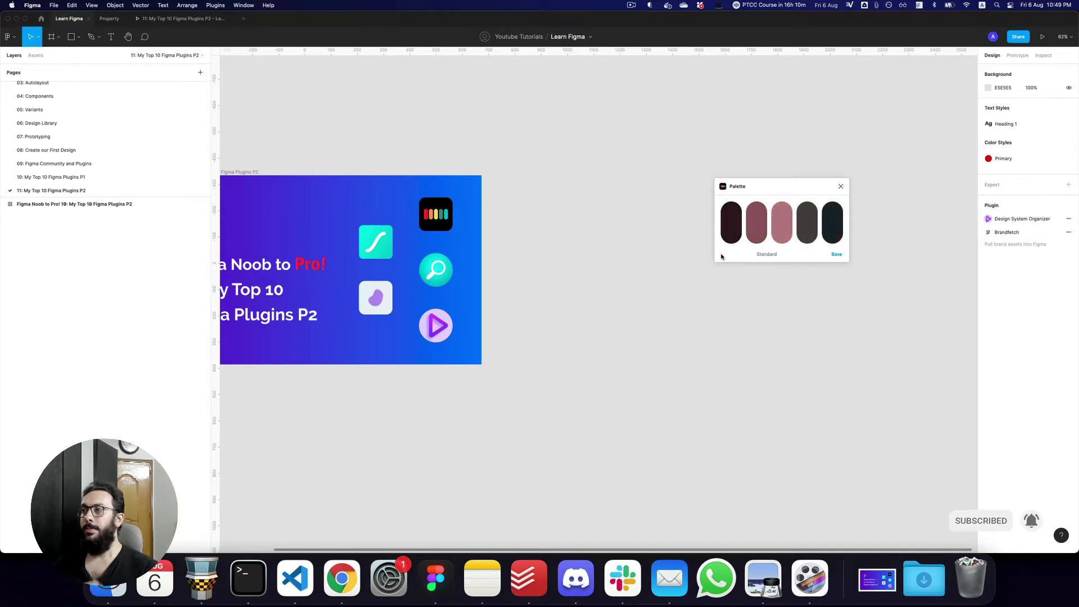
key(space)
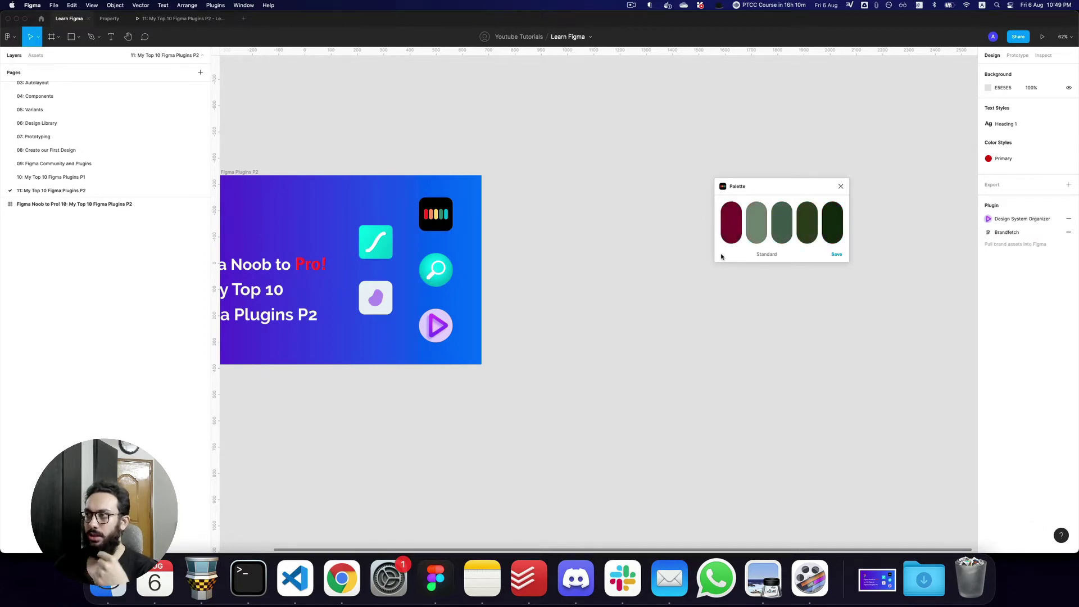
key(space)
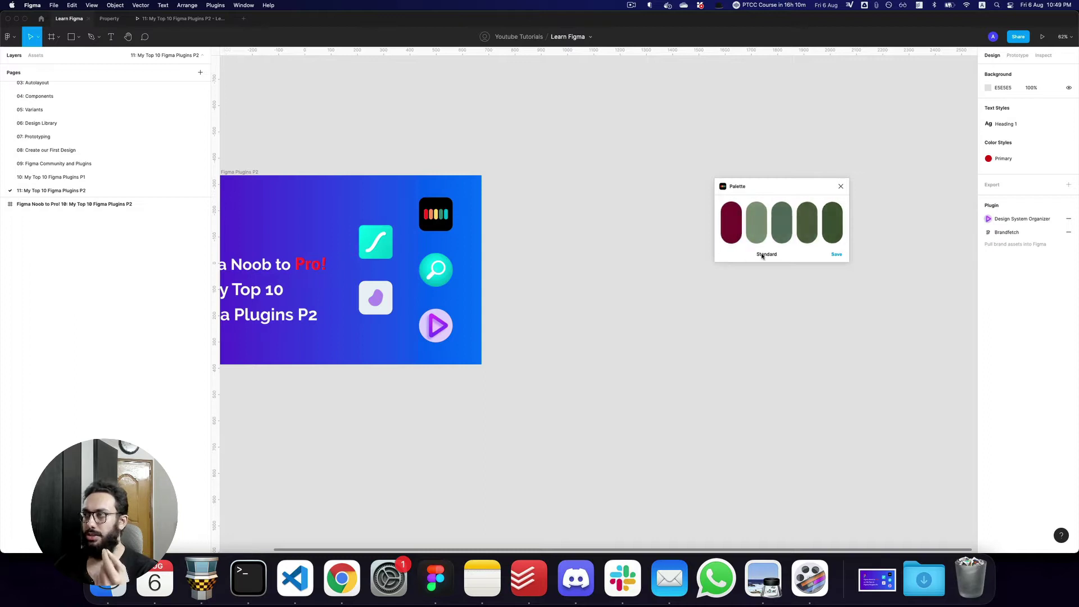
Try the User Interface colour model for the palette and return to Standard
click(764, 254)
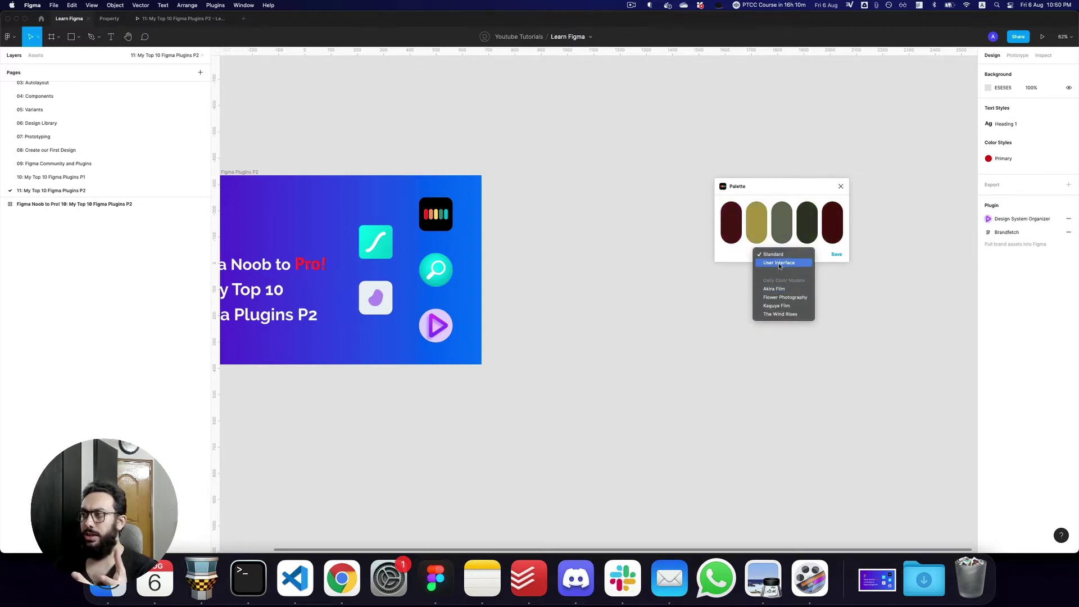
click(778, 263)
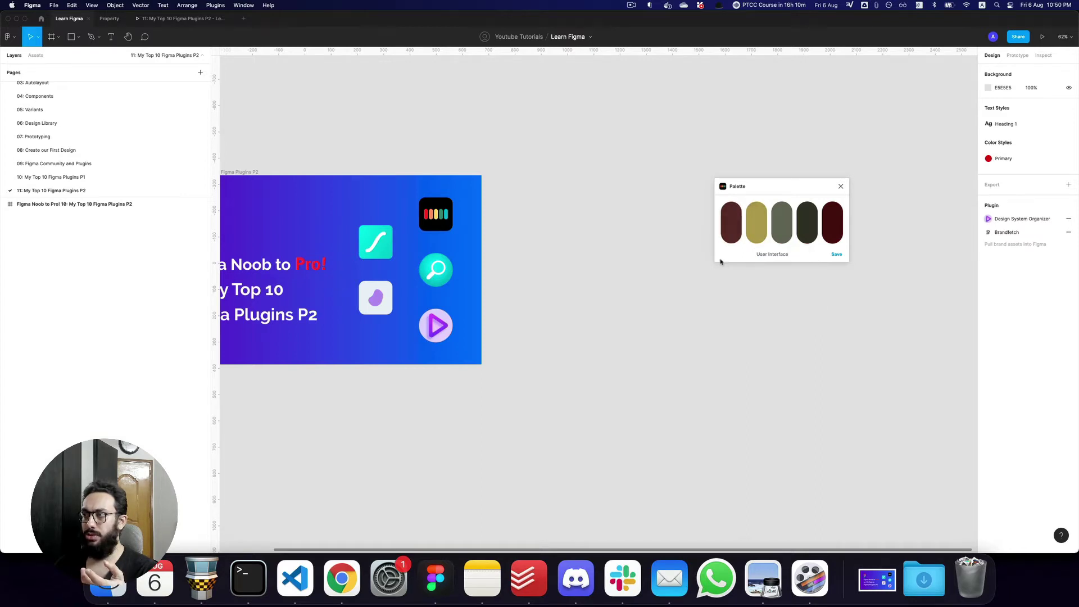
click(772, 254)
click(767, 244)
Lock the dark, green and orange-red swatches and keep regenerating the remaining palette colours
key(space)
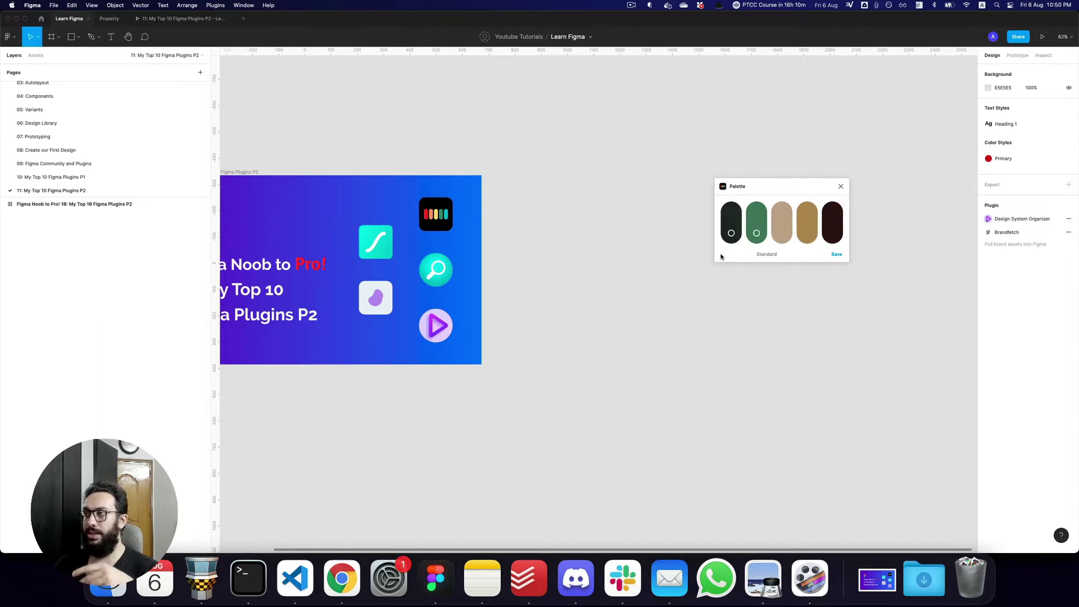
key(space)
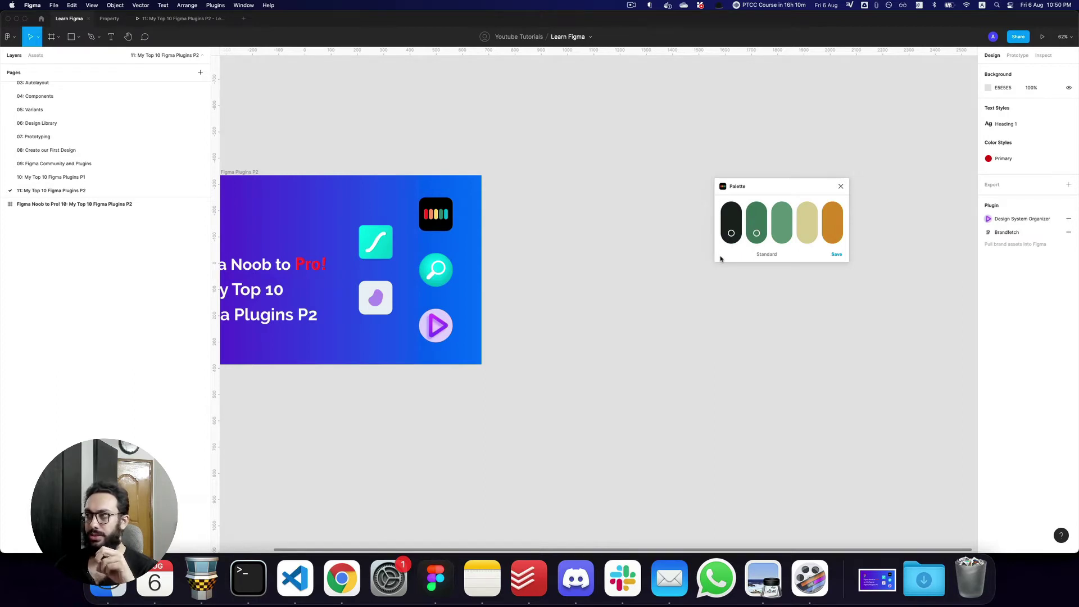
key(space)
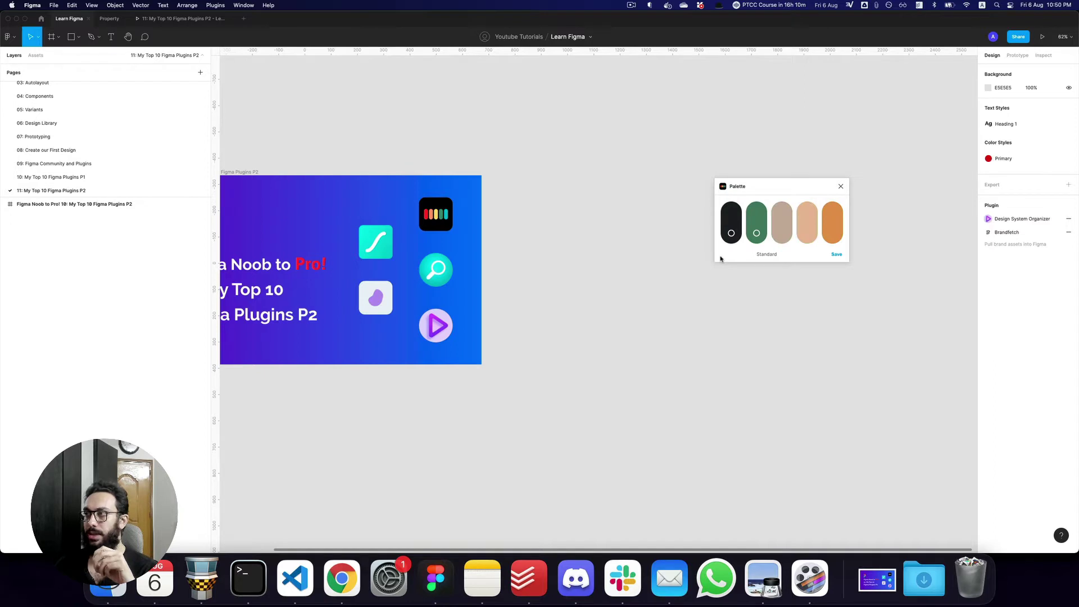
key(space)
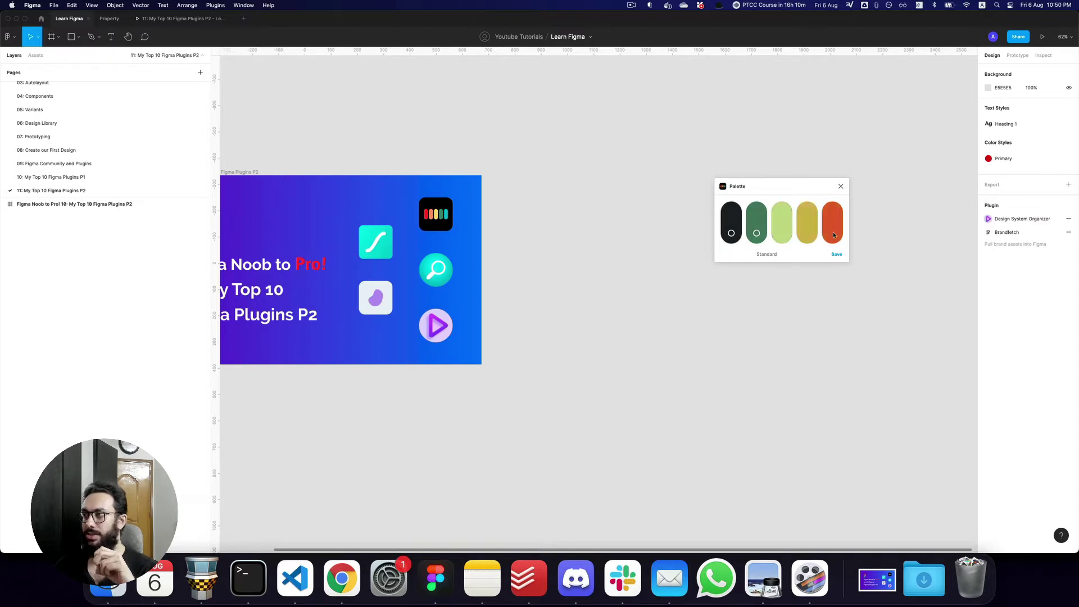
key(space)
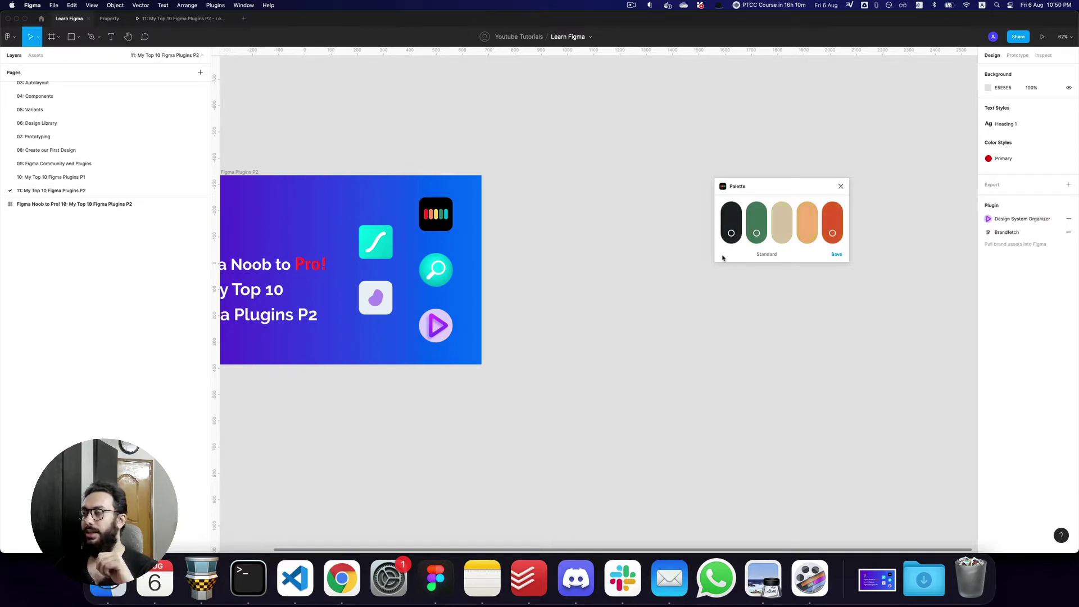
key(space)
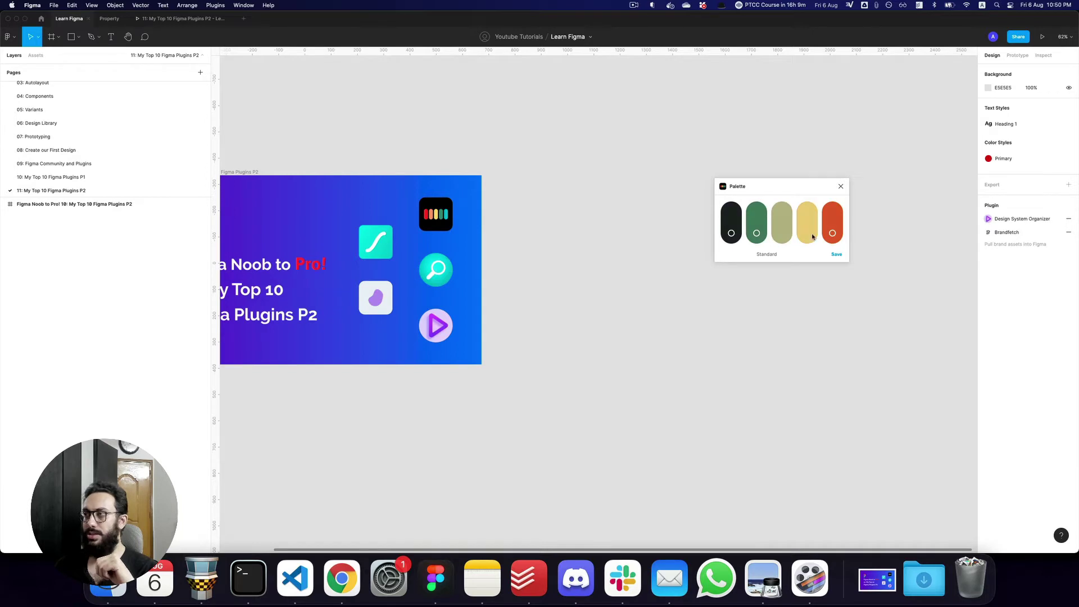
Save the generated palette to the canvas and place it just above the cover frame's upper edge
click(835, 254)
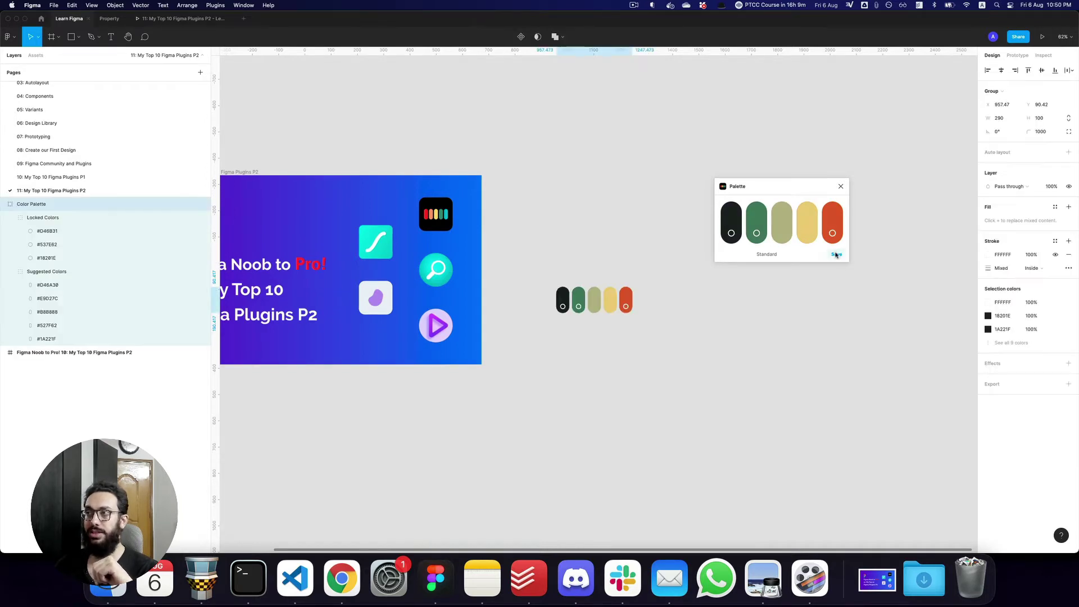
drag(617, 304, 523, 144)
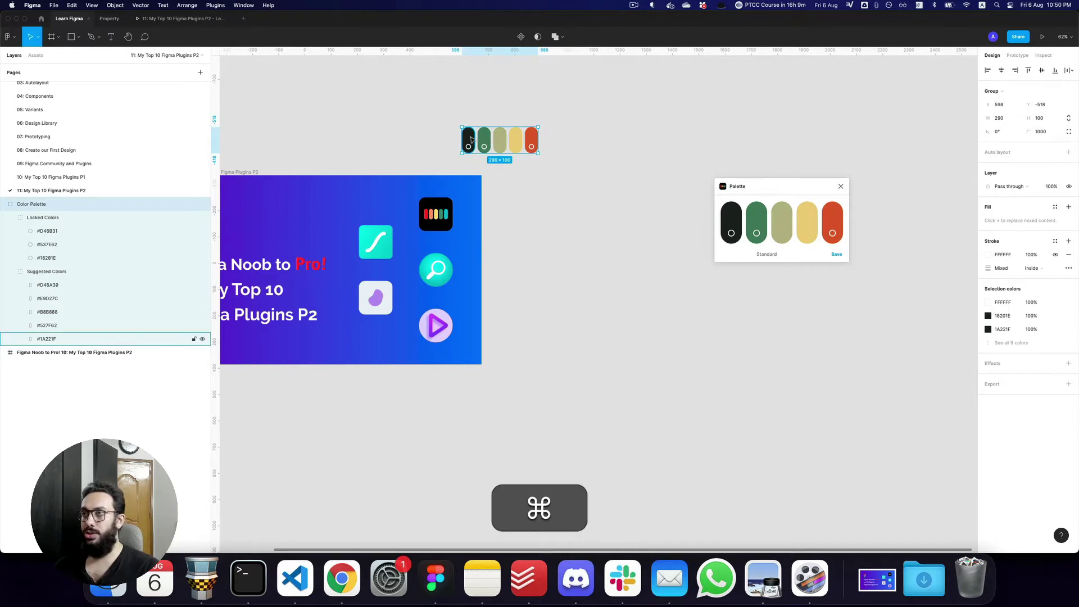
Start creating a new colour style from the fill of the palette's dark swatch
super+click(471, 140)
click(1055, 173)
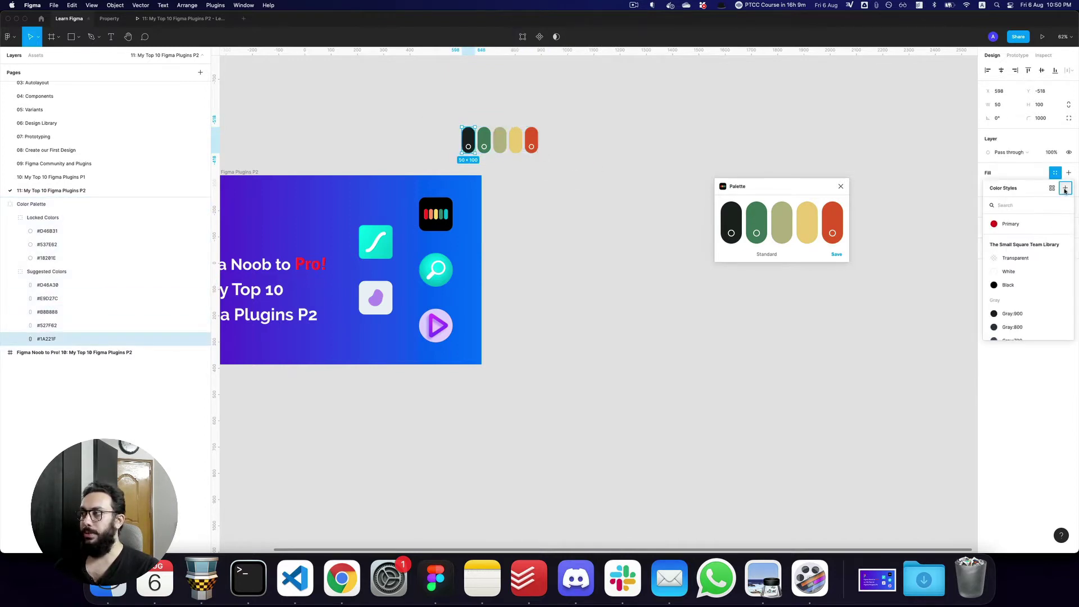
click(1065, 189)
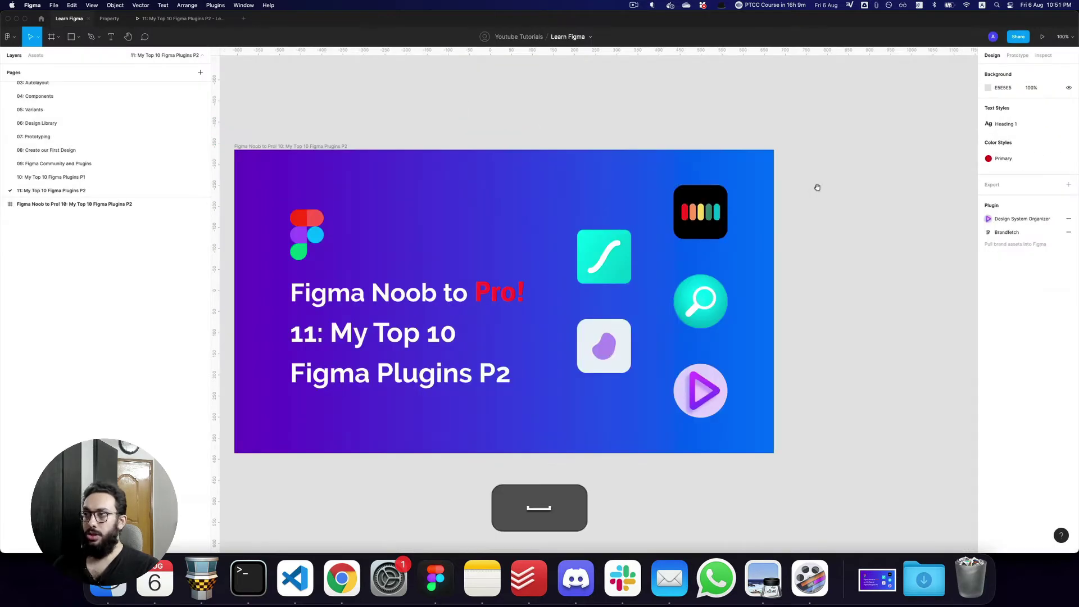
Run the LottieFiles plugin over the empty canvas beside the cover frame
scroll(787, 186, right, 1)
key(super+slash)
text(l)
key(BackSpace)
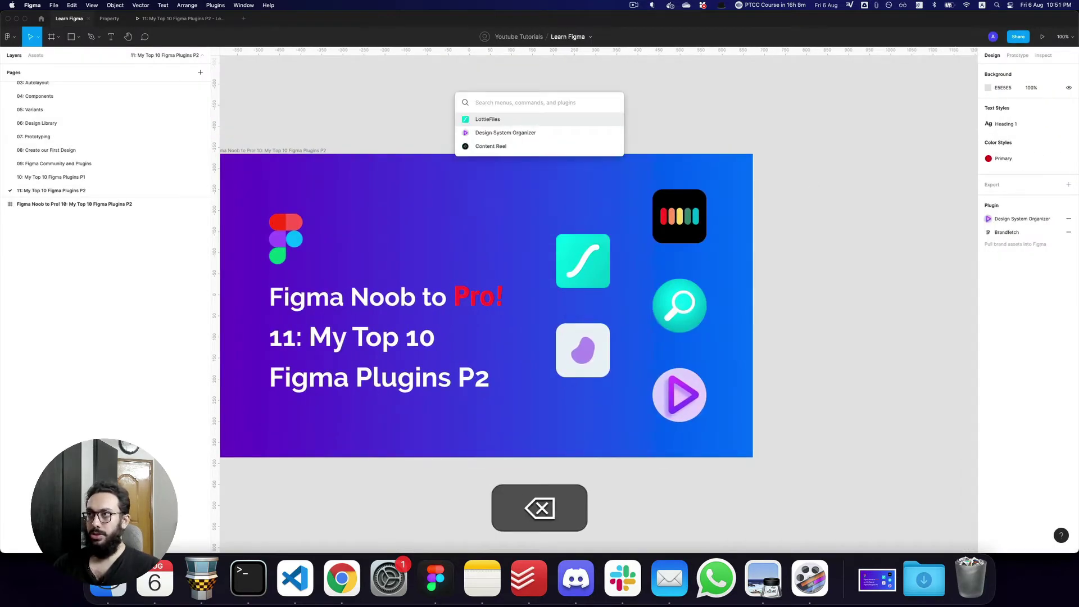
key(Return)
scroll(725, 132, right, 10)
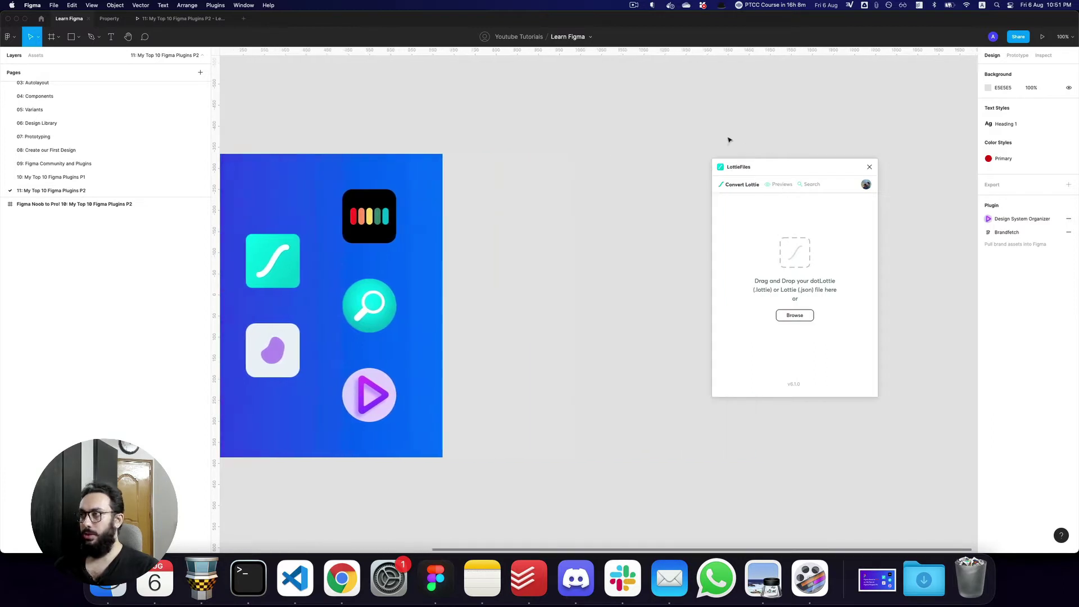
scroll(697, 139, left, 4)
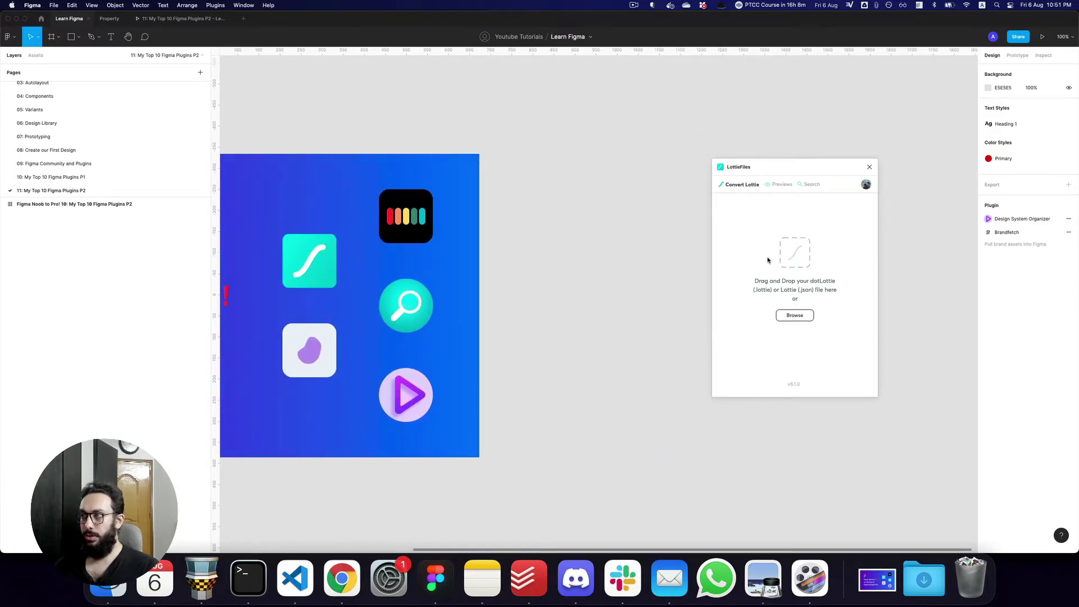
Find the magnifying-glass search animation among this week's popular LottieFiles animations and convert it to GIF
click(811, 185)
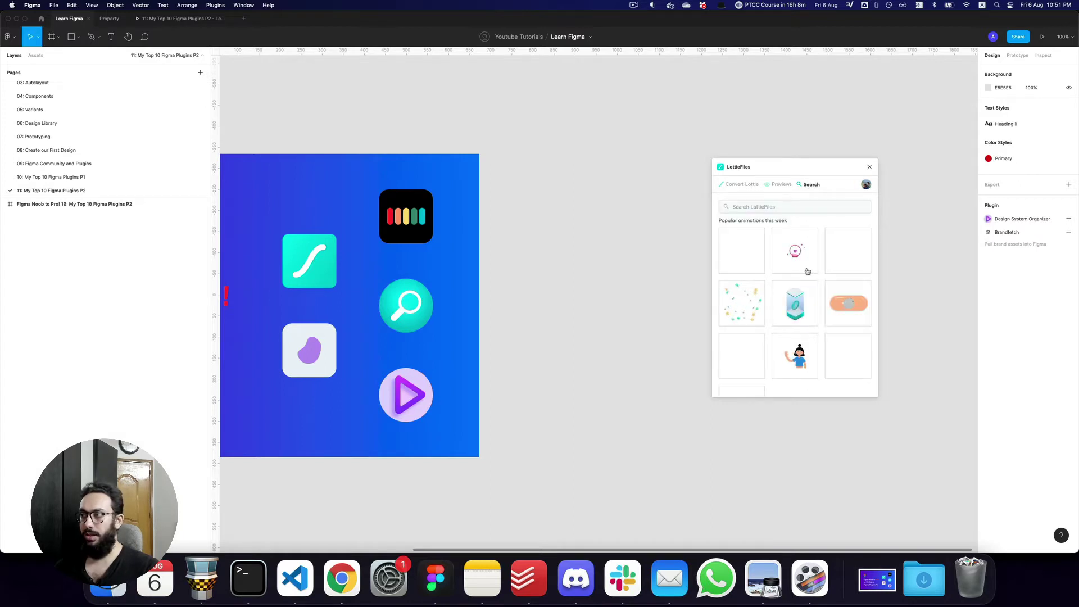
scroll(822, 296, down, 3)
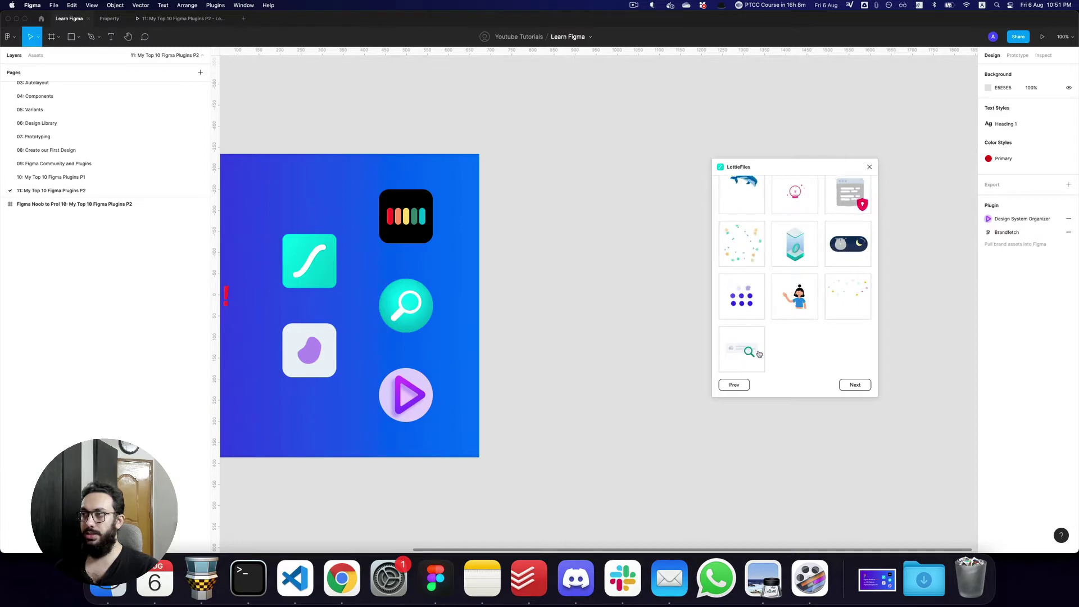
click(750, 353)
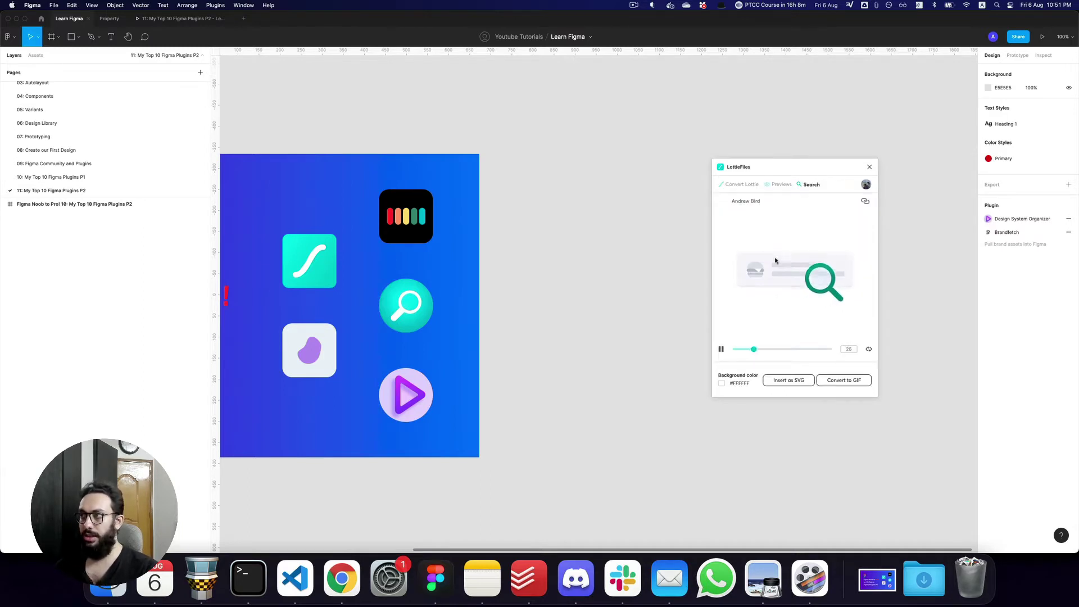
click(837, 381)
Add a 1440 × 1024 Desktop frame beside the cover frame
drag(819, 172, 898, 182)
key(a)
click(997, 126)
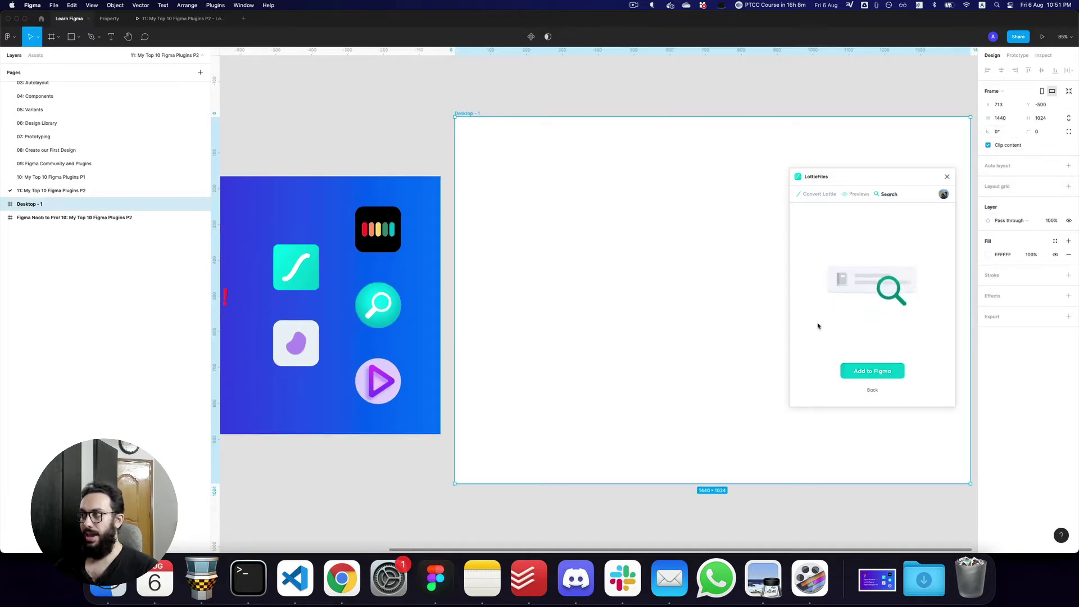
Add the converted search GIF to the Desktop frame, close the plugin and centre the GIF horizontally and vertically
click(869, 371)
click(947, 176)
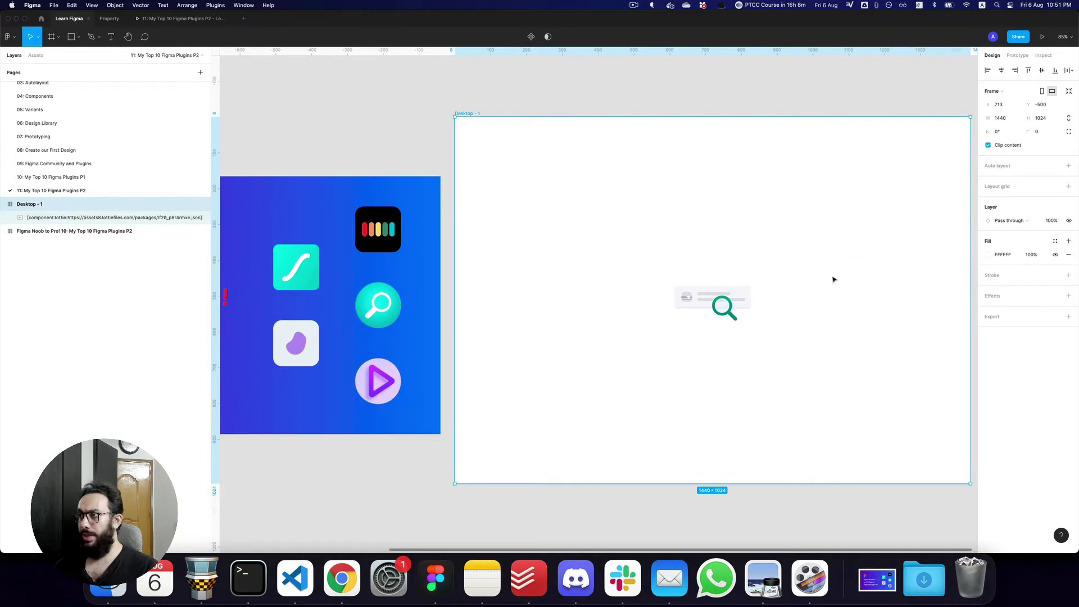
click(697, 320)
key(alt+h)
key(alt+super+v)
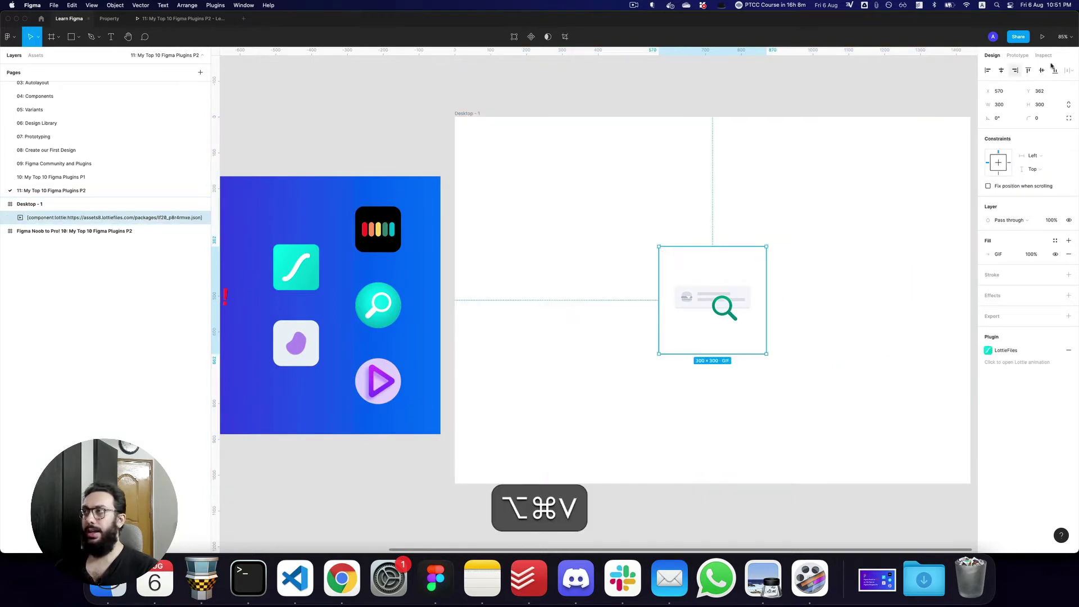
Close the old presentation tab and present the Desktop frame afresh to preview the animated GIF
click(1043, 36)
key(super+Right)
key(super+w)
key(super+2)
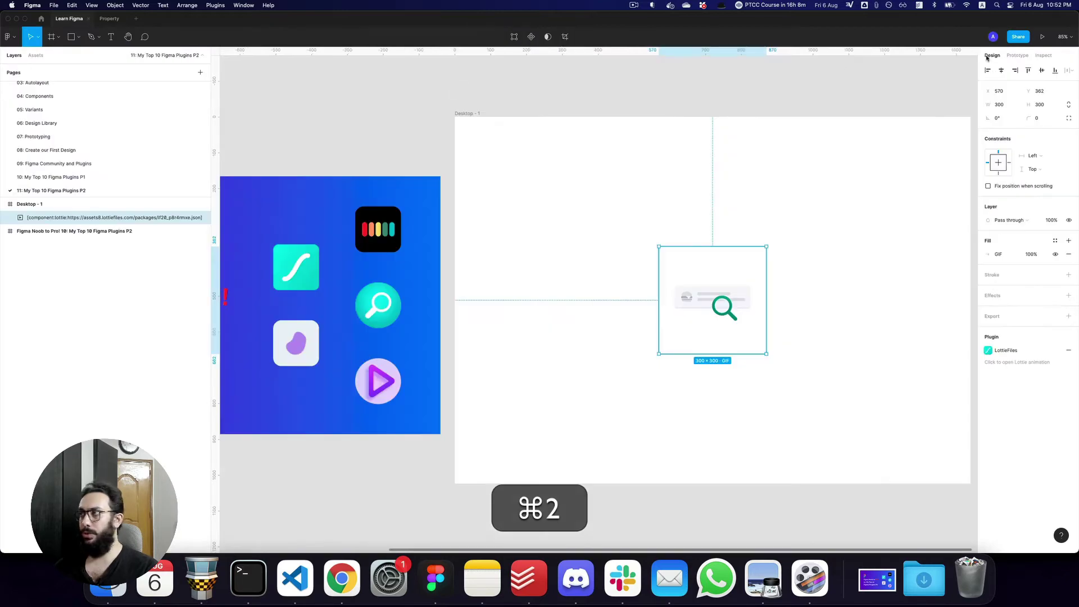
click(1040, 36)
drag(158, 20, 142, 24)
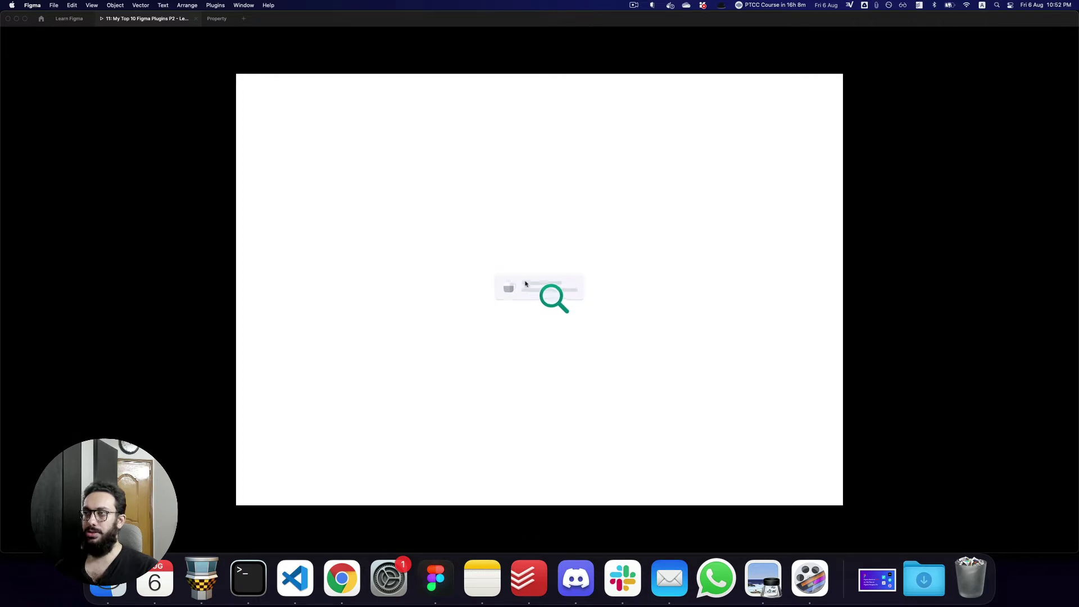
Return to the Learn Figma file and delete the search GIF from the Desktop frame
key(super)
key(super+2)
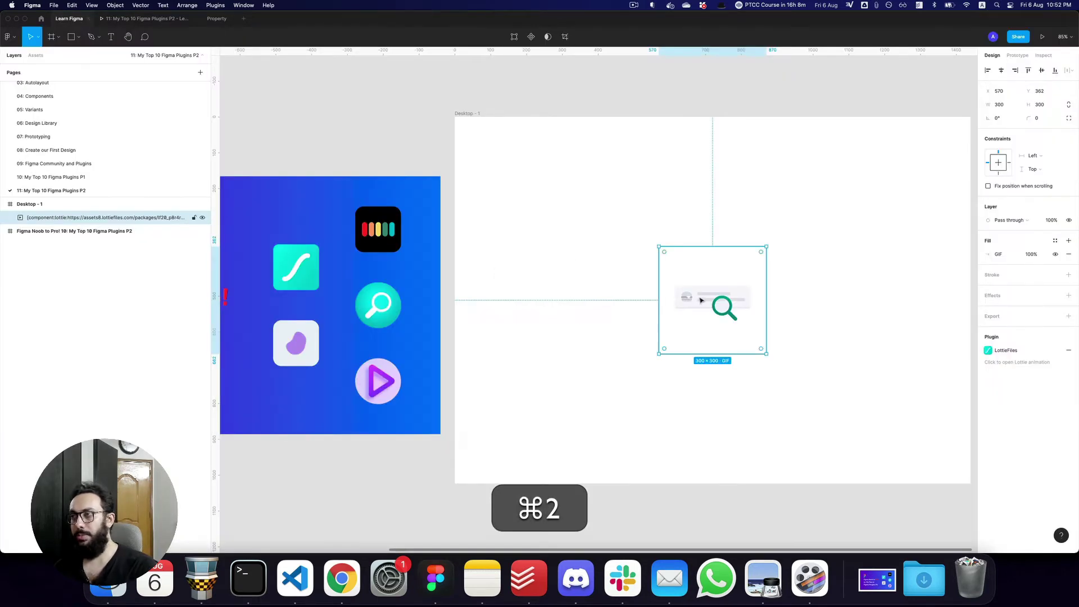
key(BackSpace)
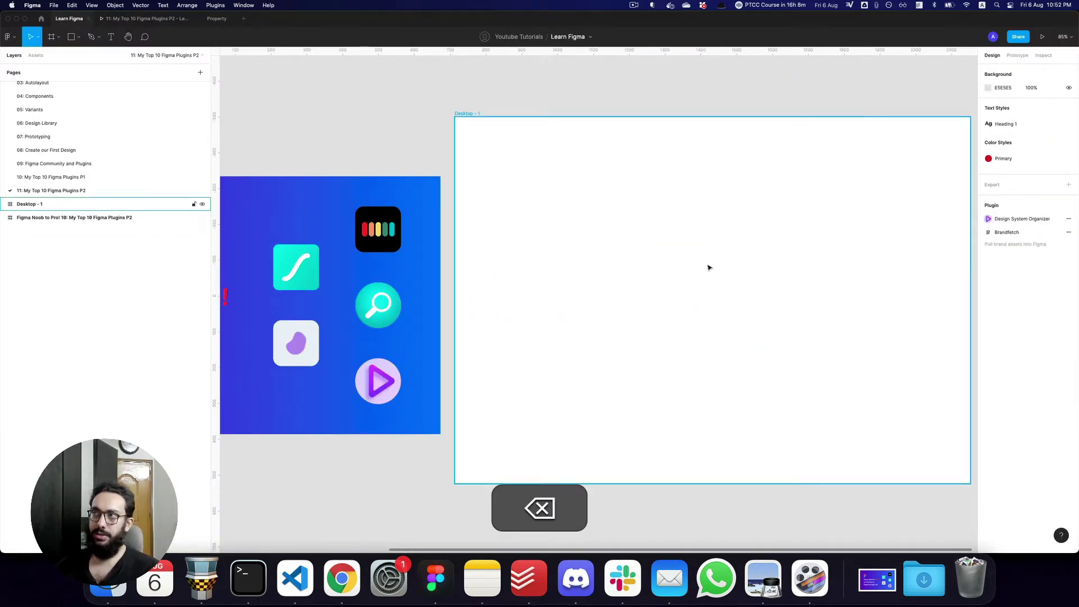
Run LottieFiles again for the Desktop frame, preview the popular dolphin animation and return to the animation search
key(super+p)
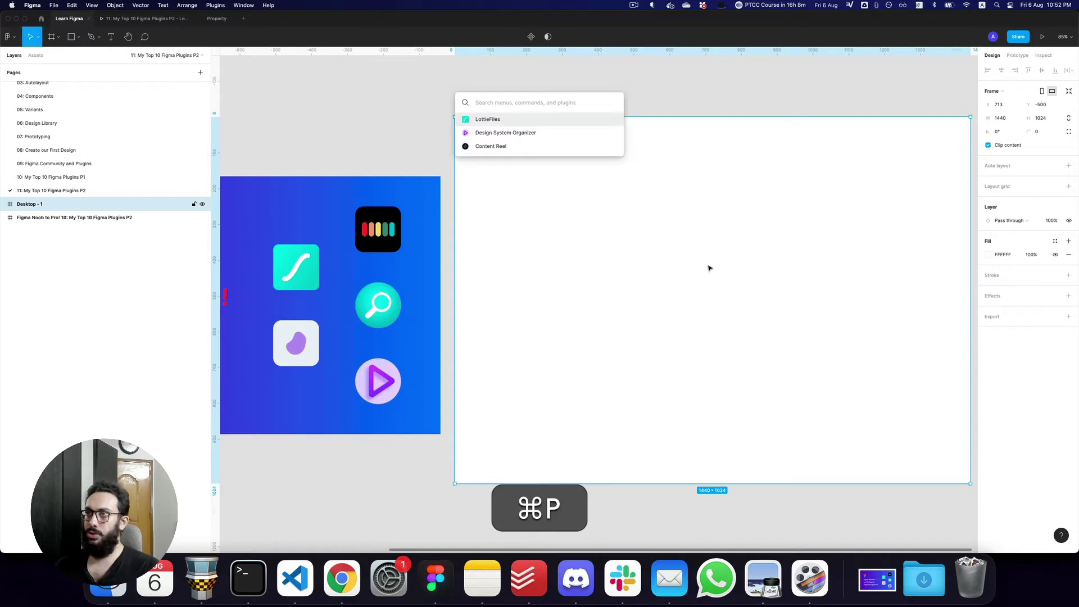
key(Return)
click(893, 195)
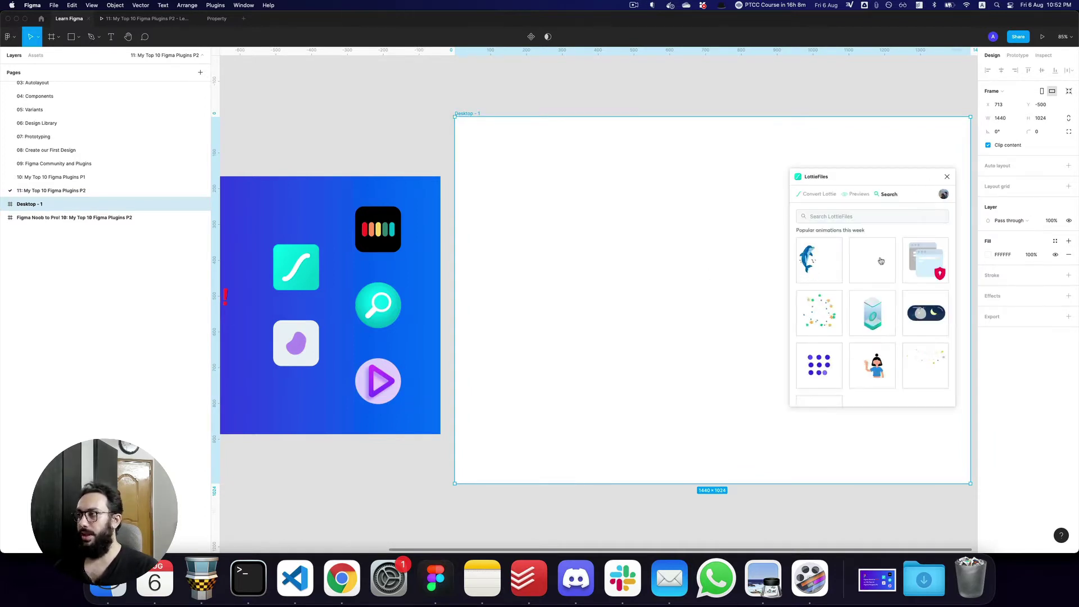
click(817, 264)
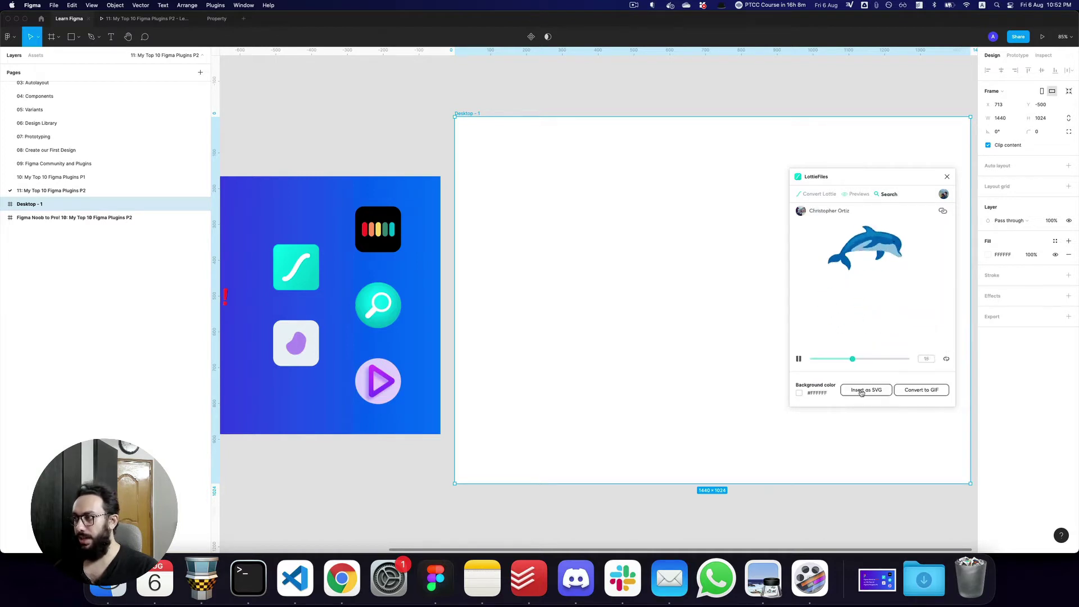
click(889, 195)
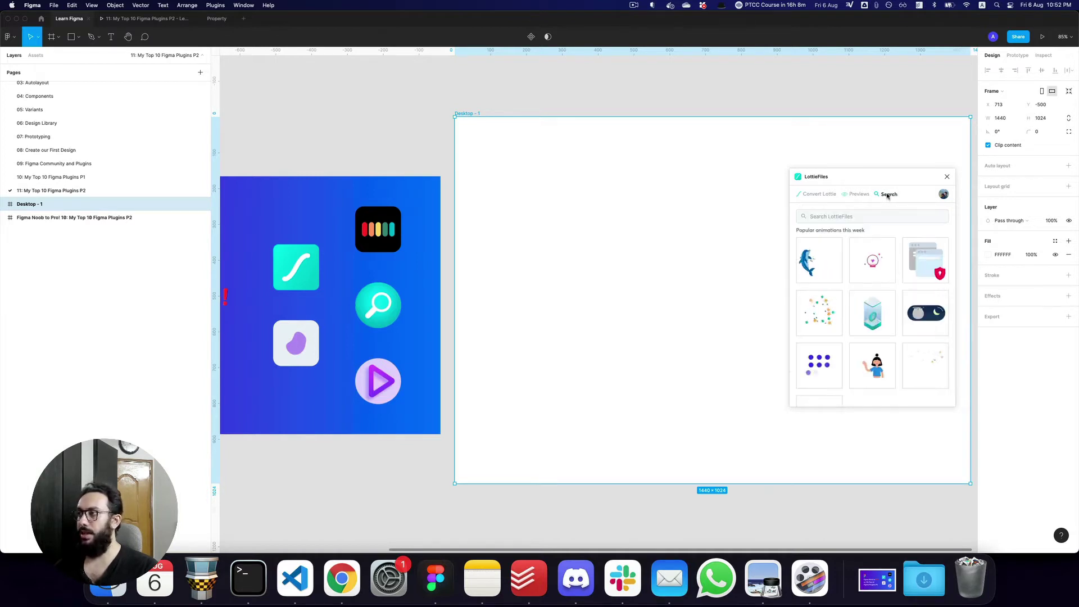
Browse this week's popular animations and search LottieFiles for confetti
scroll(909, 314, down, 1)
scroll(908, 313, down, 2)
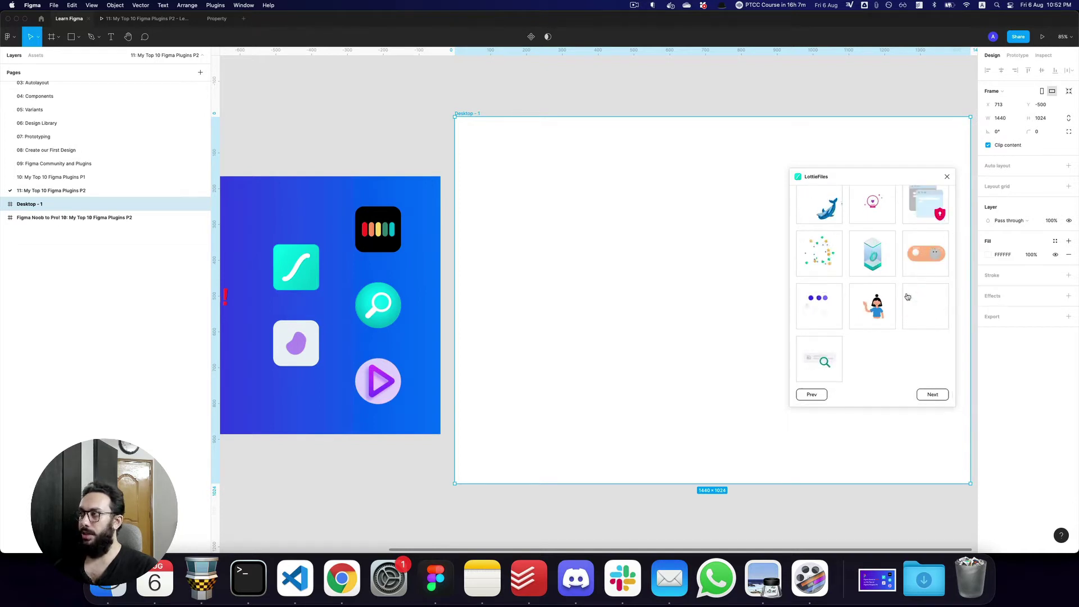
scroll(907, 297, up, 3)
scroll(924, 272, down, 1)
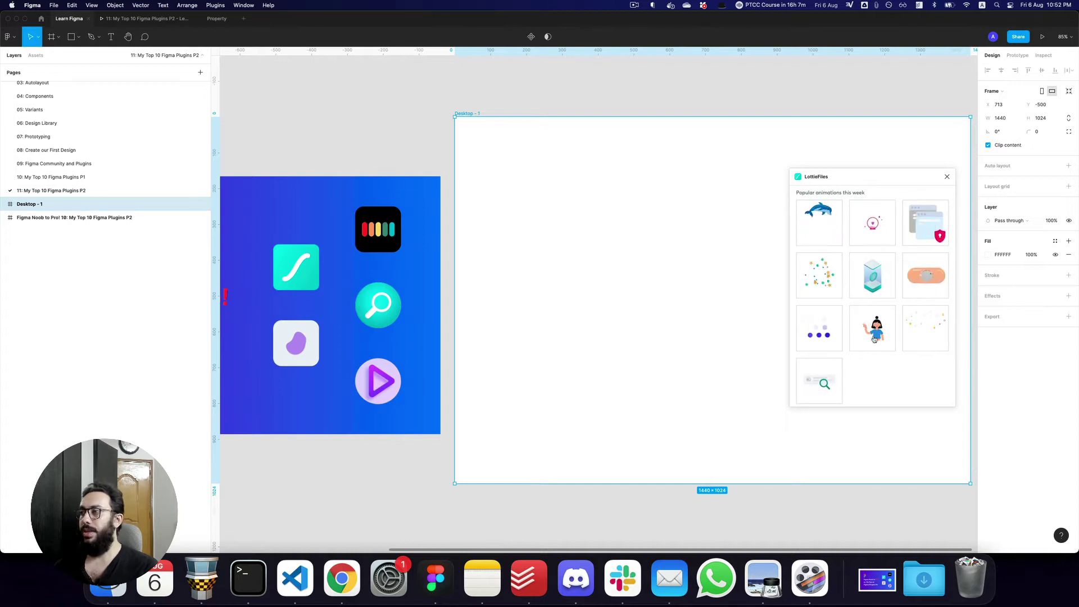
scroll(922, 236, down, 2)
scroll(853, 242, up, 3)
click(837, 218)
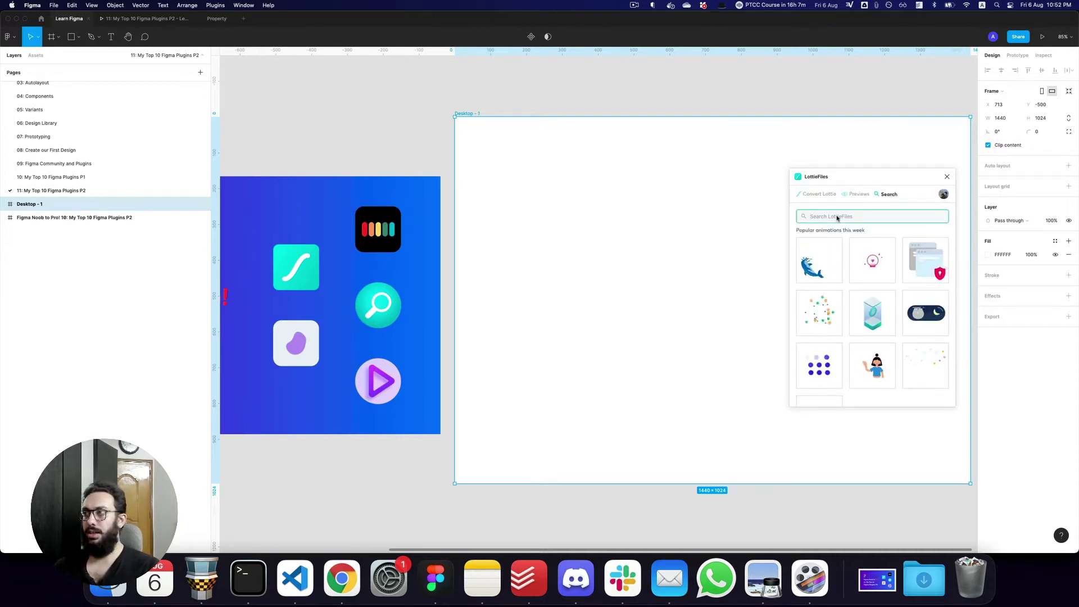
text(confe)
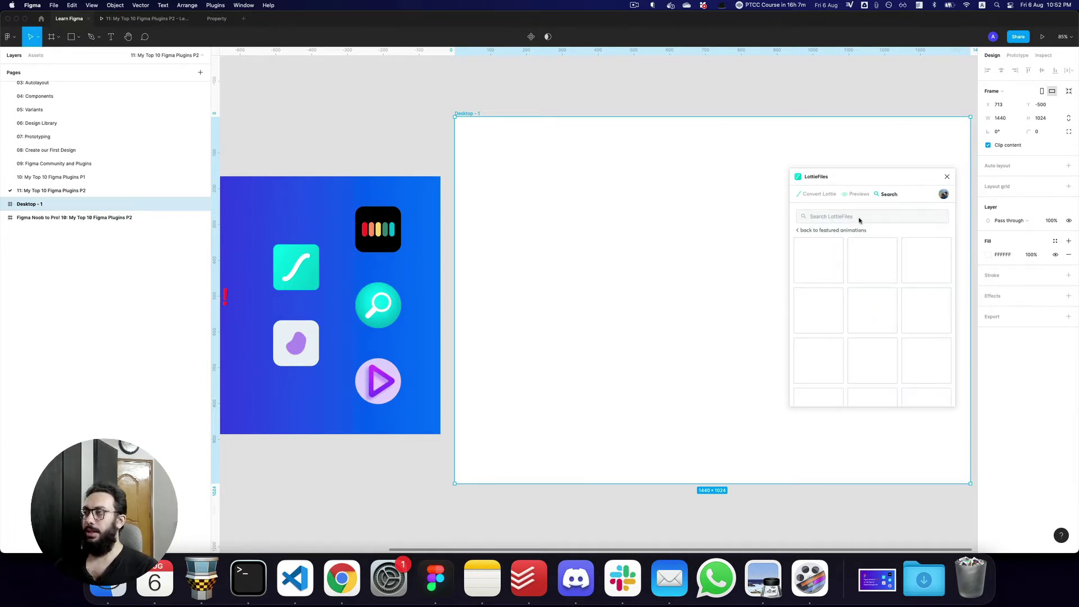
Convert a confetti animation from the search results to a GIF and add it to the Desktop frame
click(824, 309)
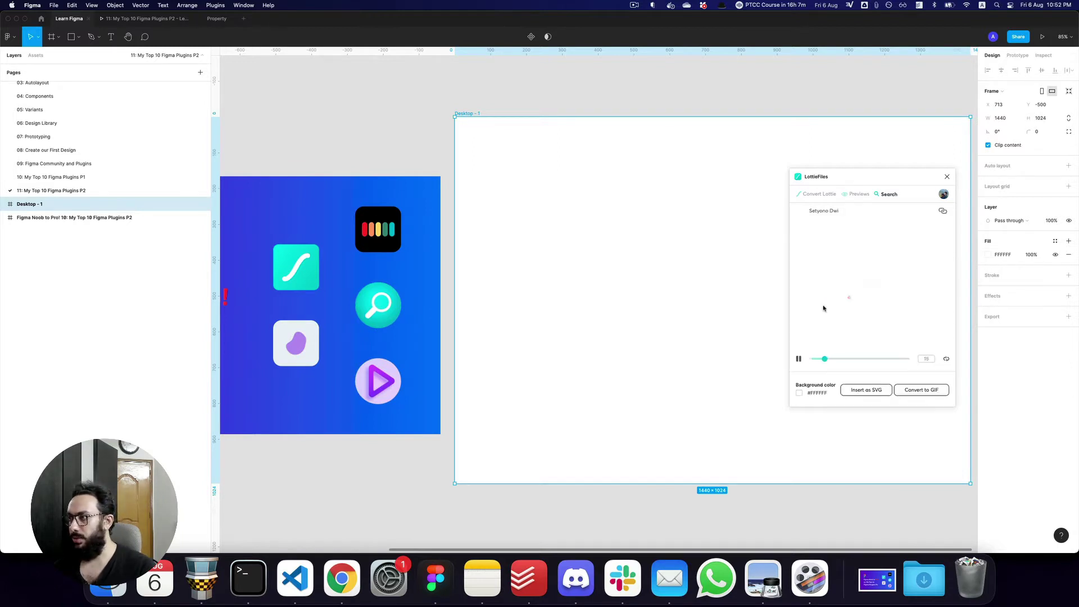
click(914, 391)
click(880, 366)
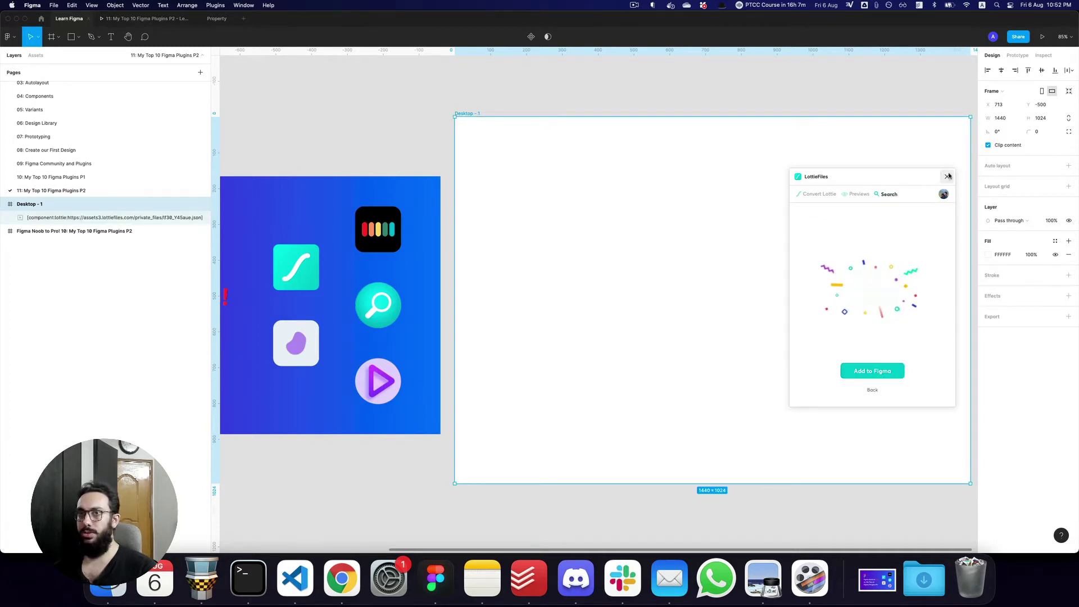
Select the confetti GIF layer, preview its animation in the presentation and return to the Learn Figma file
click(144, 217)
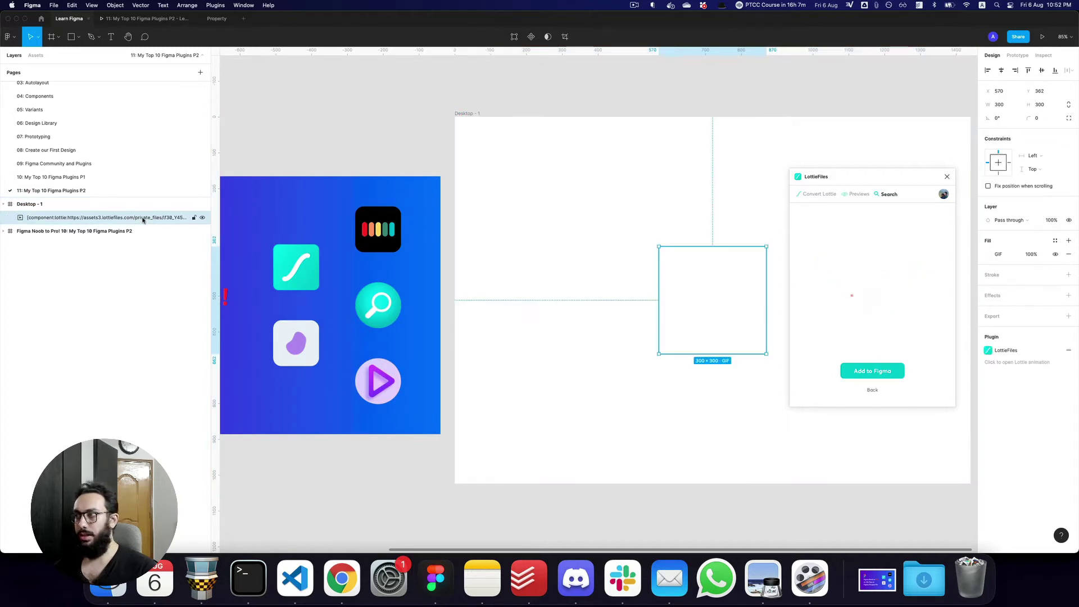
key(super+2)
key(super+3)
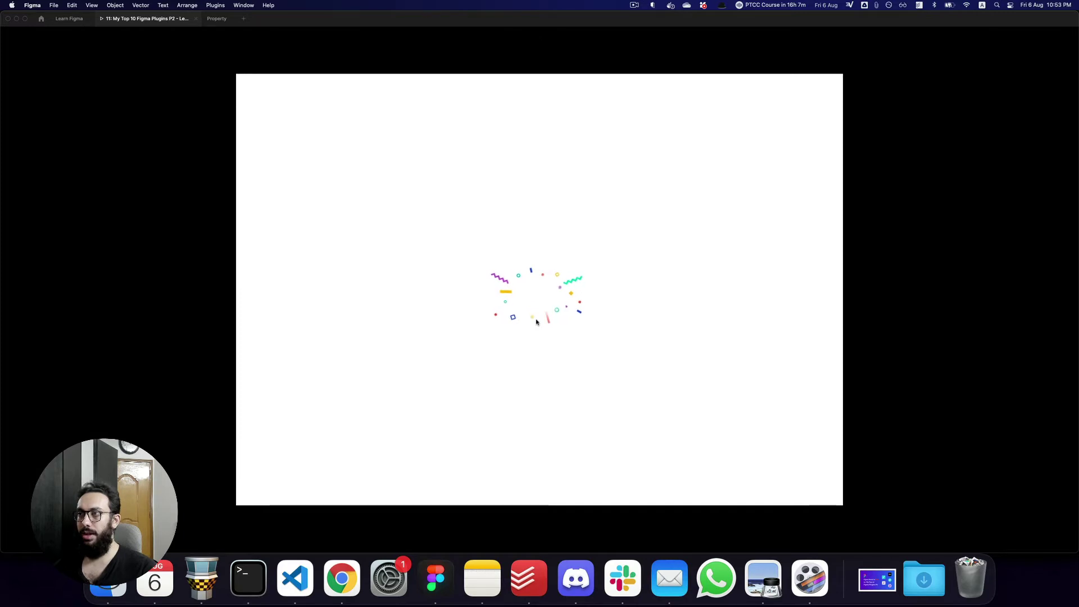
key(super+2)
Open the confetti GIF's fill settings, close LottieFiles and scrub through the frames displayed in the editor
click(988, 254)
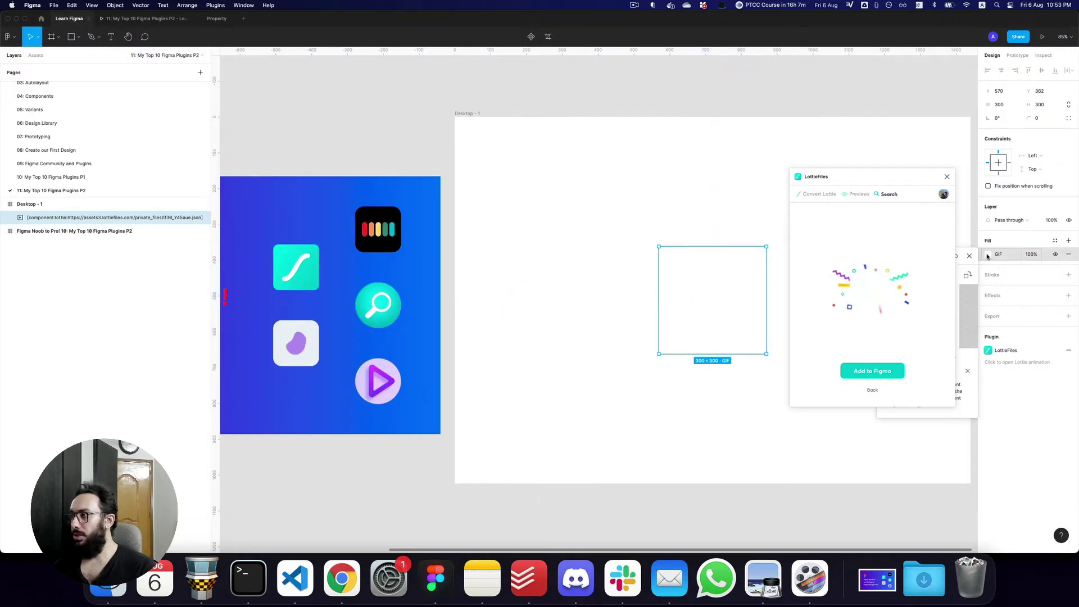
click(947, 176)
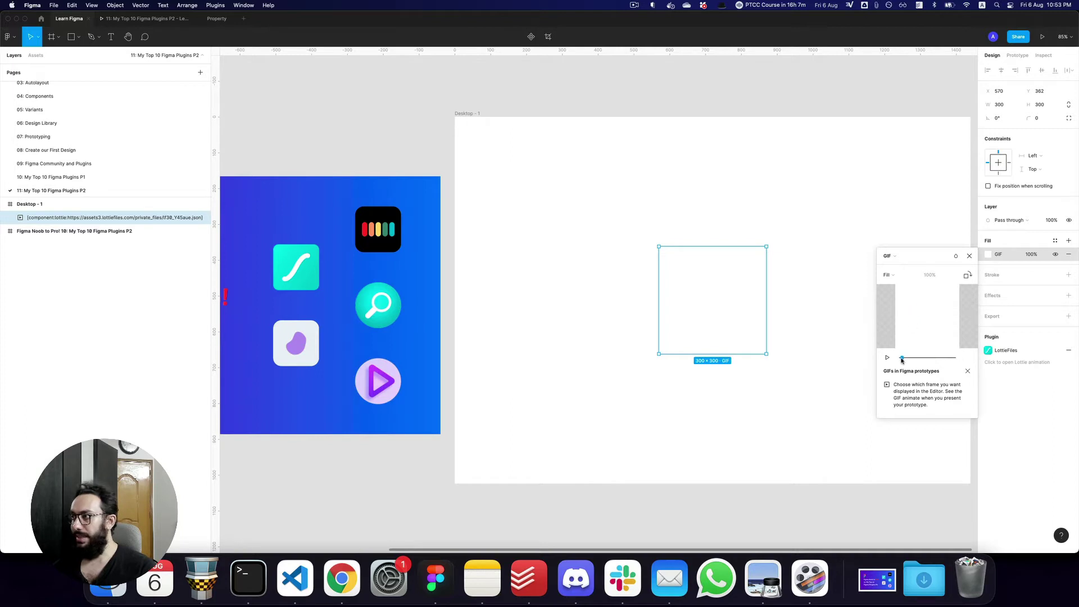
click(888, 274)
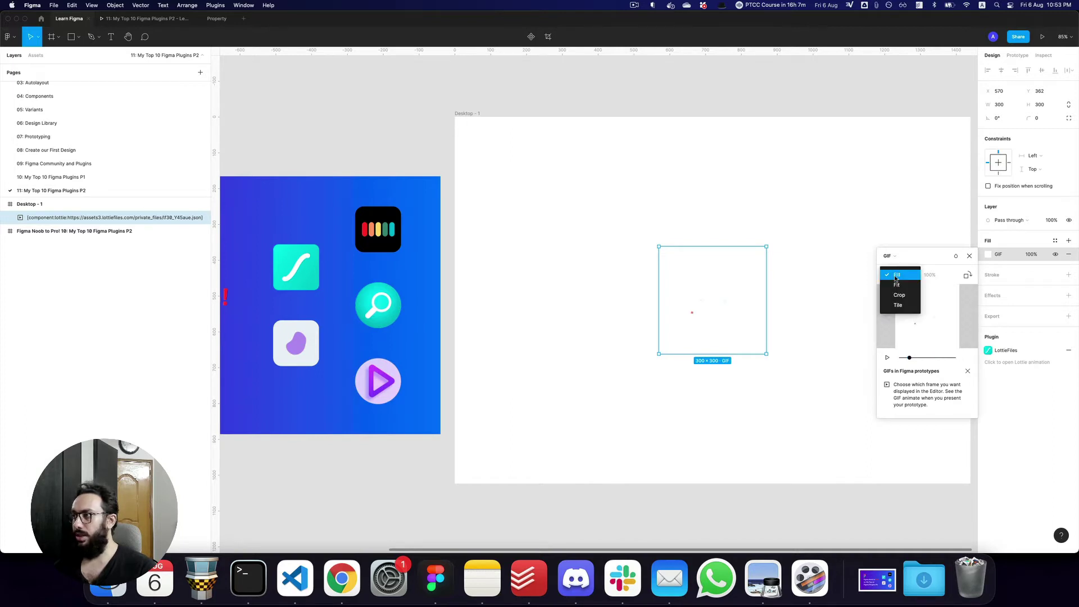
drag(910, 360, 900, 360)
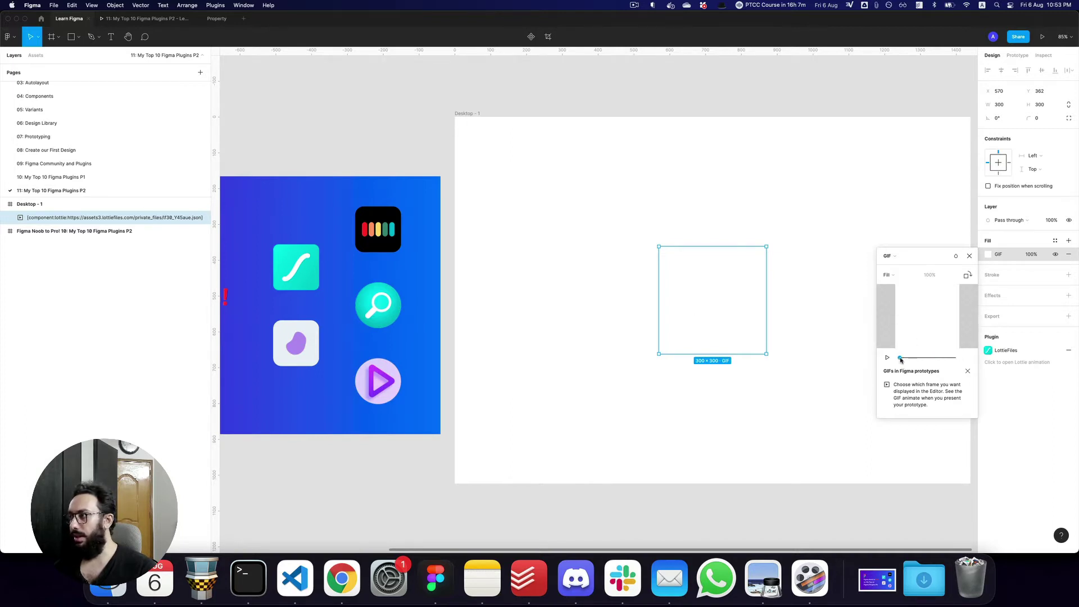
Delete the confetti GIF and move the Desktop frame to about X 765, Y -334, top-aligned with the cover frame
click(758, 280)
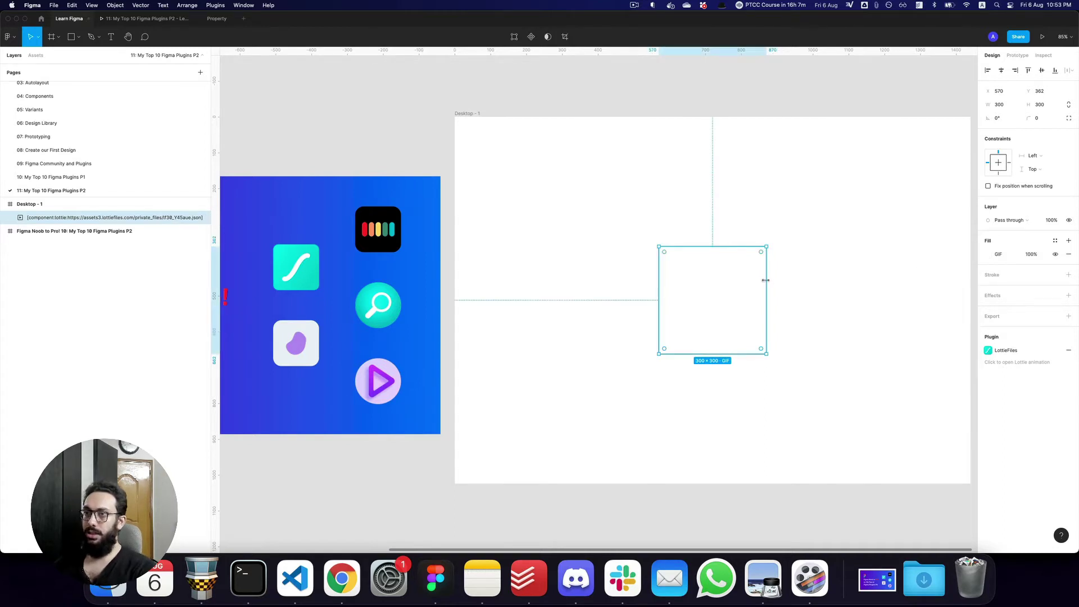
key(BackSpace)
scroll(757, 288, left, 3)
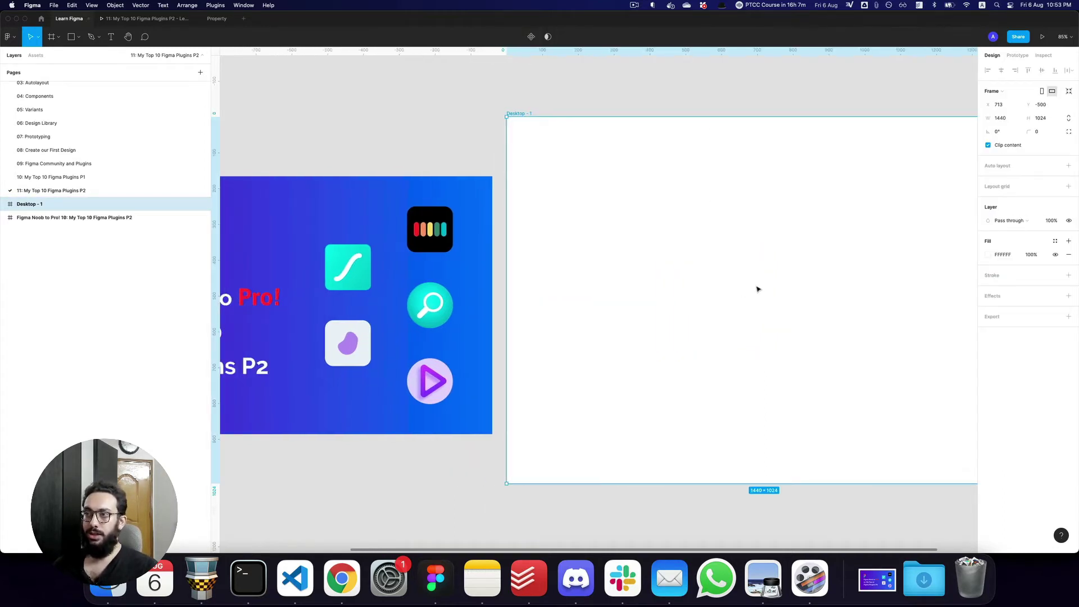
drag(757, 289, 769, 349)
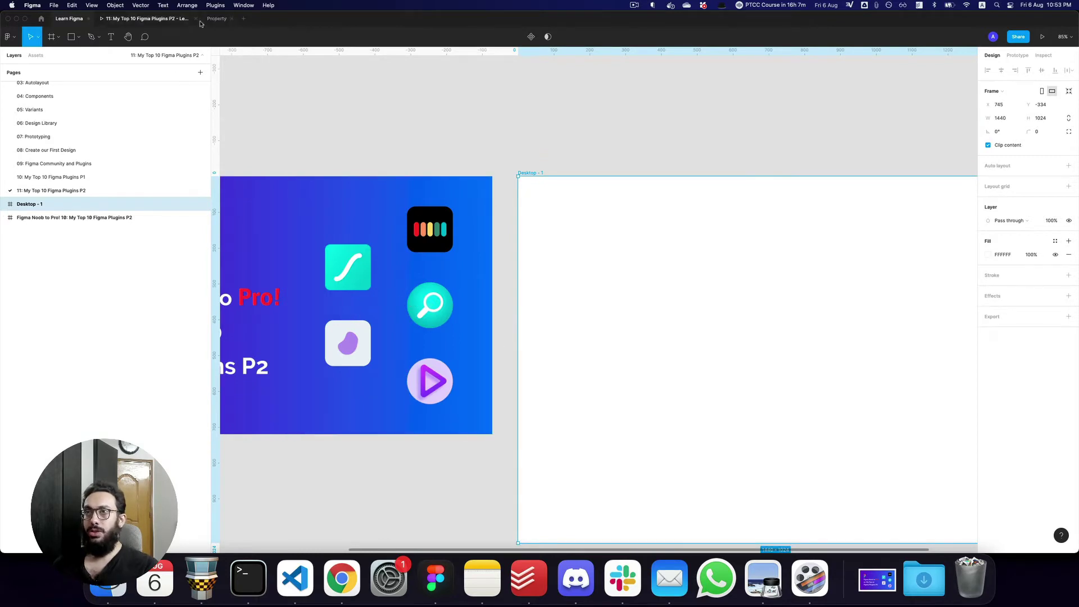
Switch to the Property file and select the Any tag in the Bedrooms row of the Search screen
click(216, 19)
key(z)
drag(311, 283, 593, 460)
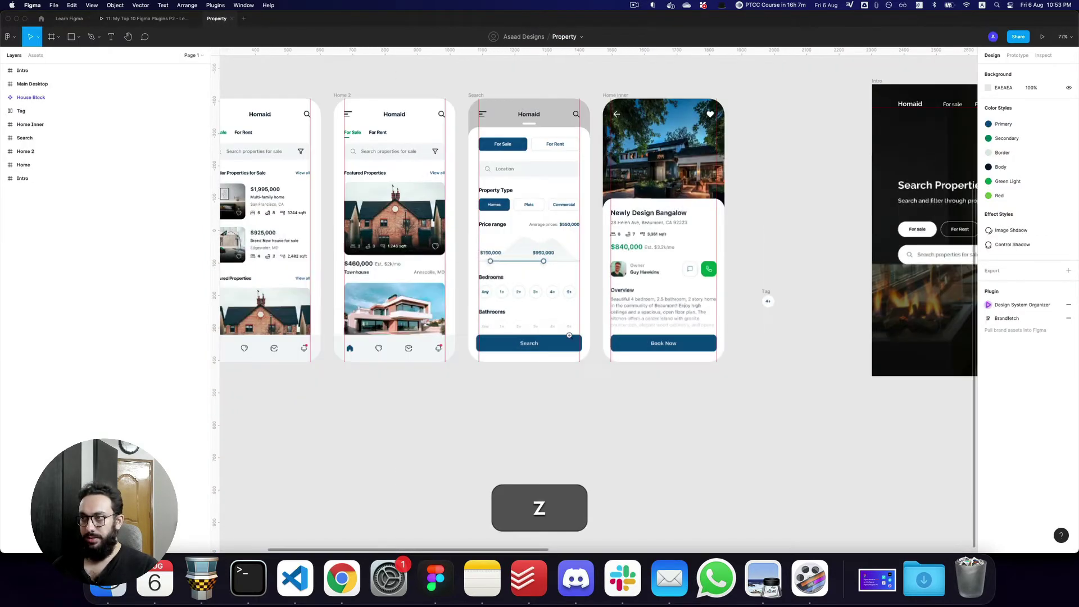
click(556, 307)
click(452, 308)
double_click(453, 308)
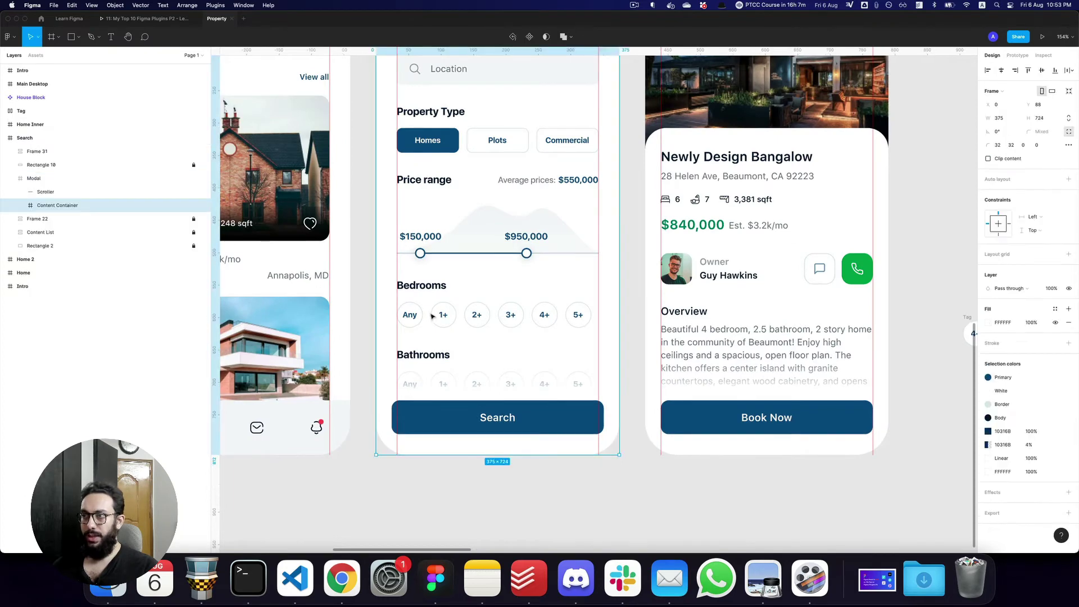
double_click(450, 311)
double_click(433, 316)
double_click(415, 315)
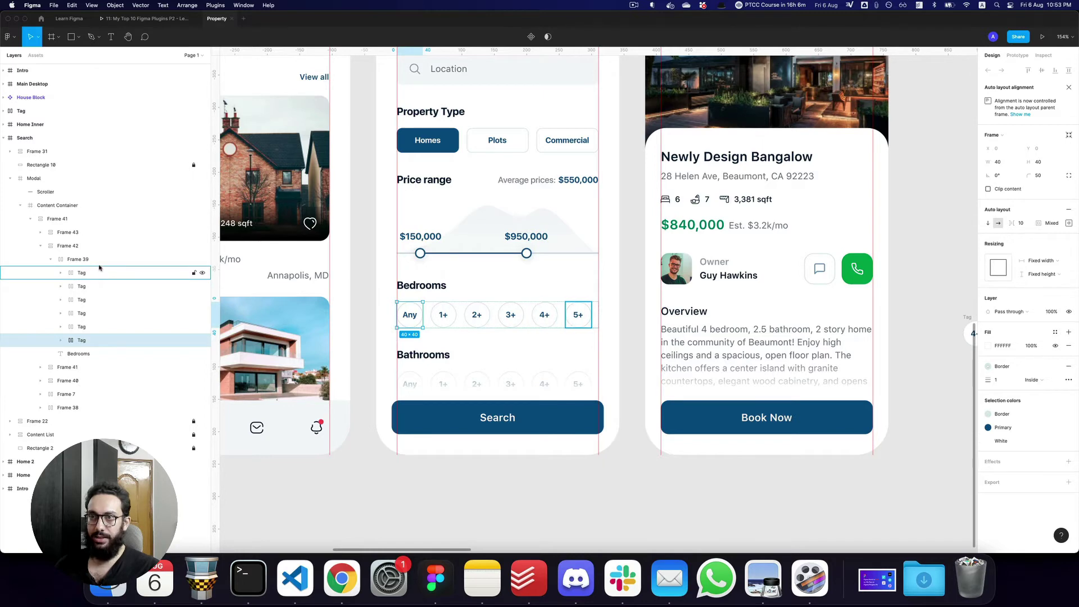
Place two copies of the 5+ Bedrooms tag on the empty canvas below the mobile screens
click(79, 260)
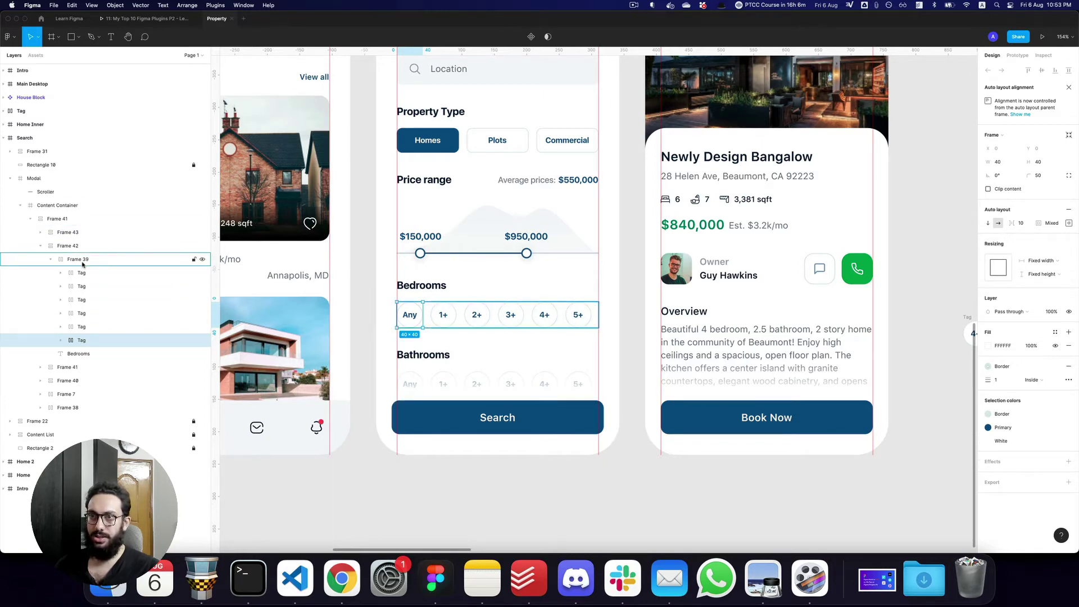
key(Return)
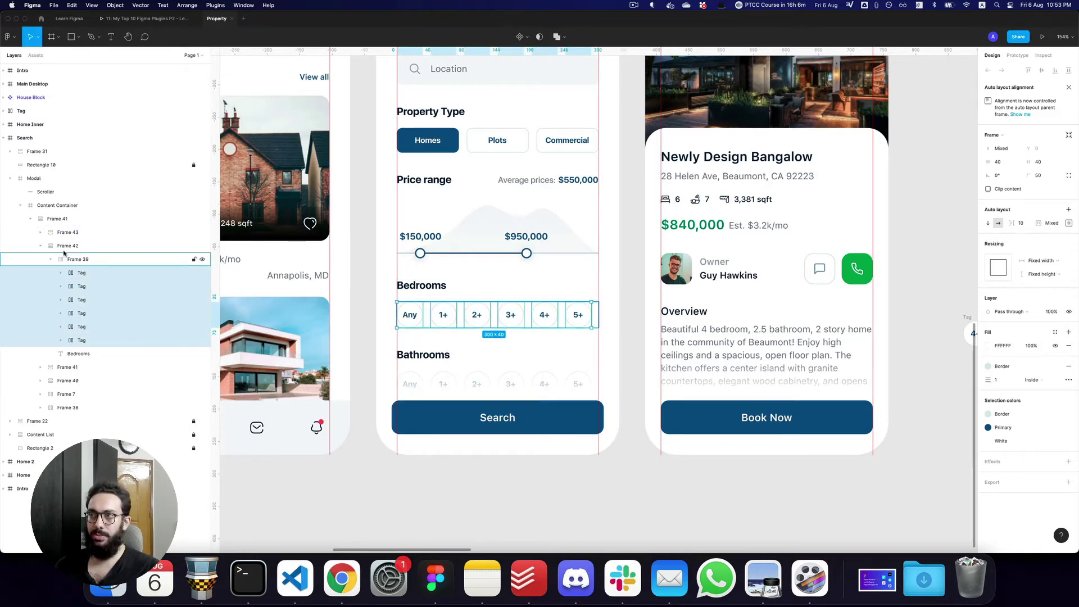
click(90, 260)
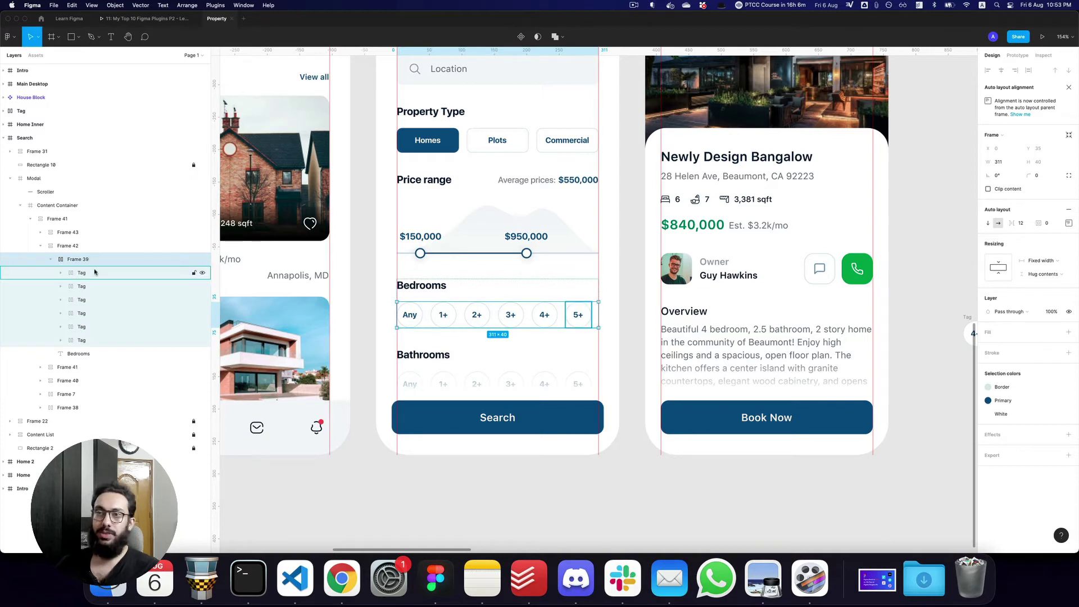
click(95, 272)
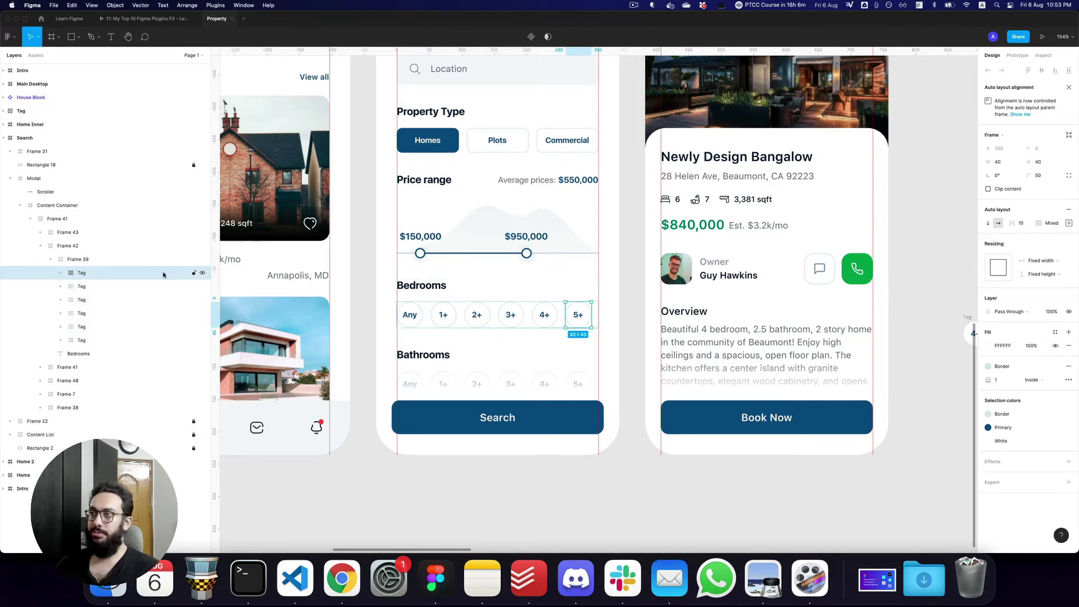
key(alt)
drag(594, 317, 355, 503)
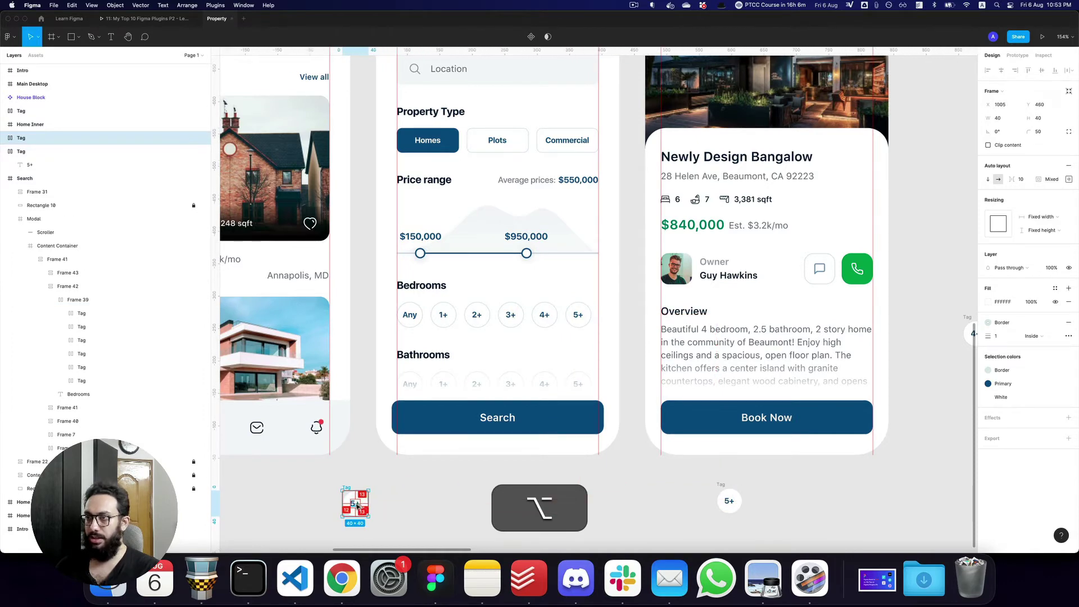
Try to select all layers with the same properties as the Any tag in the Bedrooms row
click(430, 314)
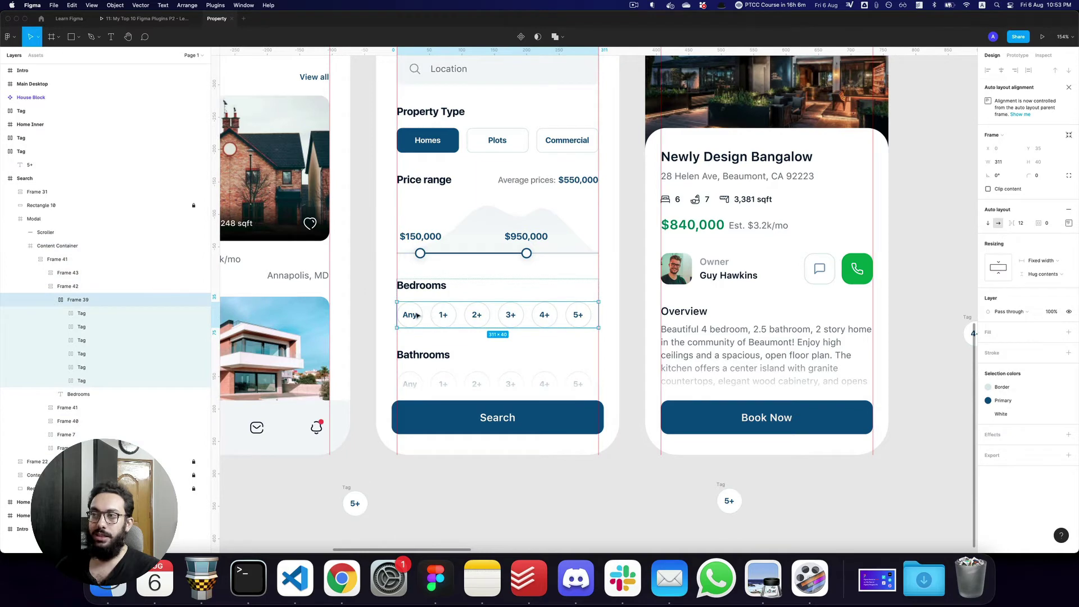
click(416, 315)
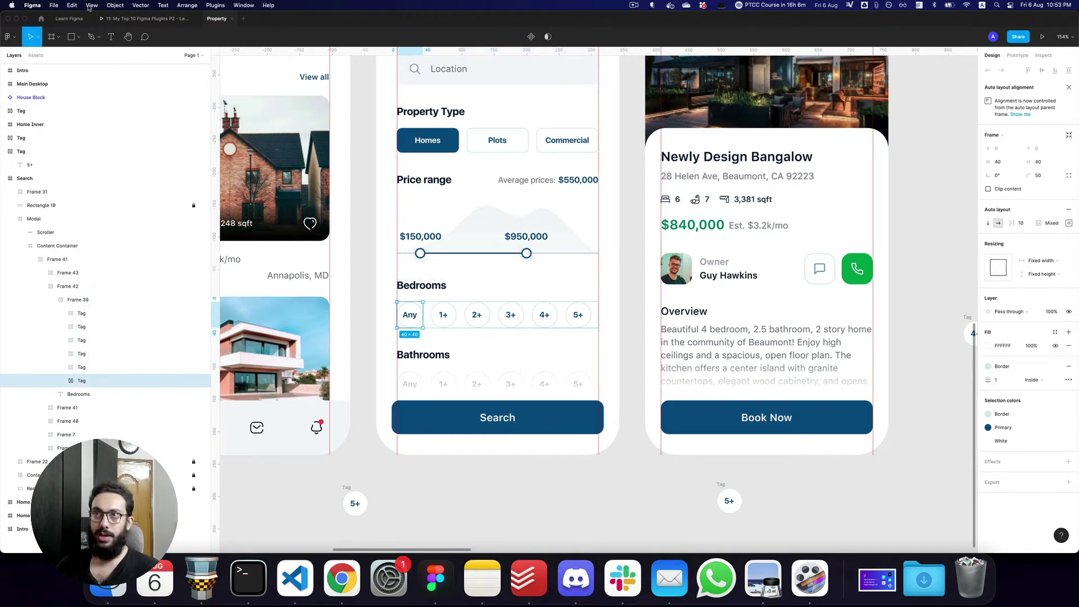
click(90, 5)
mouse_move(72, 8)
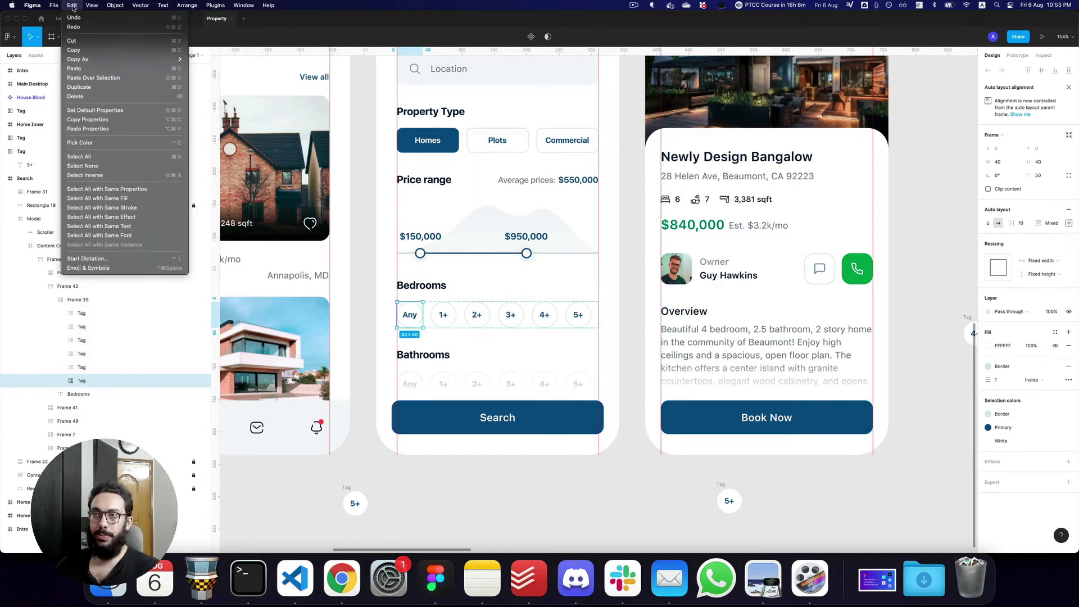
click(133, 189)
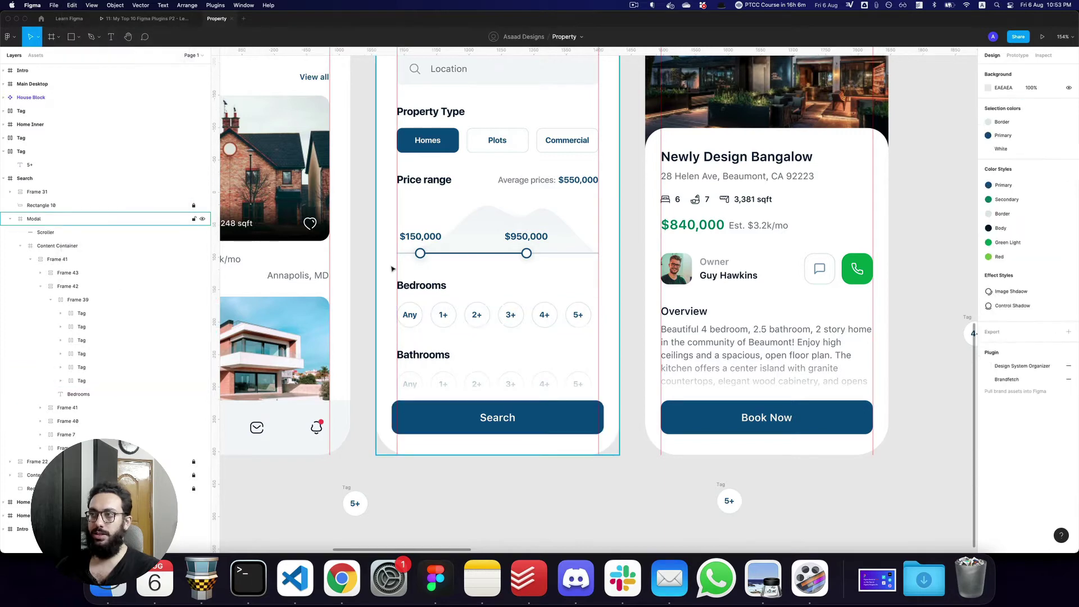
Select the Any tag in the Bedrooms row of the Search screen and review the built-in select-all-with-same options
double_click(413, 316)
double_click(413, 316)
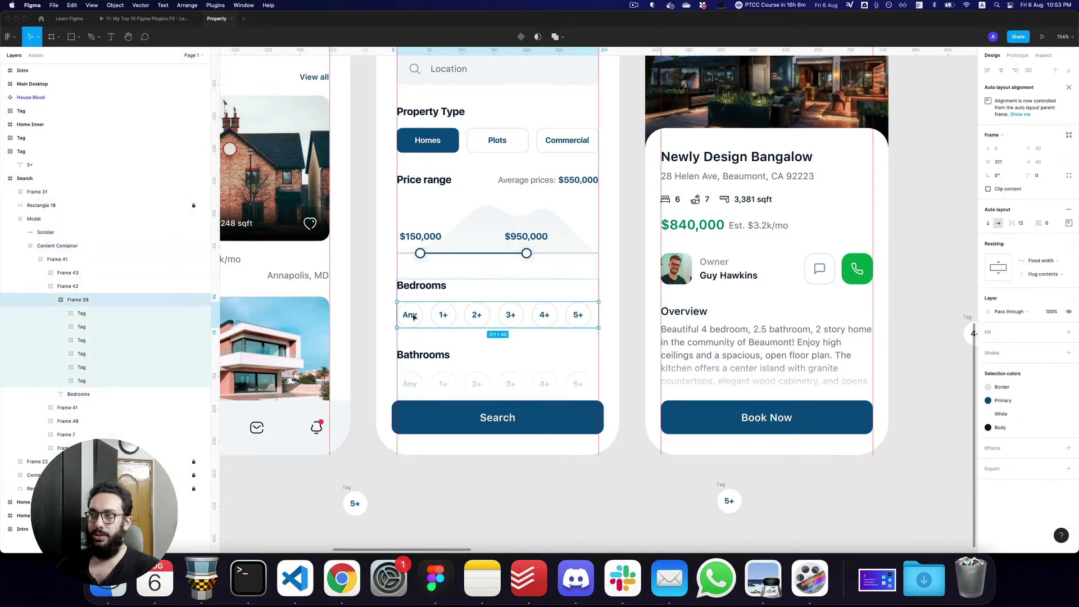
double_click(412, 316)
click(72, 5)
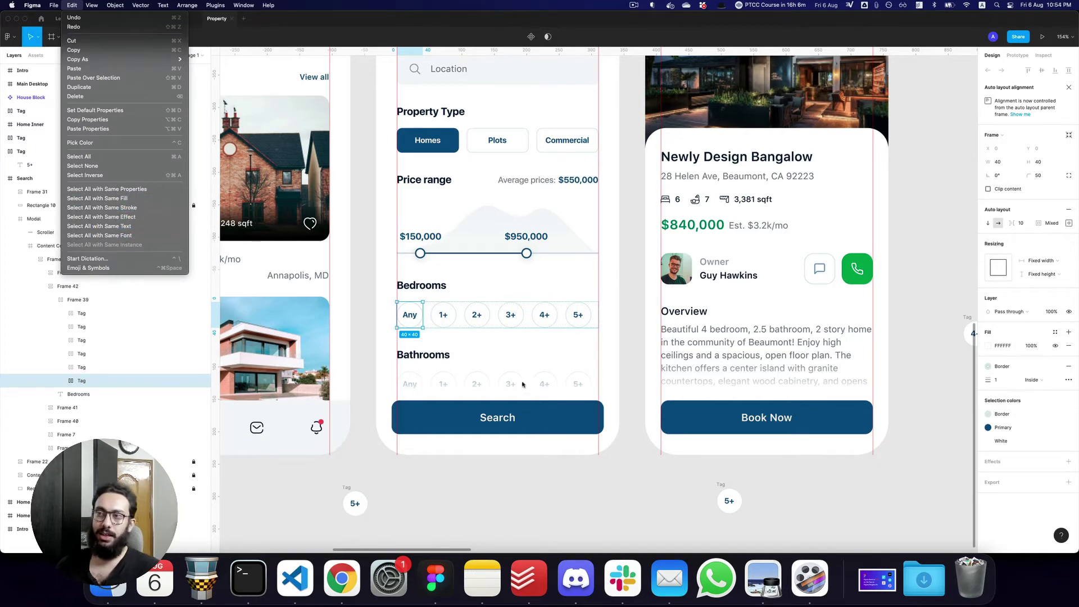
key(super+z)
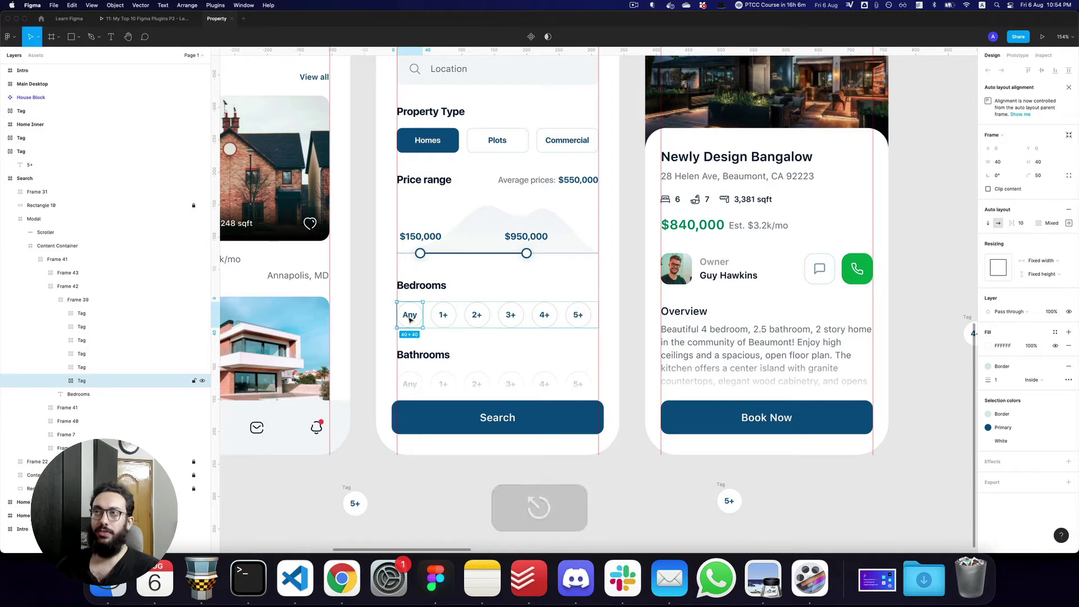
Find and select every layer named Tag using the Find / Focus plugin
click(223, 4)
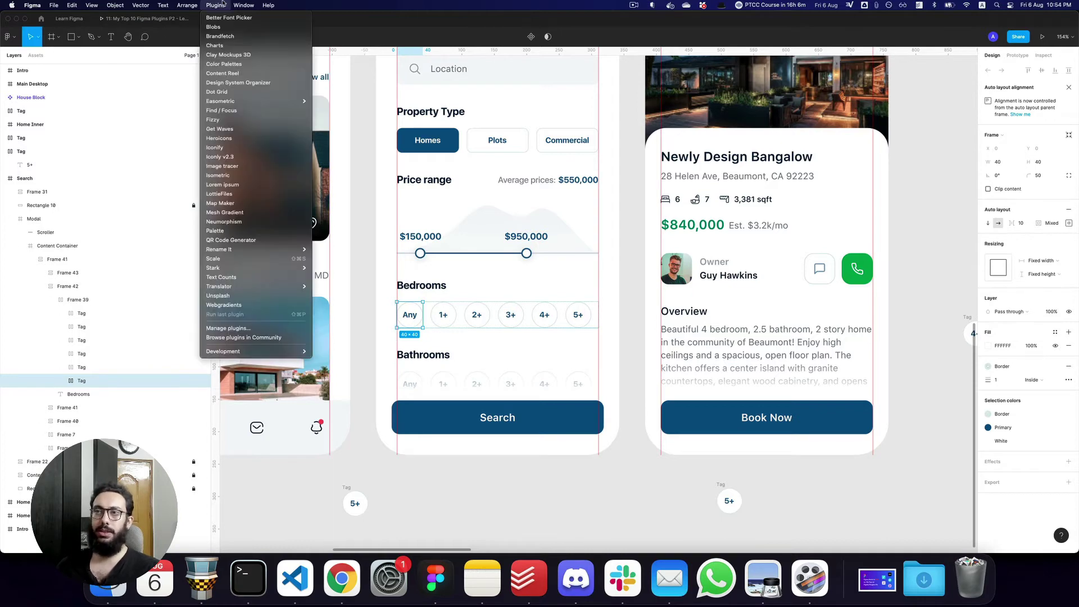
click(227, 112)
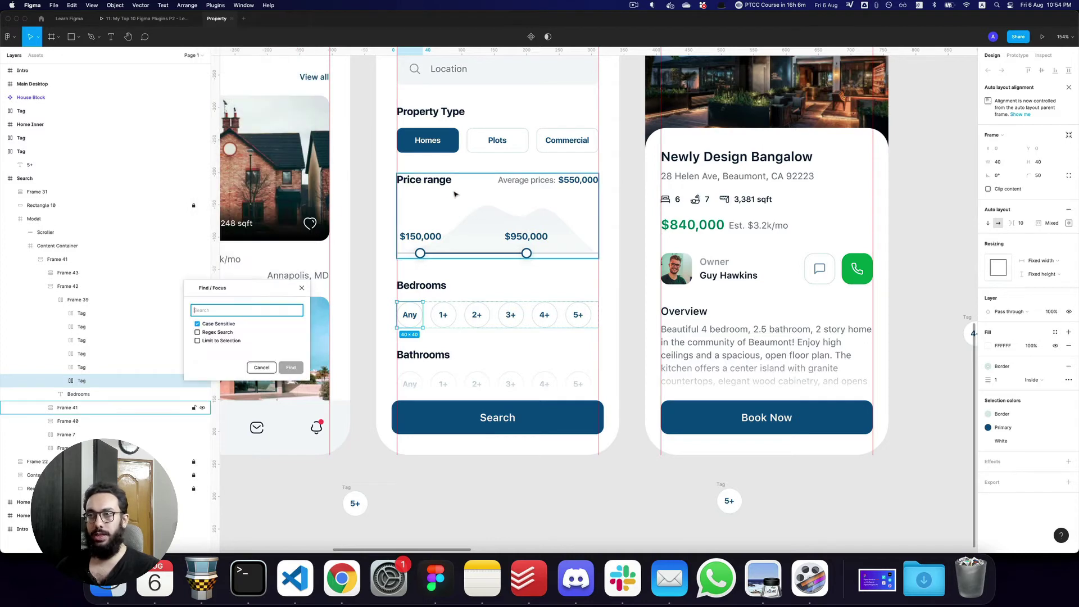
text(Tag)
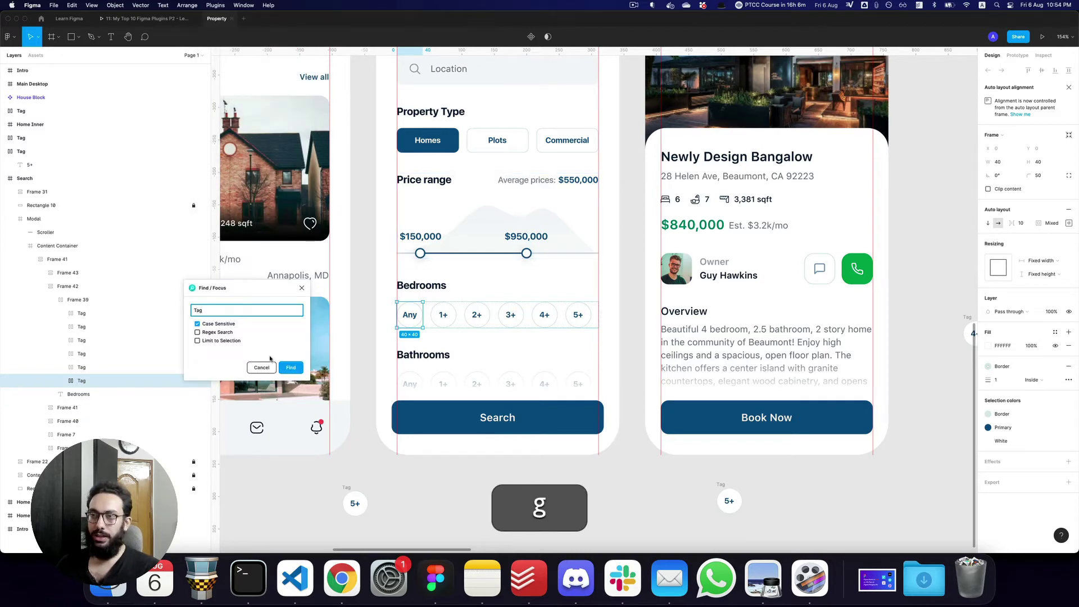
click(291, 367)
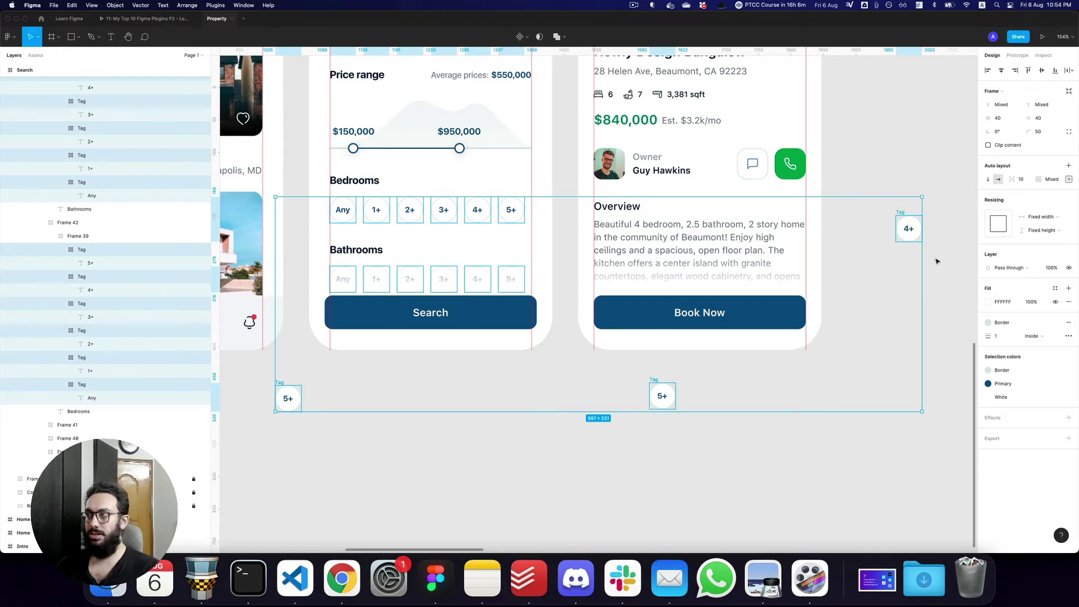
Try the Green Light colour style as the fill of all selected tags
click(1054, 287)
click(999, 390)
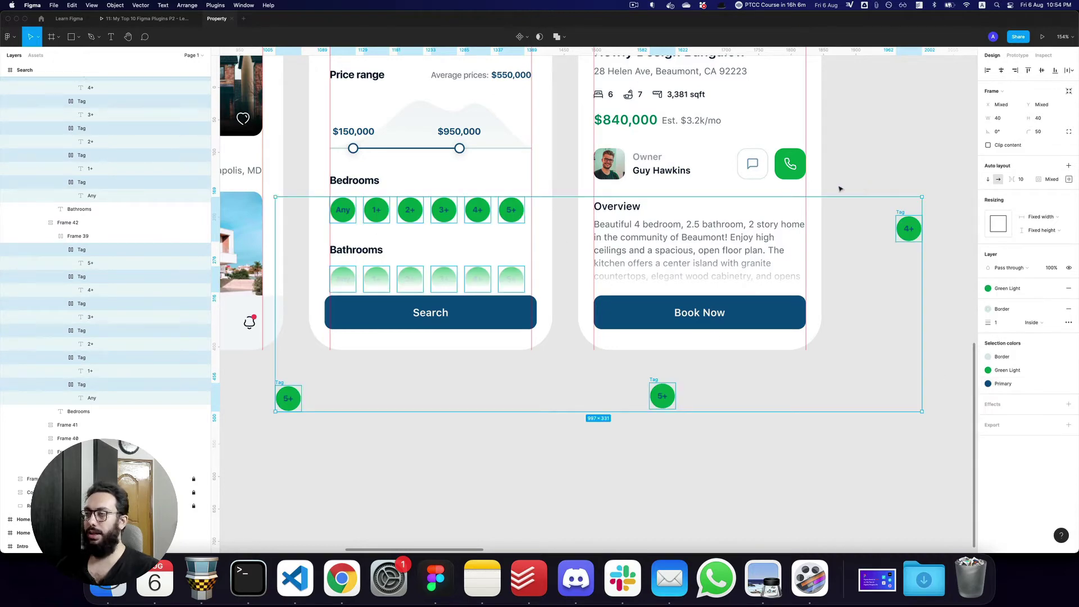
key(super+z)
Cut the loose 4+ tag and the two loose 5+ tags from the empty canvas around the mobile screens
drag(868, 164, 924, 253)
key(super+x)
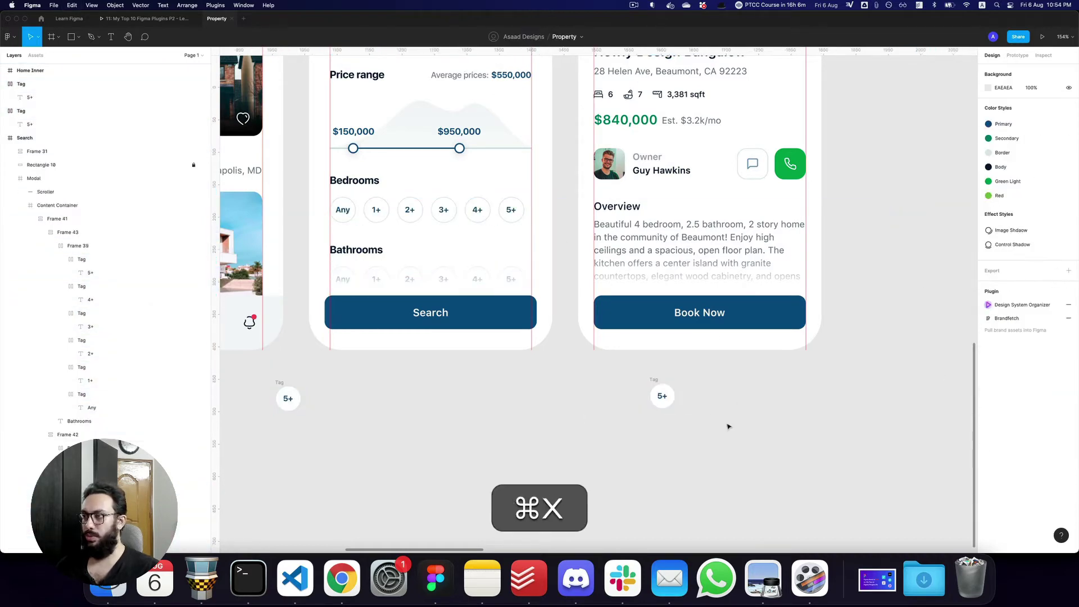
drag(728, 427, 231, 386)
key(super+x)
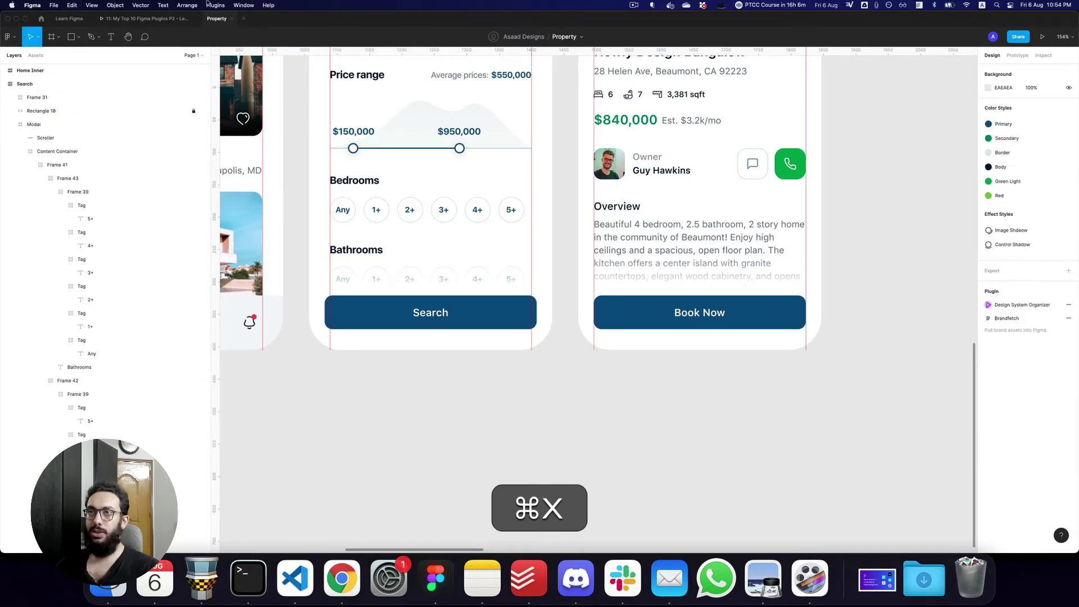
Switch to the Learn Figma file and deselect the Desktop frame
click(145, 18)
click(63, 20)
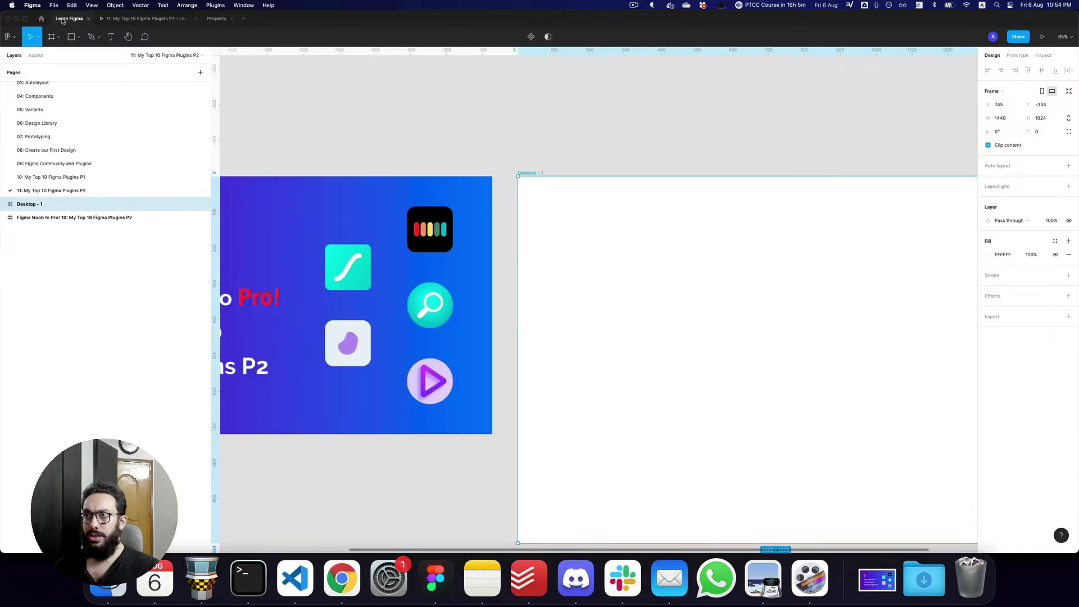
scroll(405, 166, left, 1)
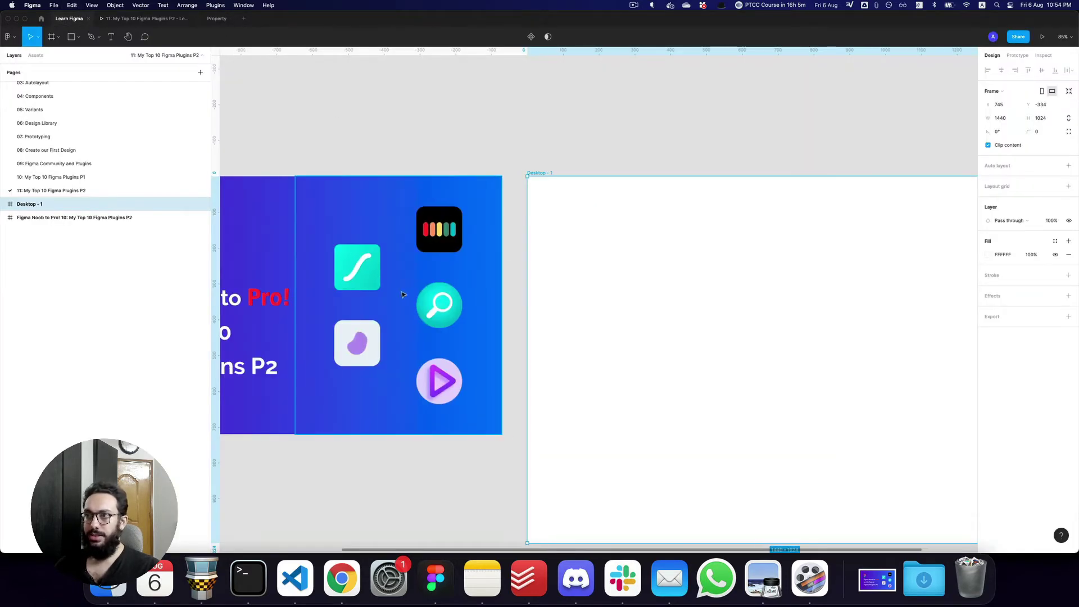
key(super+minus)
key(Escape)
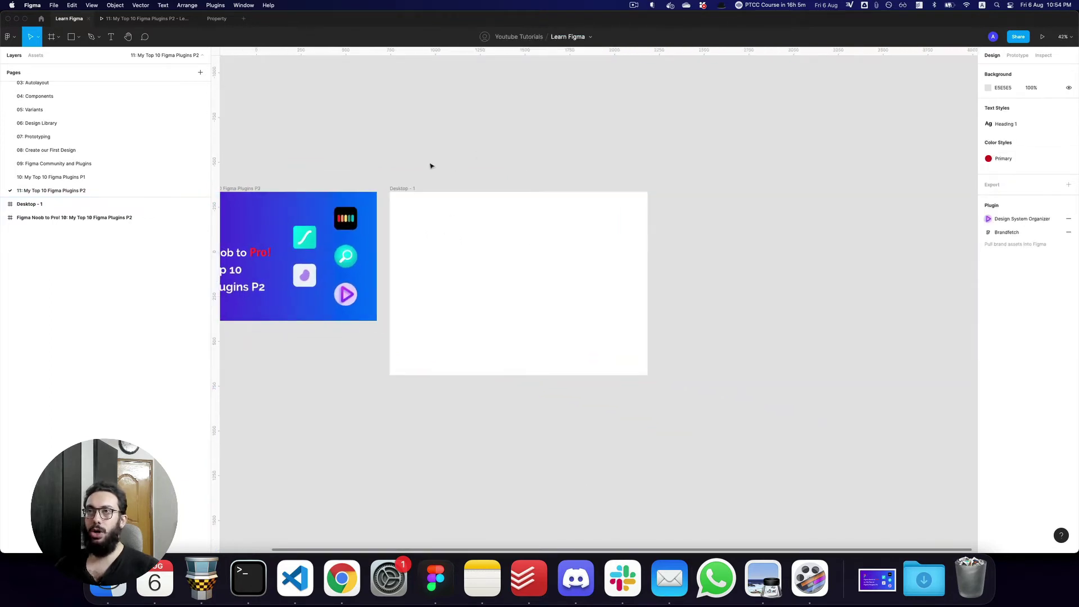
key(space)
drag(417, 166, 424, 168)
Generate a blob with complexity 4 and contrast 4 using the Blobs plugin and place it inside the Desktop frame
click(215, 4)
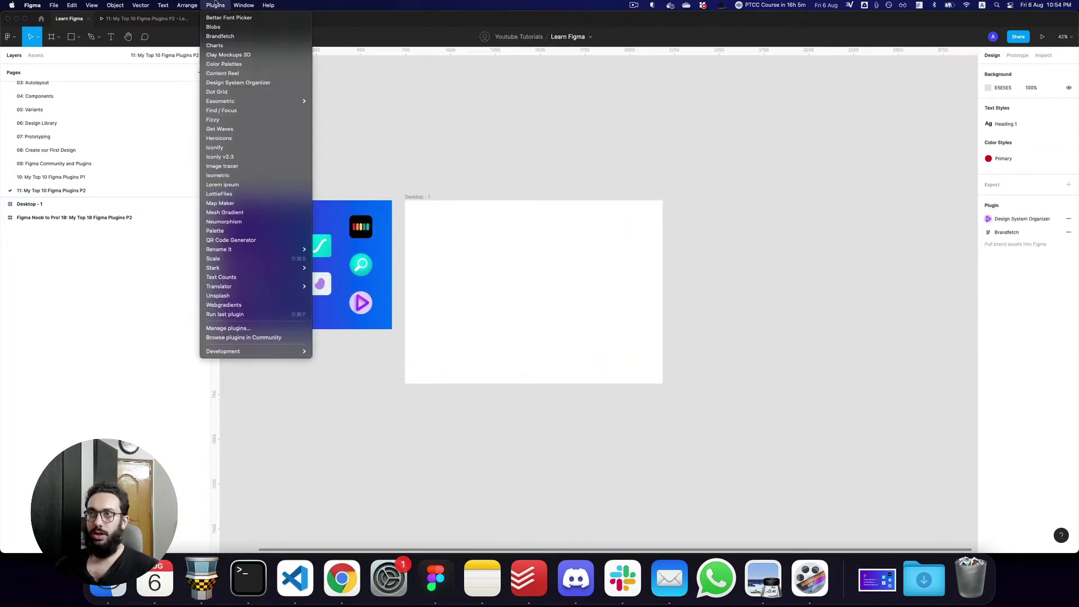
key(Down)
key(b)
key(Return)
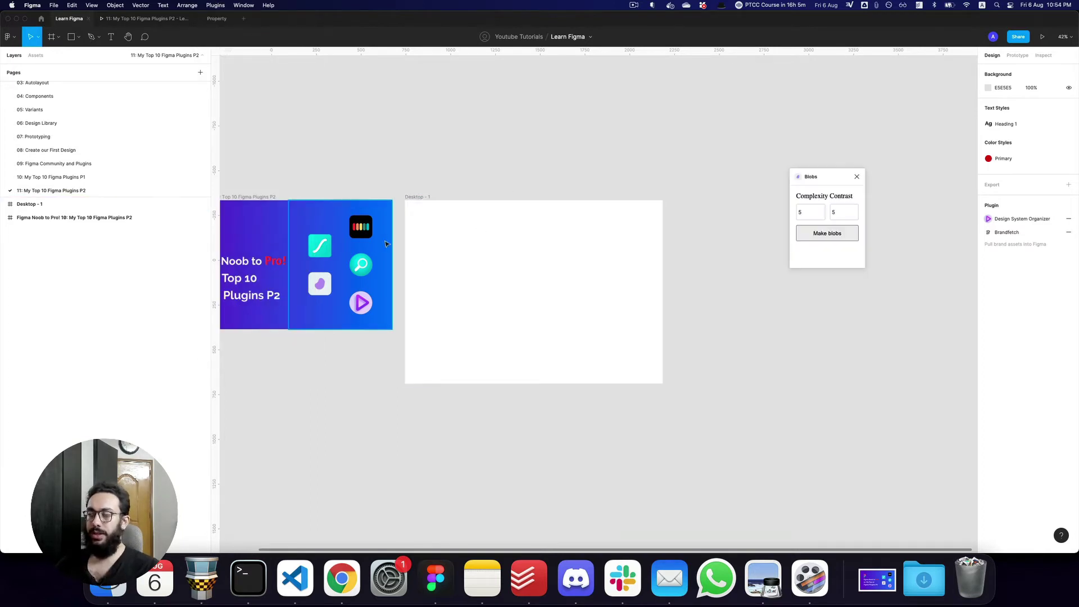
click(818, 211)
key(super+a)
text(4)
key(Tab)
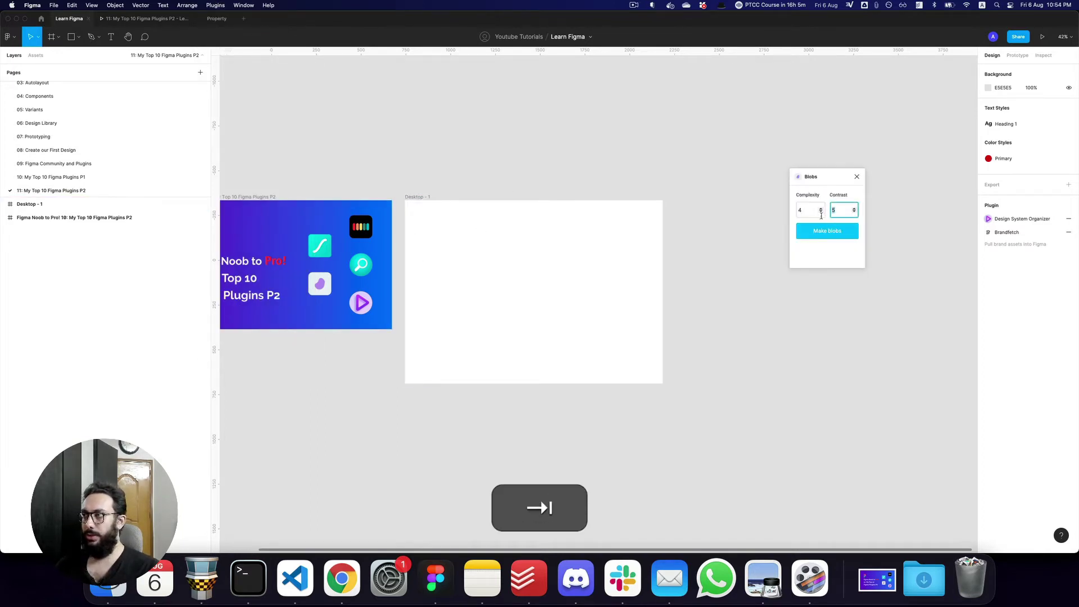
text(4)
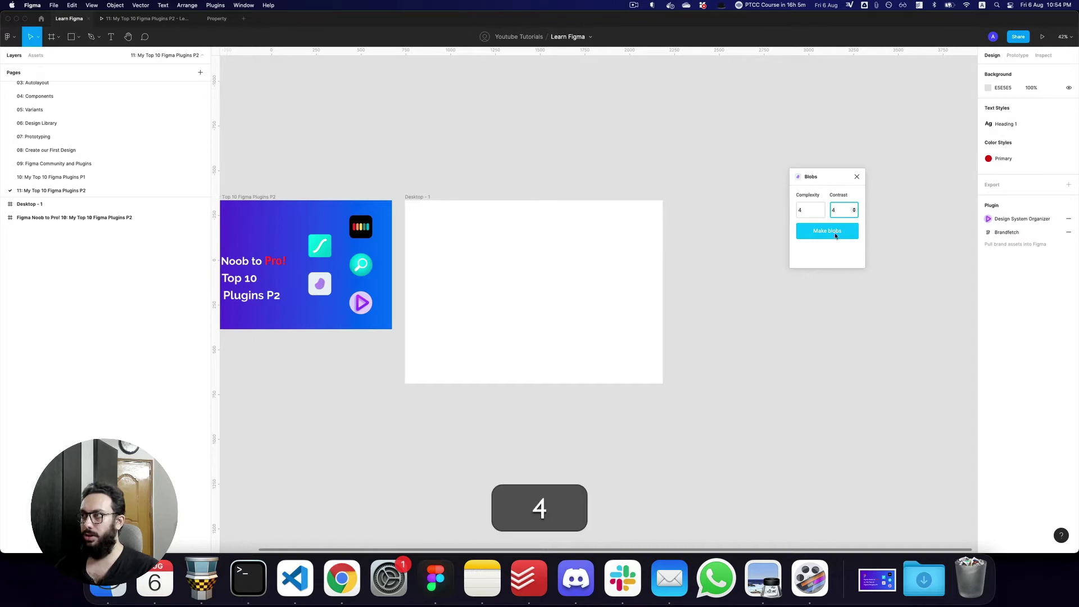
click(836, 236)
drag(669, 303, 561, 307)
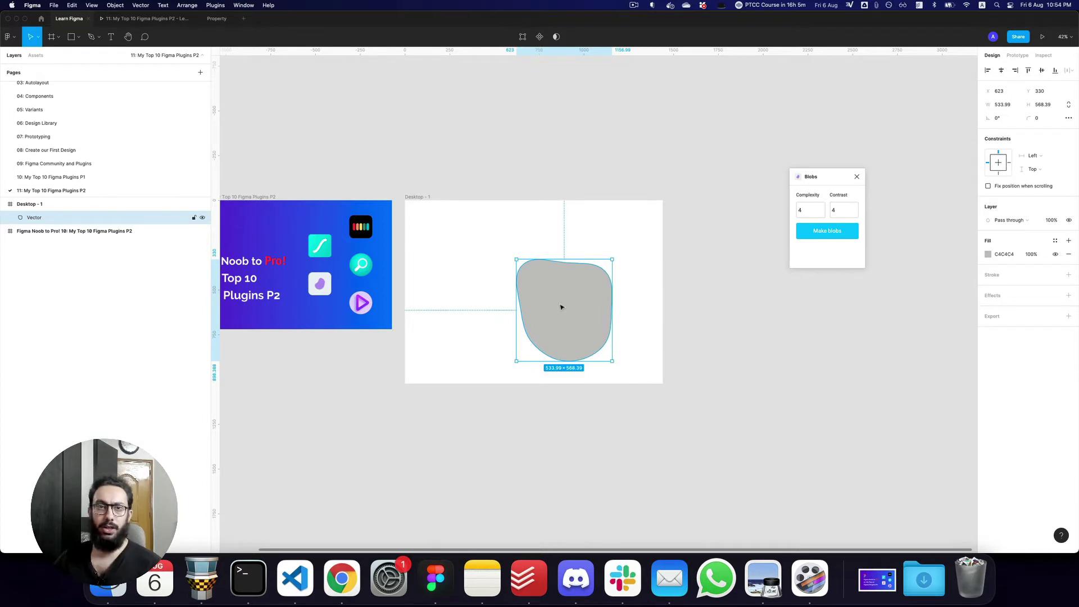
scroll(562, 306, down, 2)
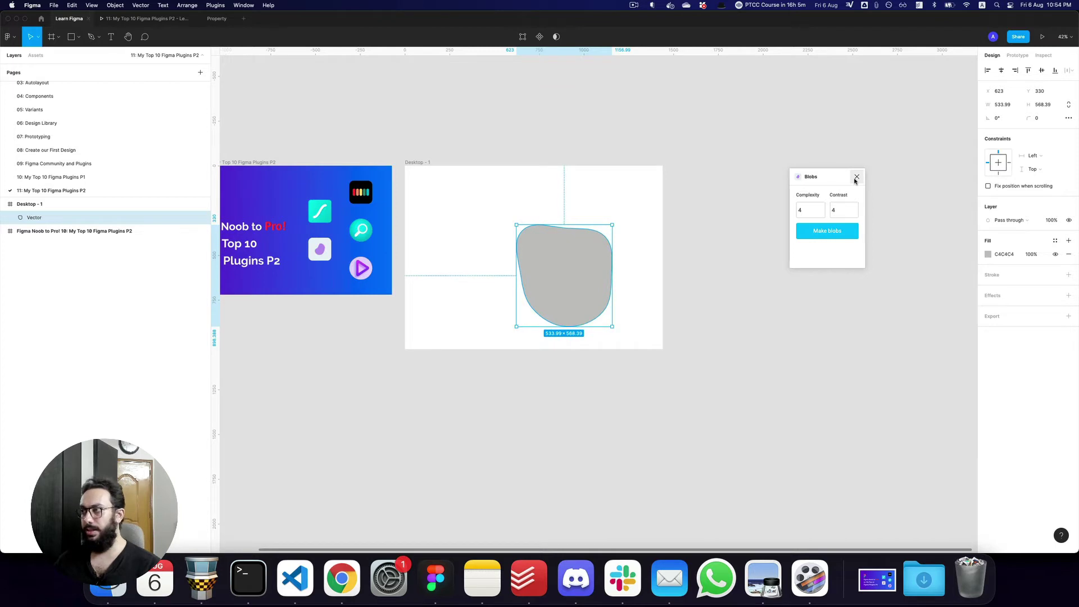
Make a blob with complexity 3 and contrast 3 and place it over the left part of the Desktop frame
double_click(818, 211)
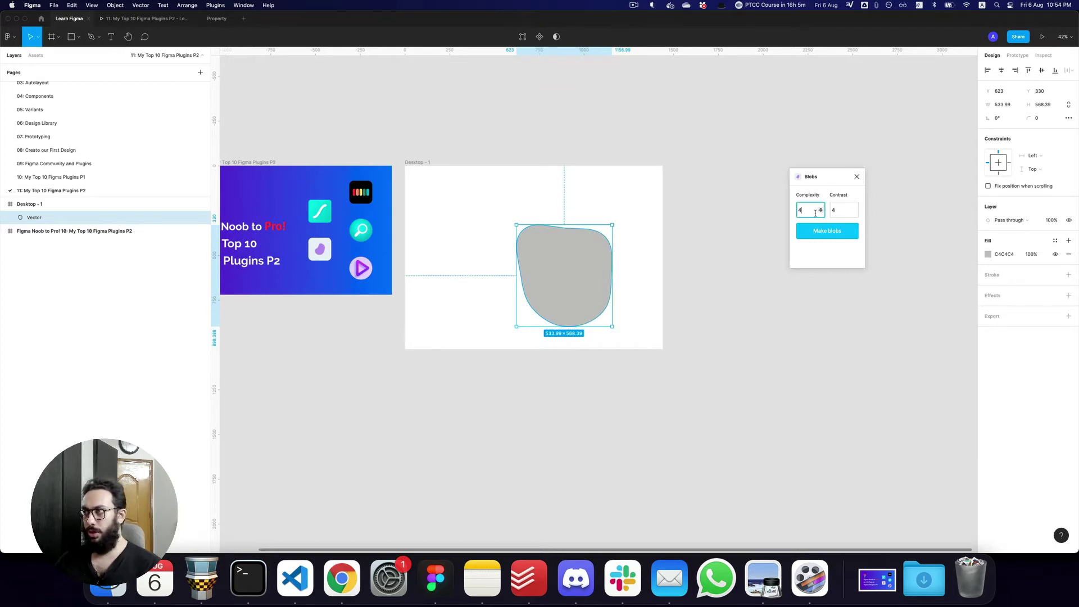
text(3)
key(Tab)
text(3)
click(819, 240)
drag(643, 296, 436, 231)
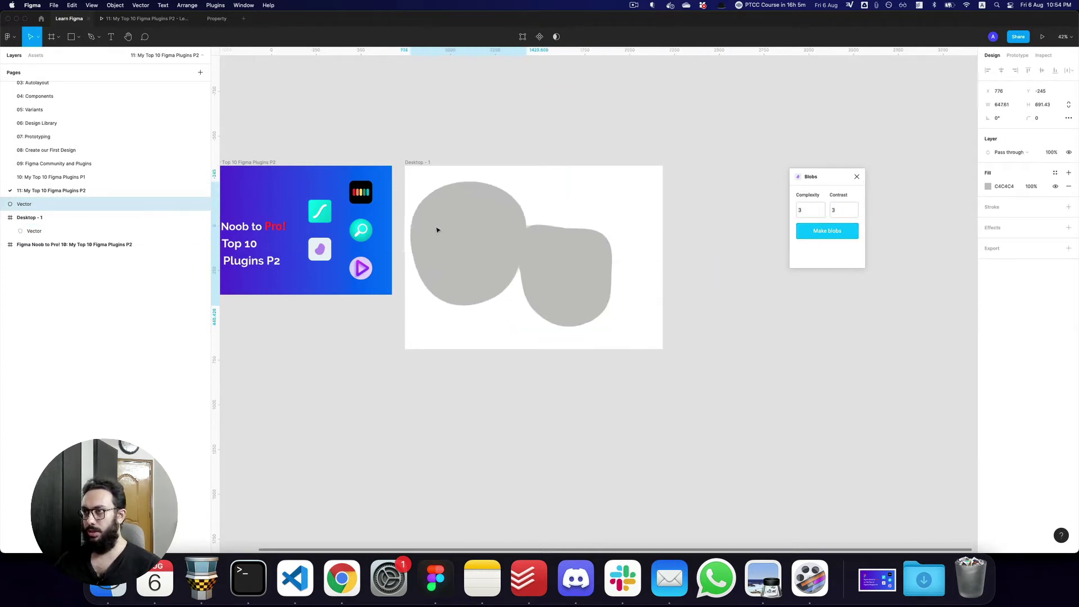
Make two blobs with complexity 6 and contrast 6 and place them over the upper-right and lower-right corners of the Desktop frame
click(810, 210)
text(6)
key(cmd+a)
text(6)
key(Tab)
text(6)
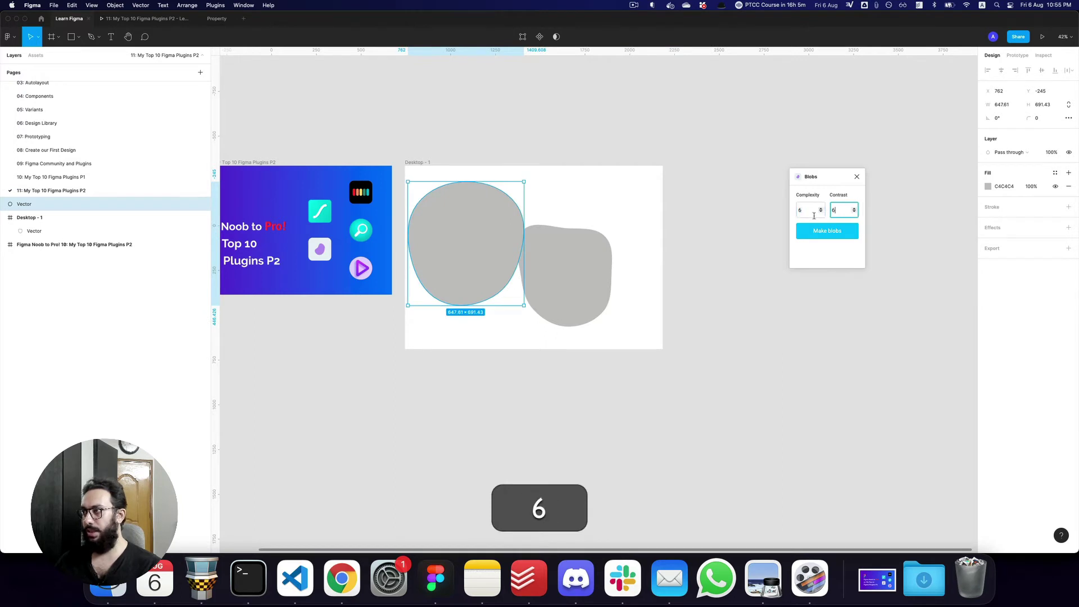
click(821, 231)
drag(684, 315, 629, 238)
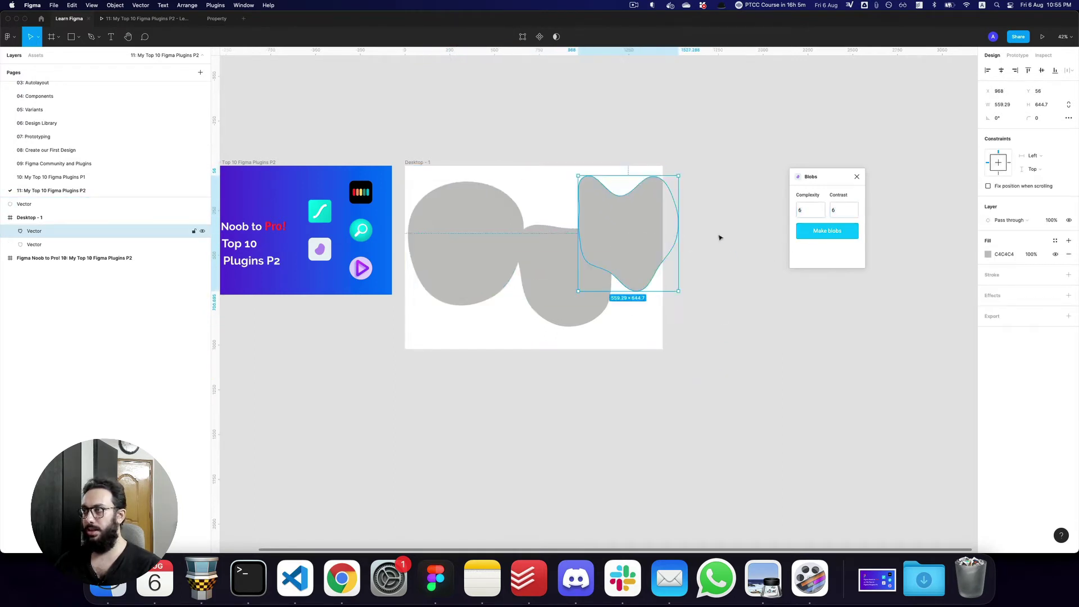
click(834, 234)
drag(714, 306, 662, 334)
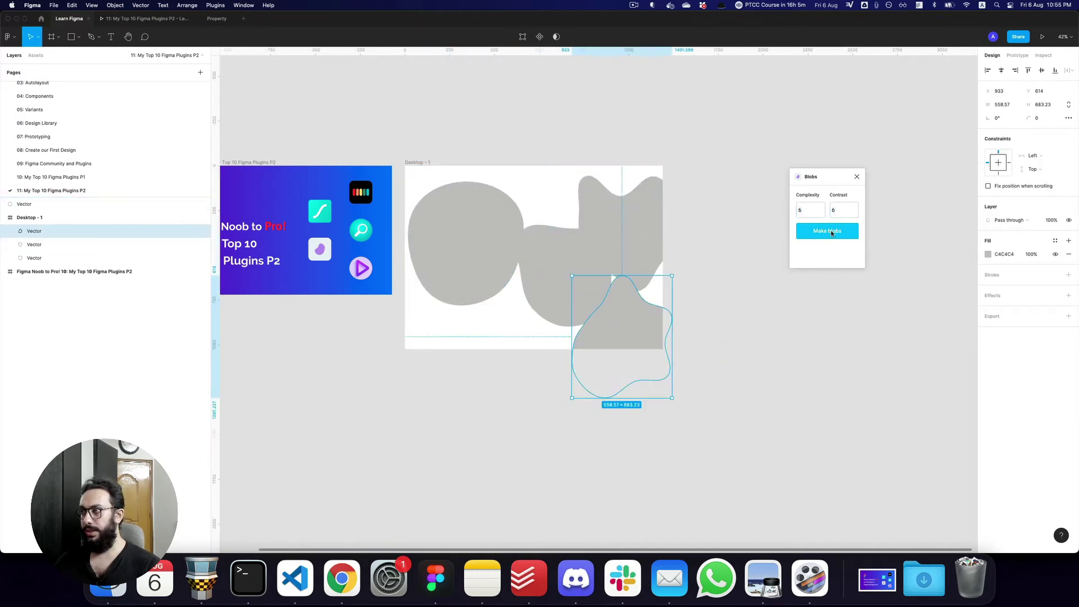
Undo all the generated blobs and close the Blobs plugin
key(cmd+z)
key(cmd+z)
key(cmd+z)
key(cmd+z)
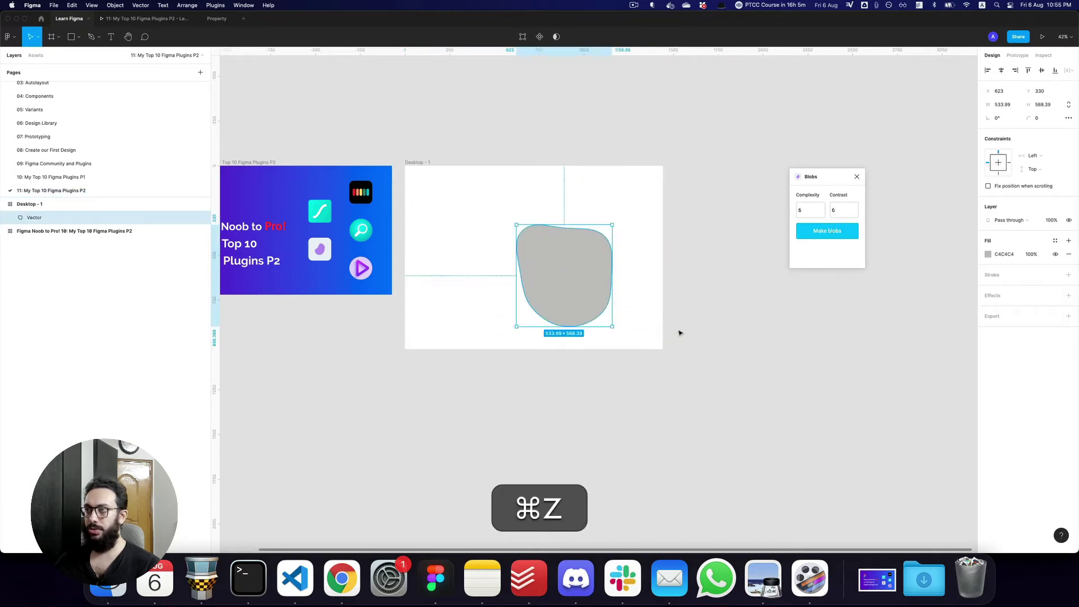
key(super+z)
click(856, 176)
Generate a 100 × 100 dot grid with size 3, gap 6 and colour d2d6db in the Desktop frame using the Dot Grid plugin
click(579, 271)
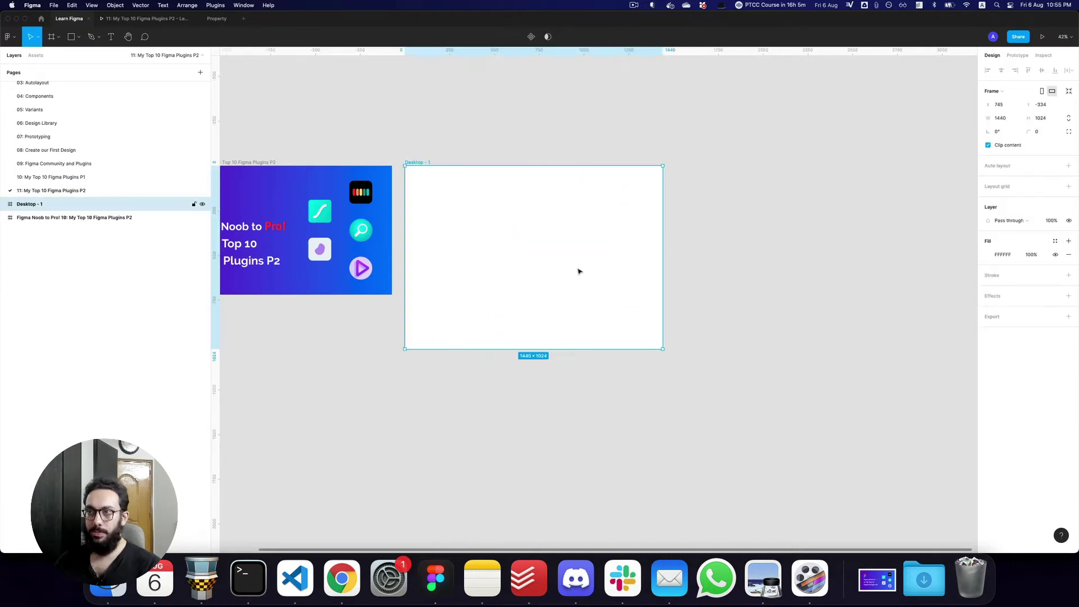
drag(405, 270, 457, 283)
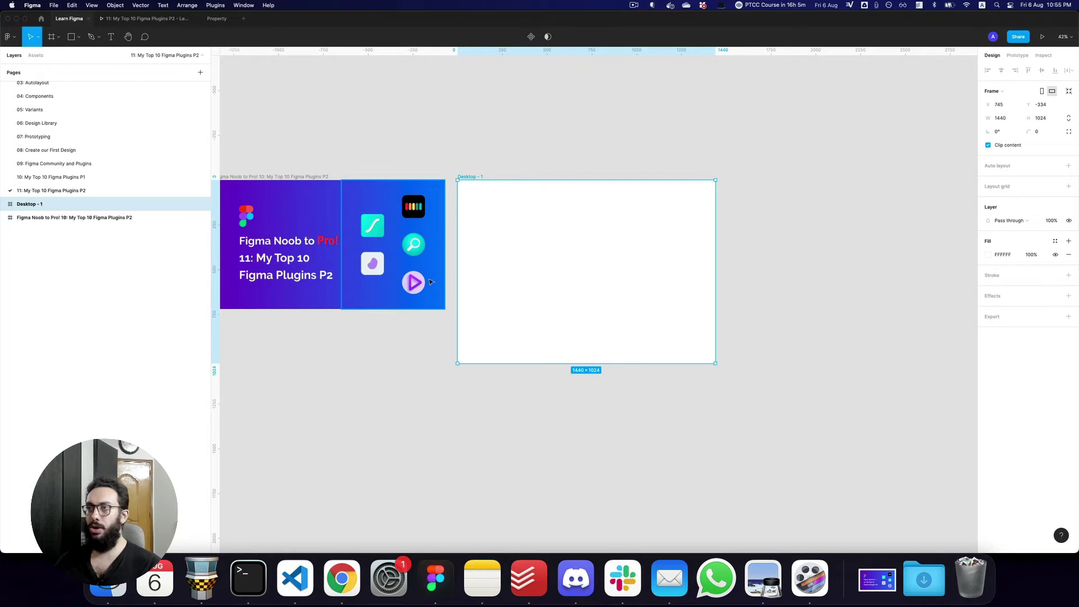
click(223, 6)
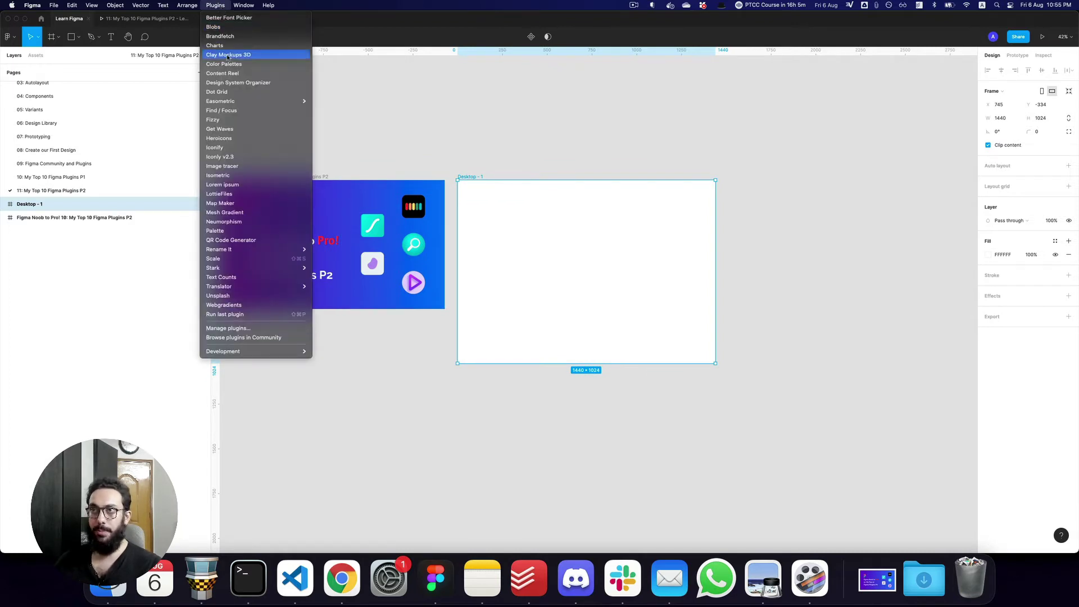
click(231, 93)
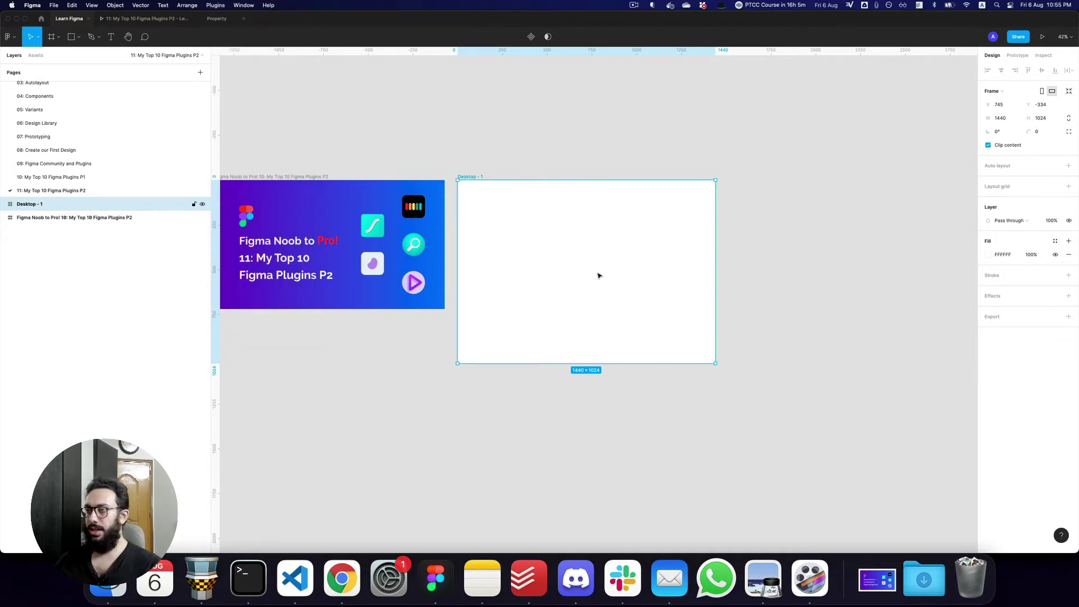
drag(843, 182, 819, 220)
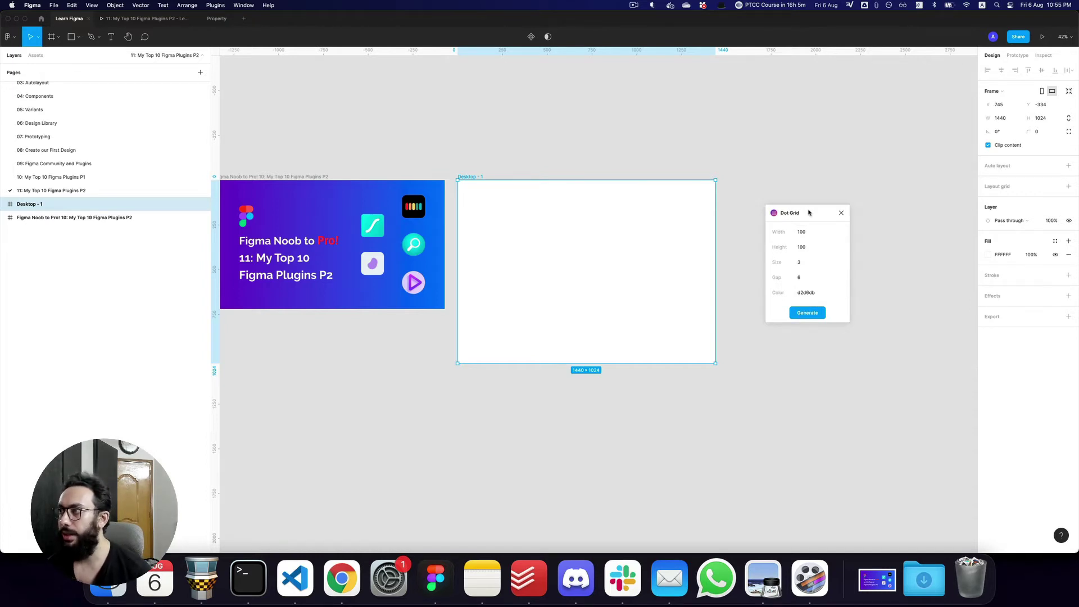
click(808, 314)
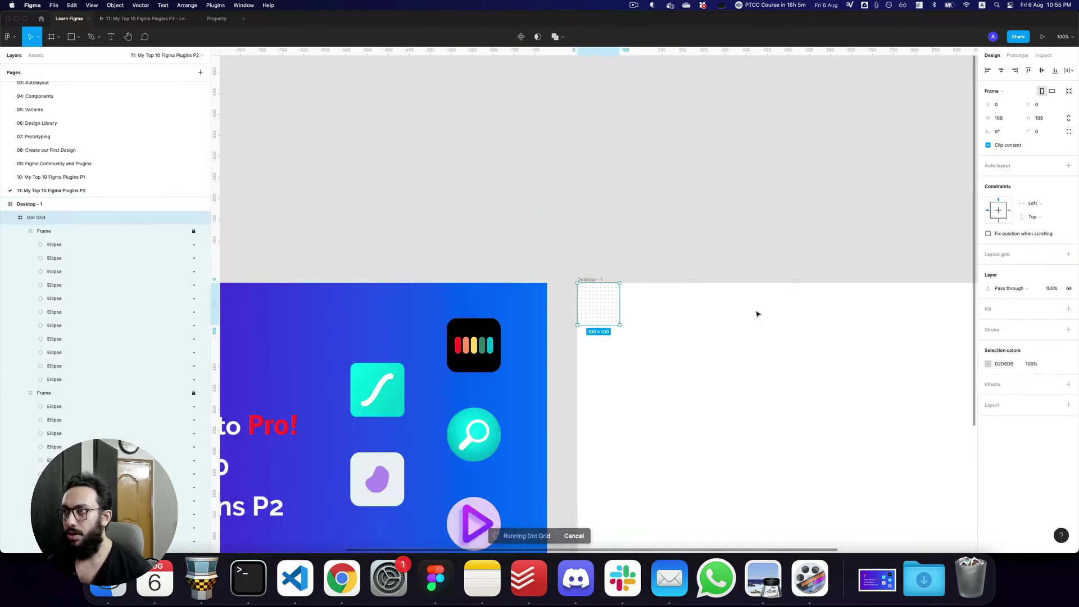
Inspect the dot grid up close, remove it and select the empty Desktop frame
key(z)
click(616, 310)
scroll(616, 310, down, 8)
drag(638, 311, 537, 270)
key(alt+z)
alt+click(537, 271)
key(alt+super+z)
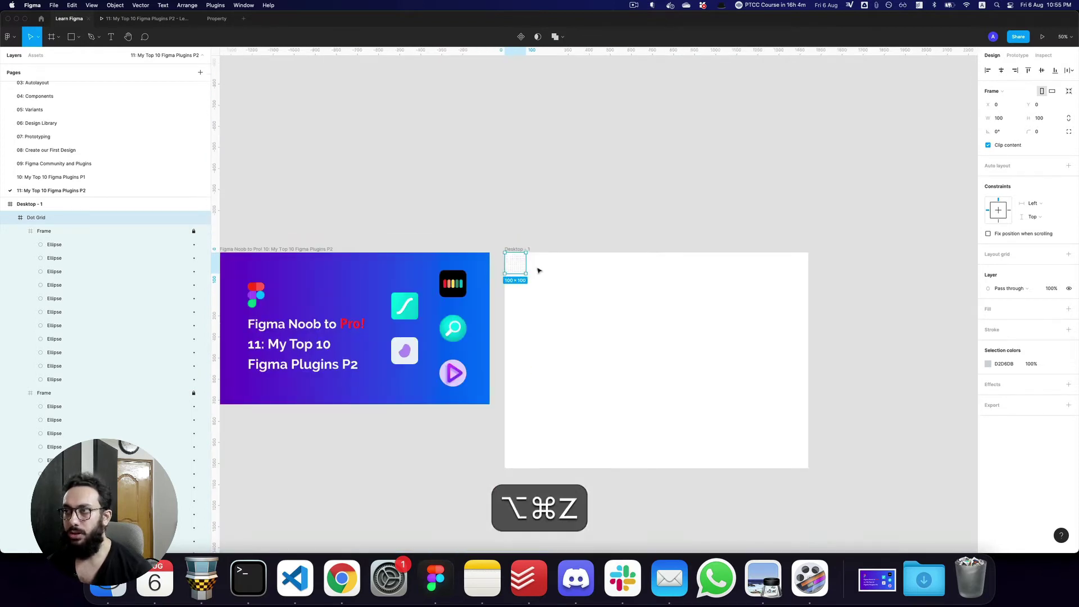
key(super+space)
click(540, 266)
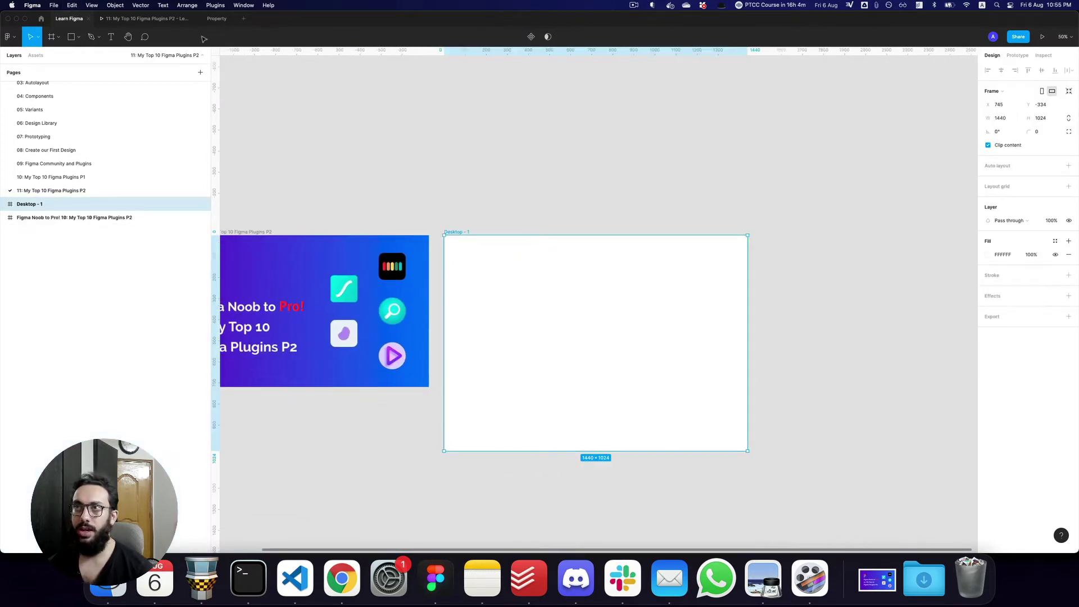
Try to fill the selected Desktop frame with random circles using the Fizzy plugin
click(214, 5)
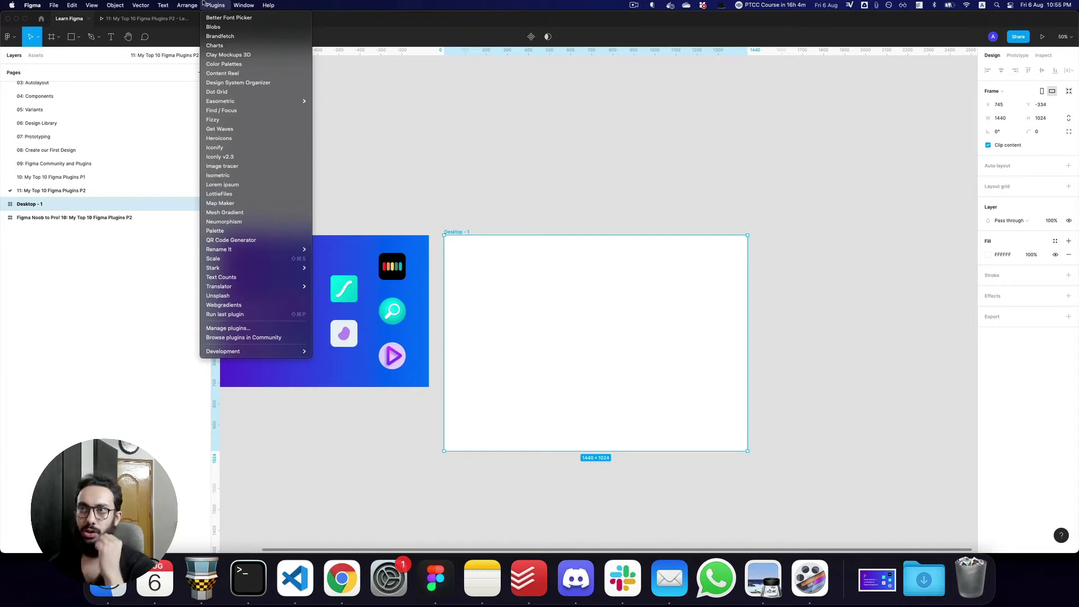
click(241, 119)
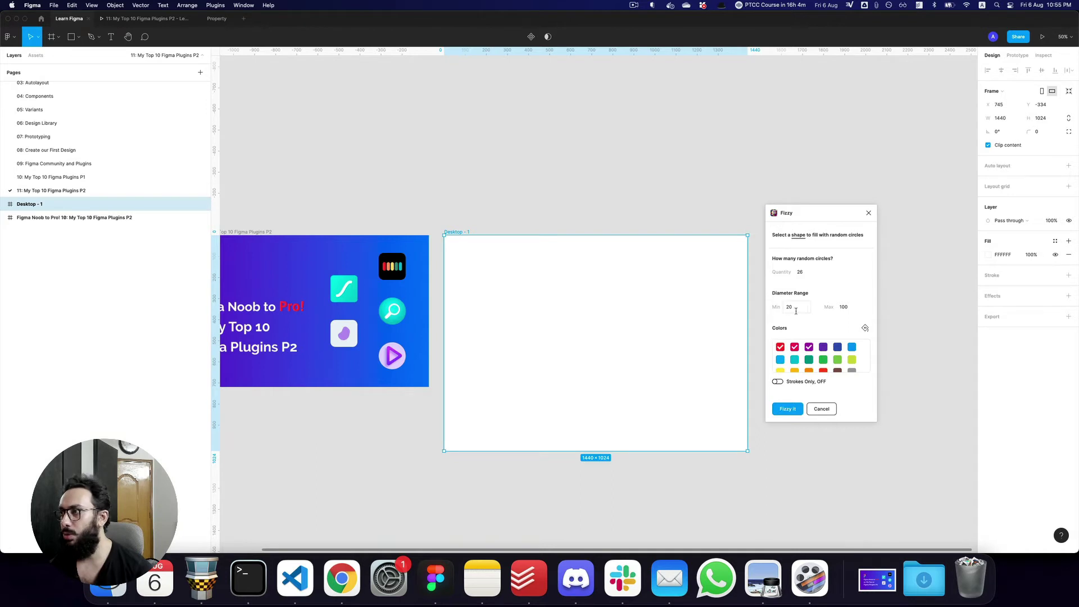
scroll(822, 362, down, 1)
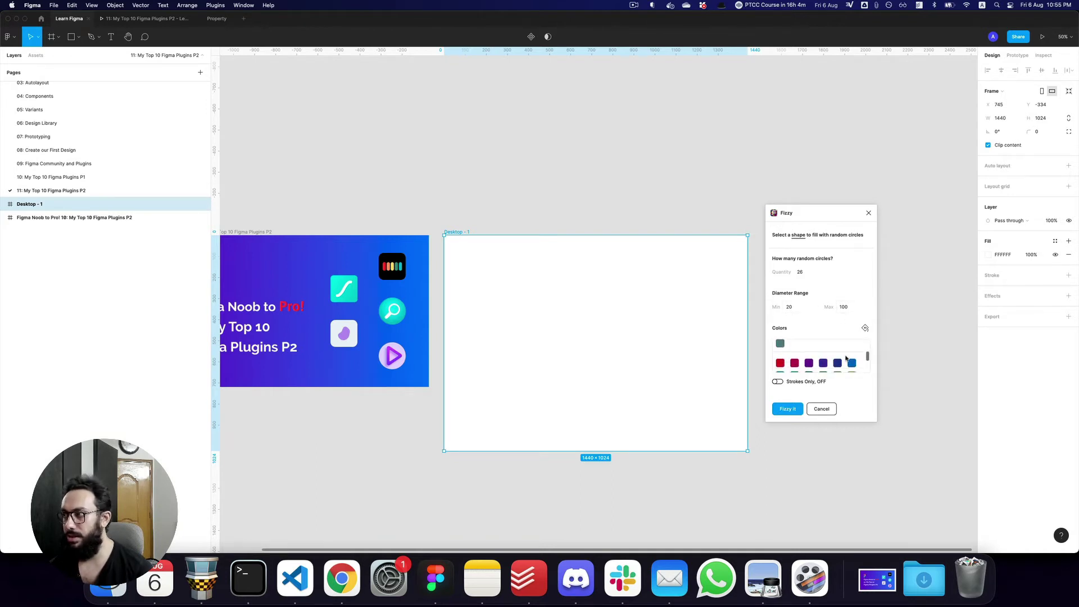
click(837, 356)
click(852, 344)
click(786, 409)
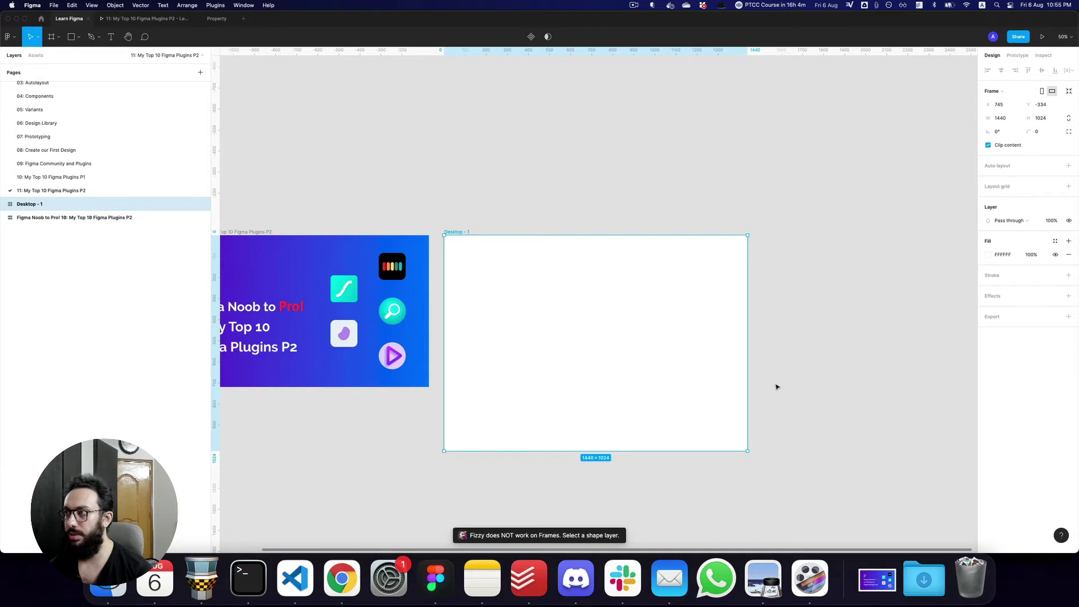
Draw a rectangle about 956 × 704 in the Desktop frame and fill it with 26 red, pink, purple and blue circles using Fizzy, diameters 20–100
key(r)
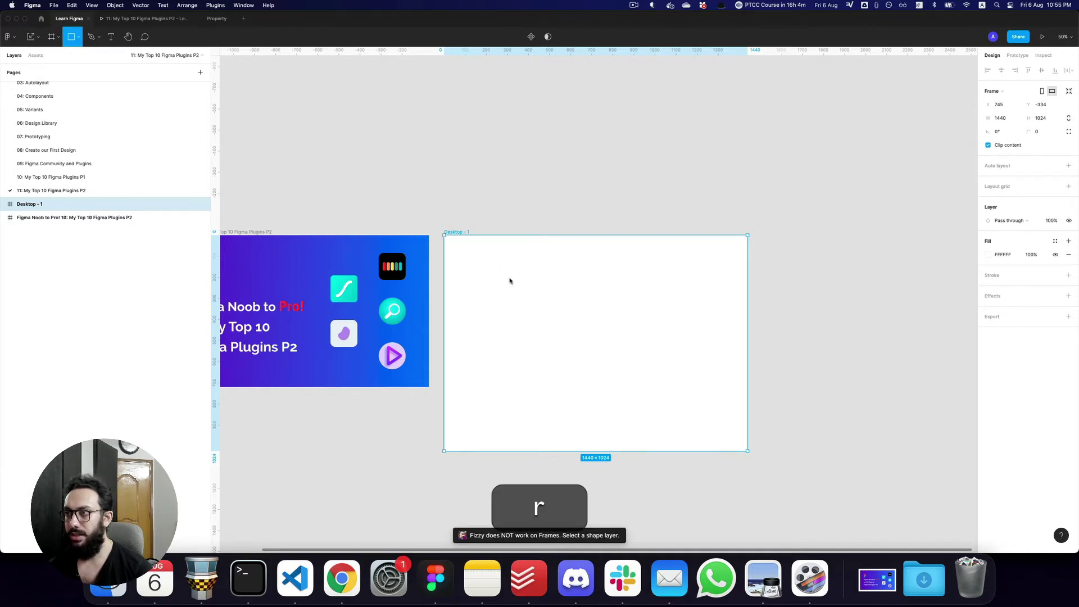
drag(499, 270, 700, 417)
key(super+shift+p)
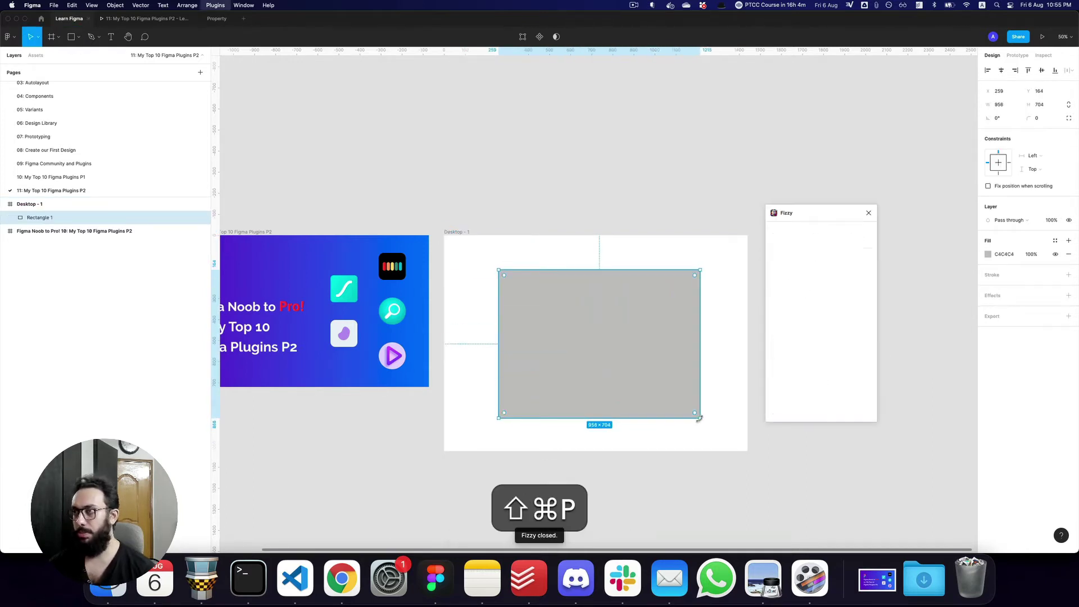
click(852, 347)
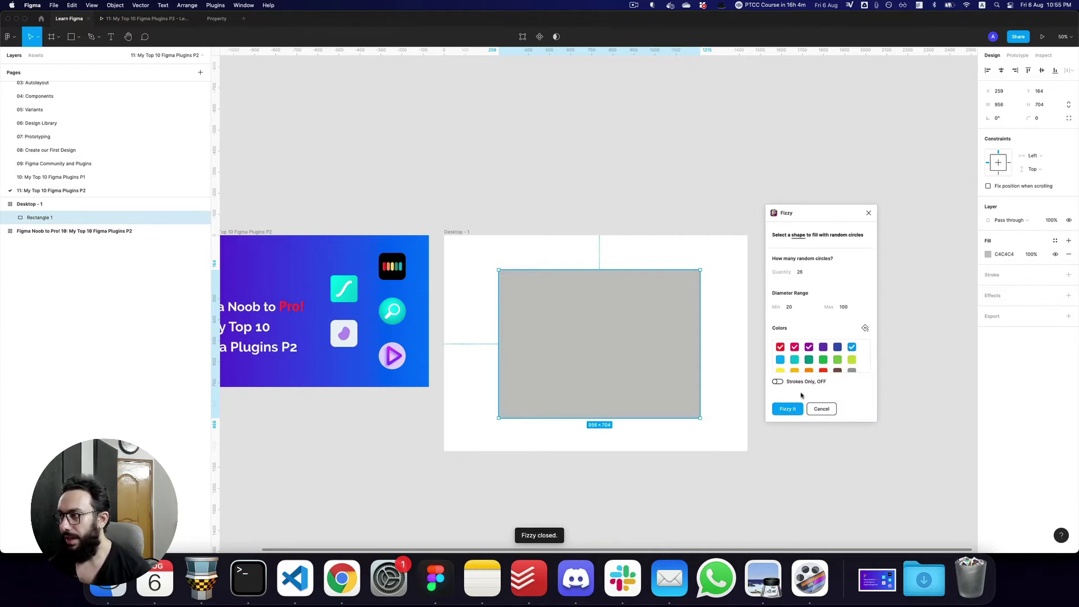
click(788, 408)
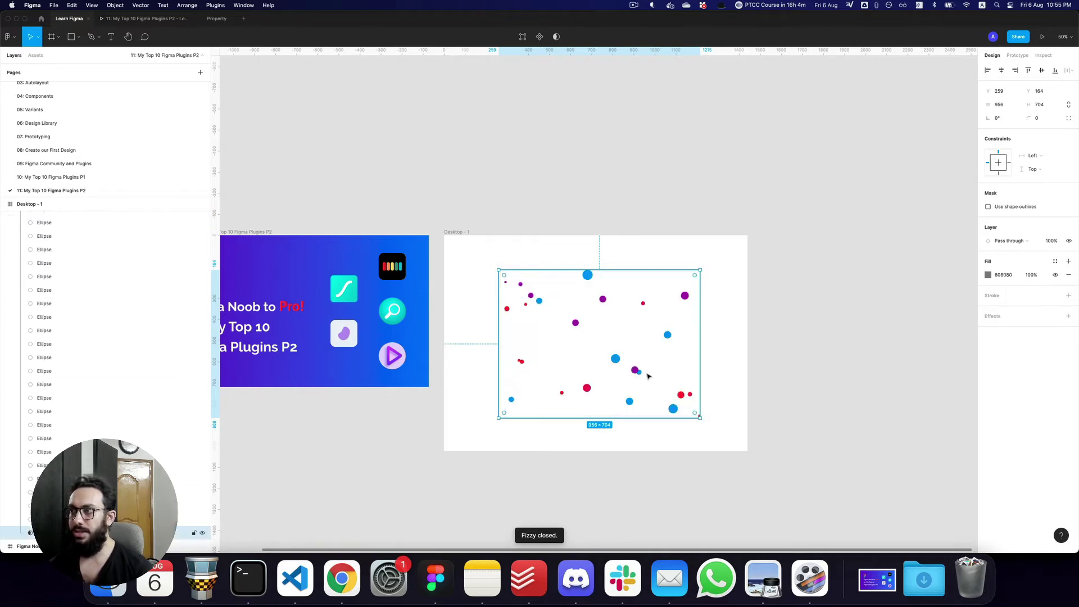
Shift the Fizzy circle group slightly up and to the left, and remove it from the Desktop frame
key(super+z)
drag(603, 378, 613, 367)
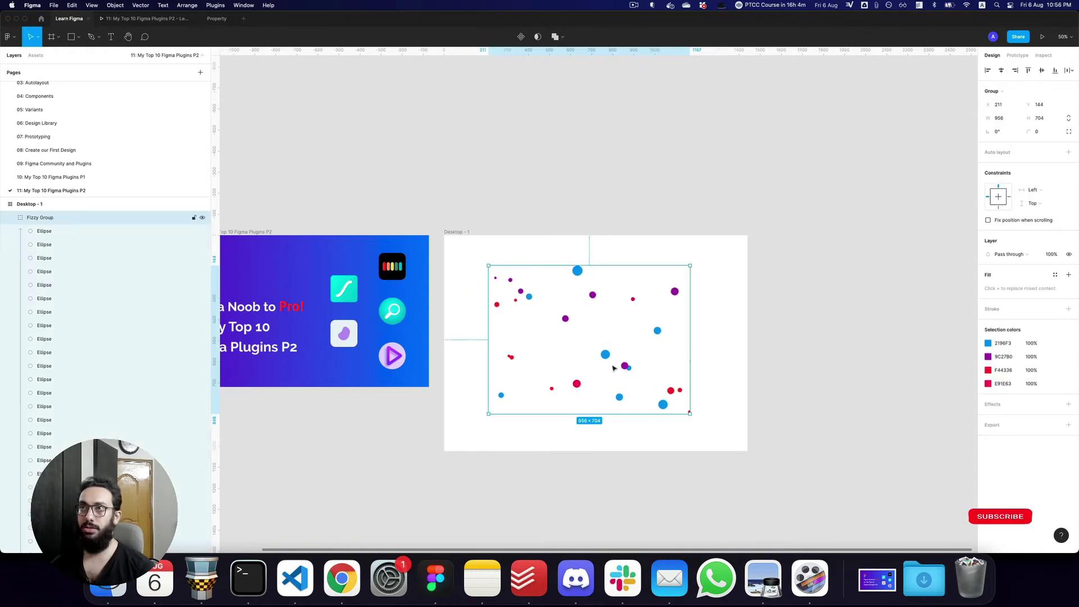
key(super+x)
Generate a smooth wave with the Get Waves plugin and insert it on the canvas
click(222, 5)
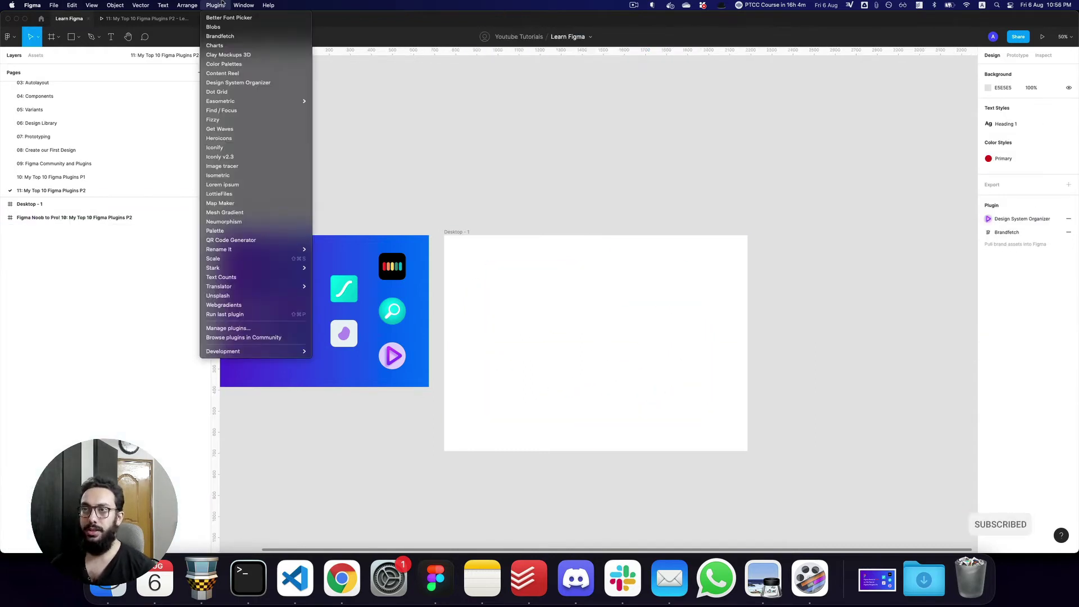
key(g)
key(Return)
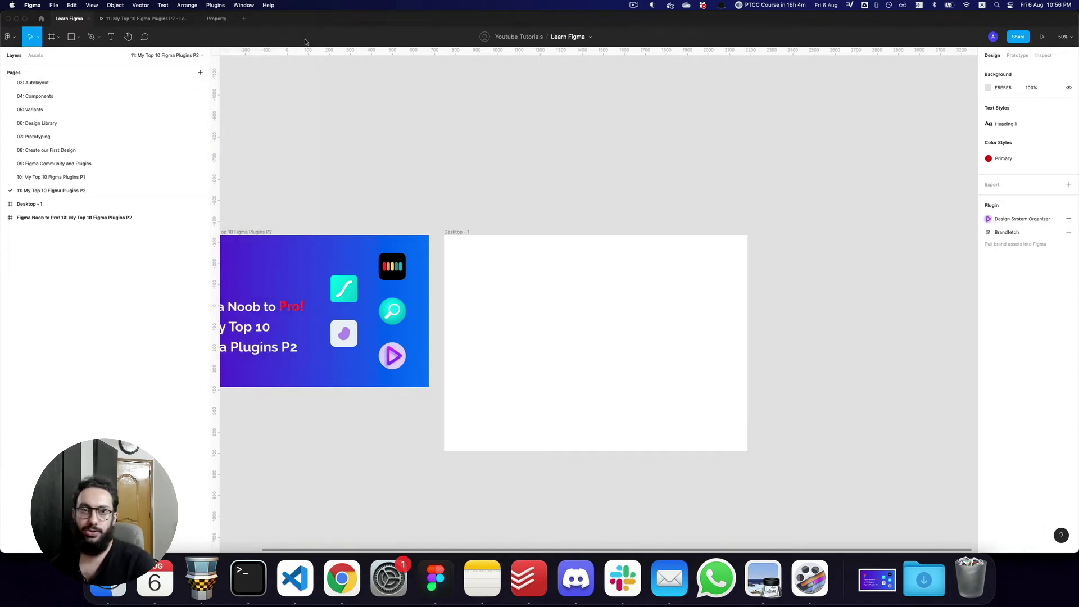
mouse_move(909, 309)
mouse_down()
mouse_move(947, 307)
mouse_move(901, 307)
mouse_up()
click(911, 407)
Place the wave along the Desktop frame's bottom edge, spanning its 1440 width, and set its layer opacity to 10%
drag(654, 322, 629, 446)
drag(698, 419, 723, 429)
key(2)
key(1)
click(780, 424)
click(686, 427)
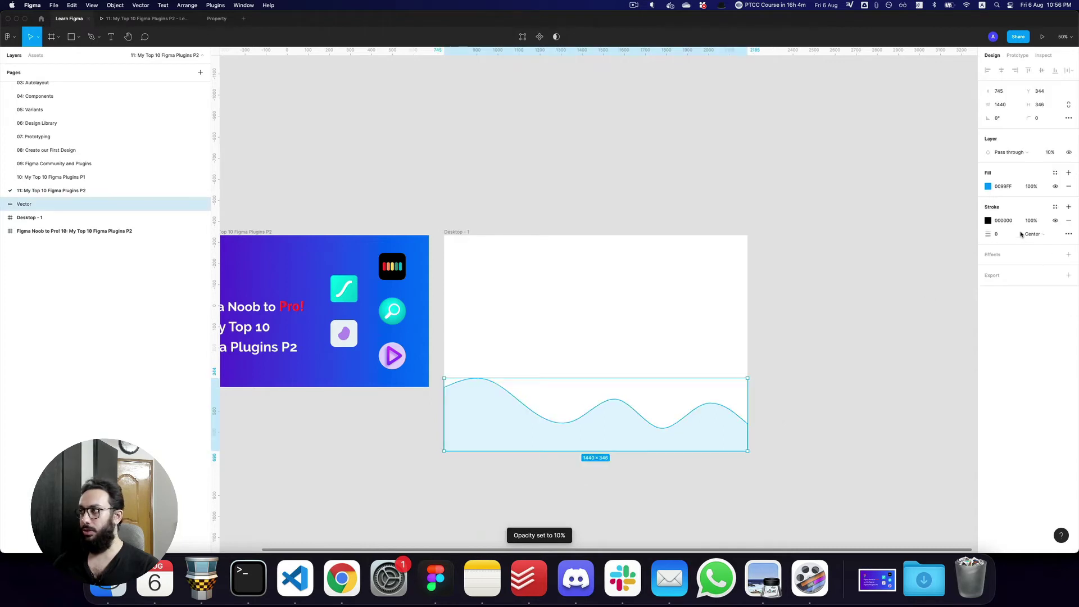
Add a linear gradient fill with both stops set to FFFFFF above the wave's blue fill, keeping the blue fill
click(1069, 172)
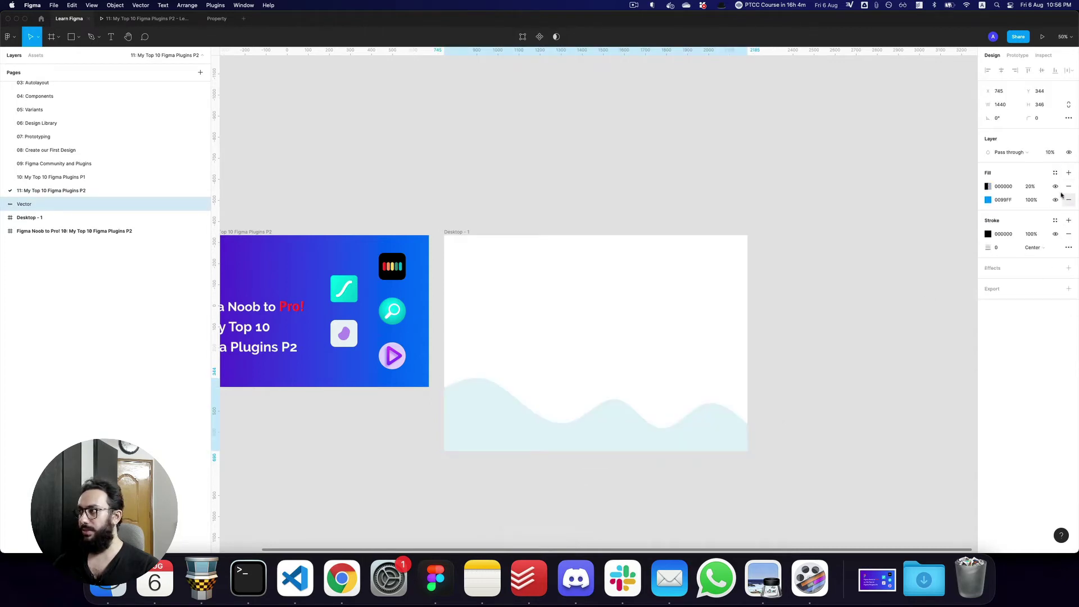
click(987, 187)
click(890, 188)
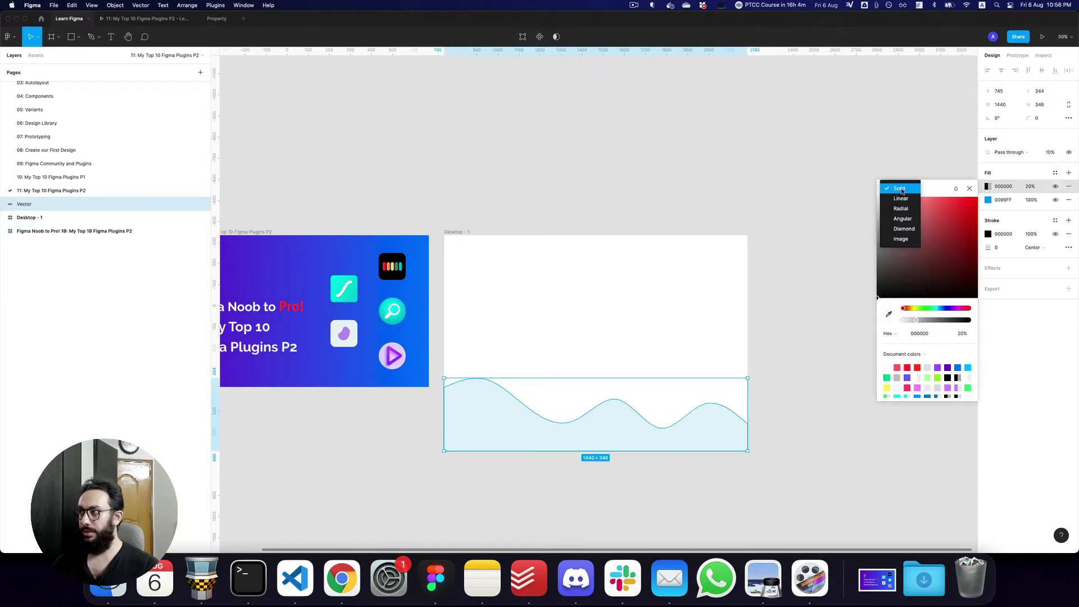
click(901, 201)
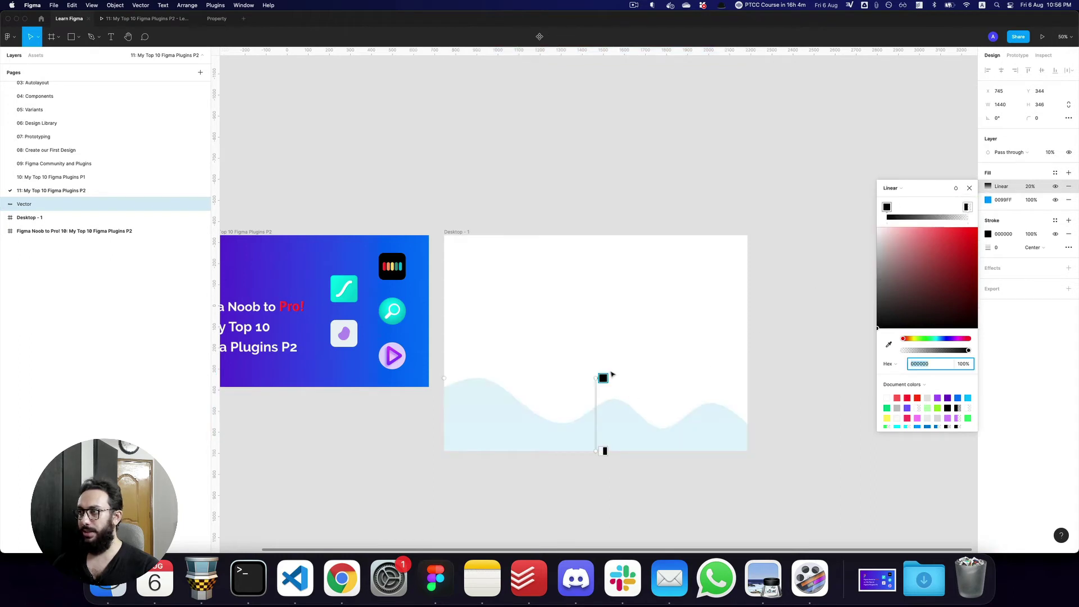
text(ffffff)
key(Return)
click(968, 207)
text(ffffff)
key(Return)
click(888, 208)
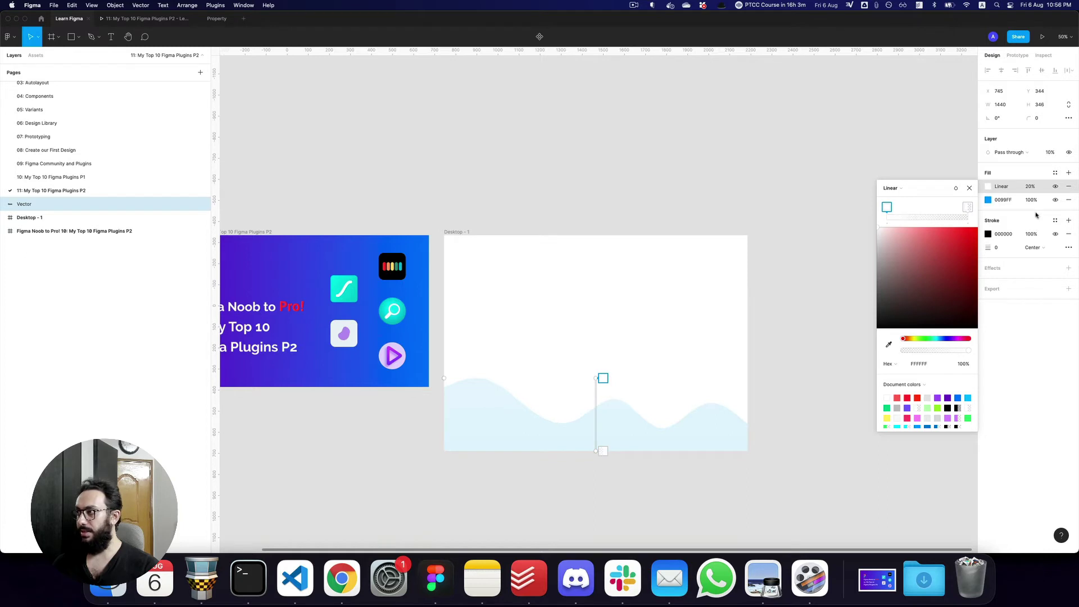
click(1068, 200)
key(super+z)
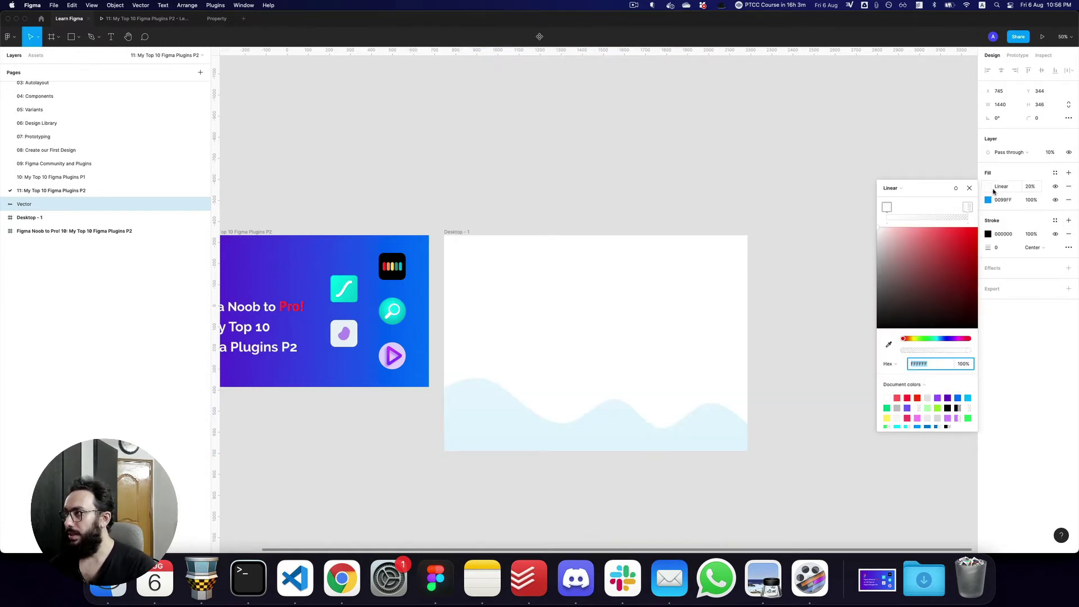
Try the wave's gradient fill at 40% opacity, set it to 100%, and check the wave deselected
click(1030, 186)
text(40)
key(Return)
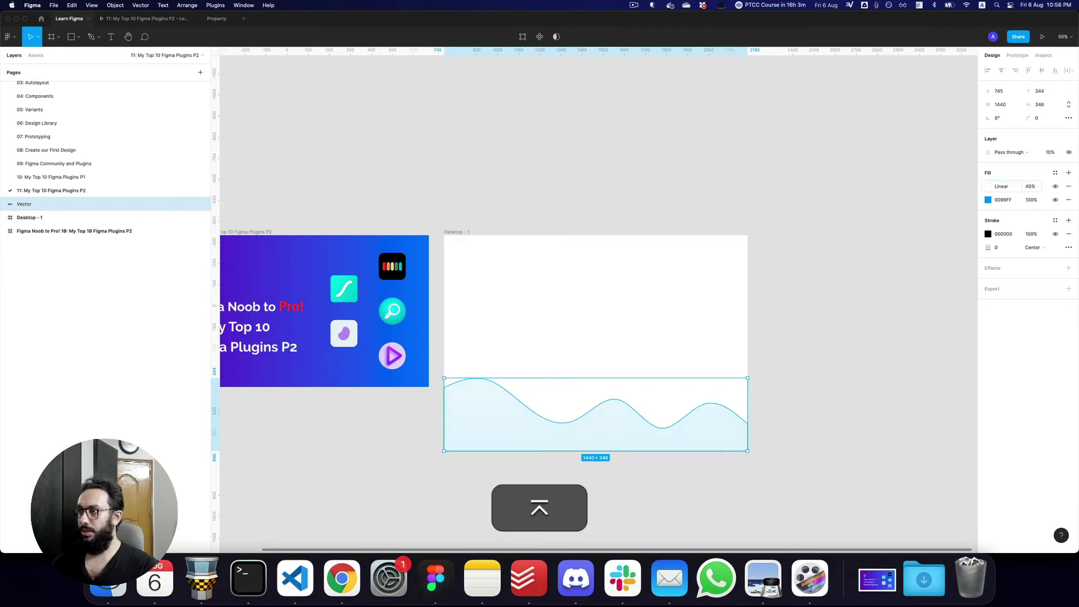
click(1030, 186)
text(6)
key(Return)
click(1030, 187)
text(100)
key(Return)
click(908, 272)
click(610, 427)
click(879, 344)
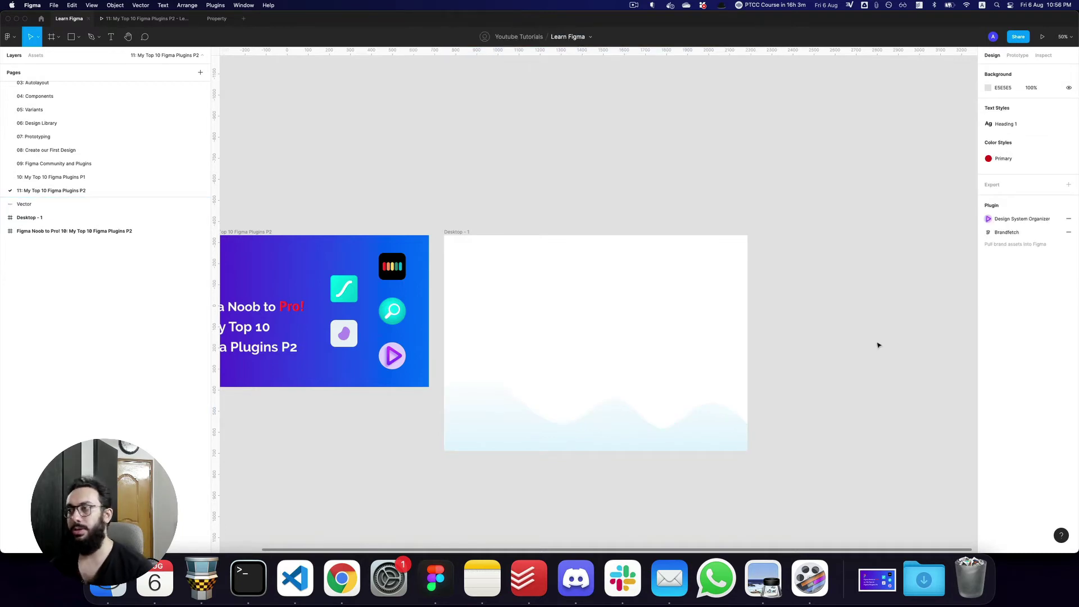
Select the wave and remove it from the Desktop frame
click(707, 434)
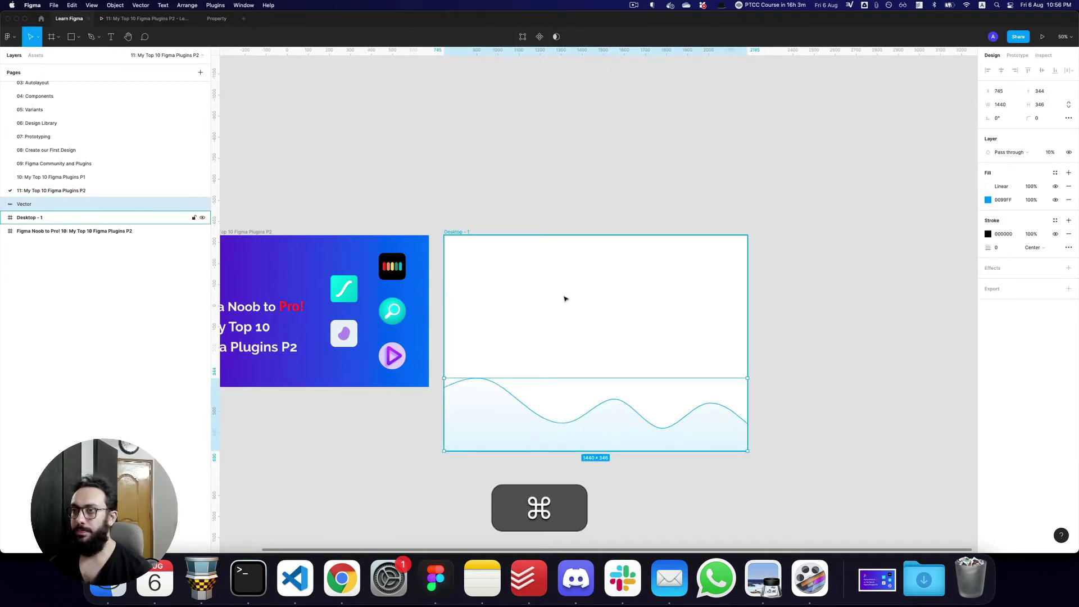
key(cmd+x)
drag(564, 299, 592, 297)
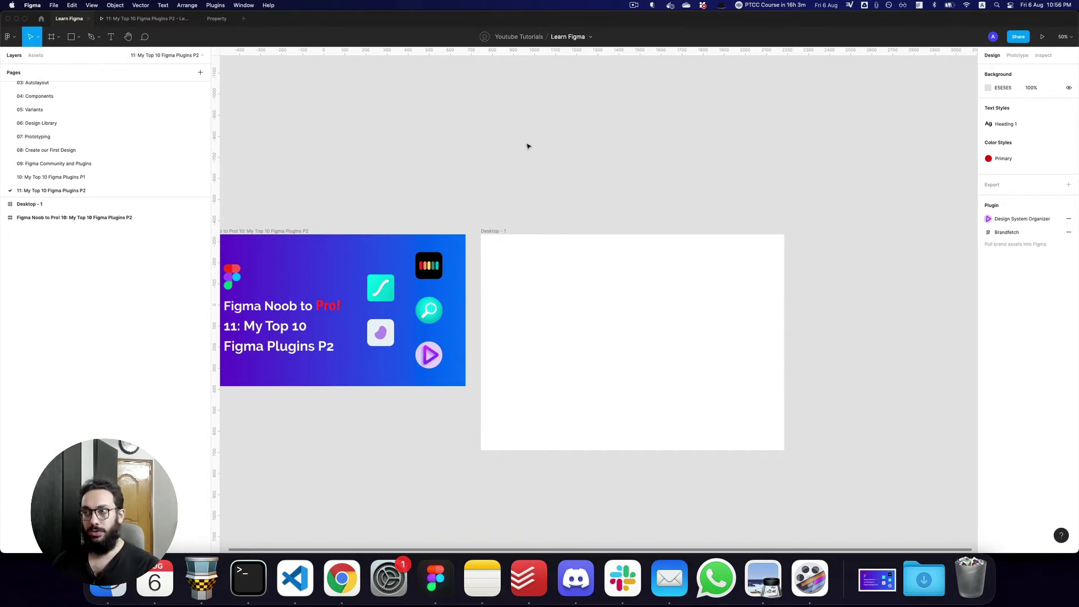
Search the quick actions for "desi" and run the Design System Organizer plugin
click(428, 360)
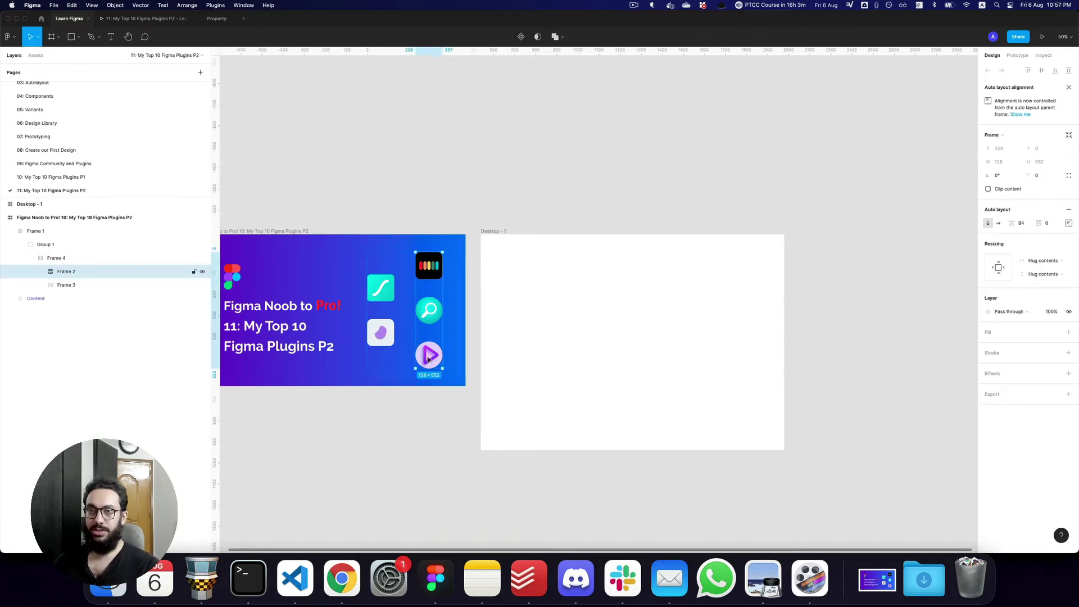
click(518, 173)
drag(517, 173, 503, 173)
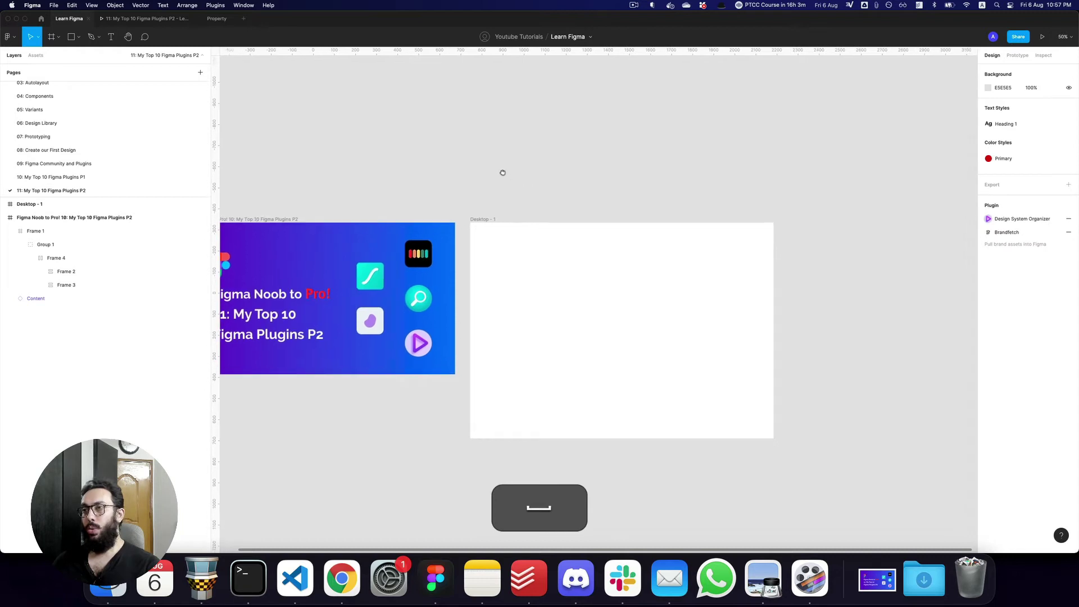
key(super+p)
text(desi)
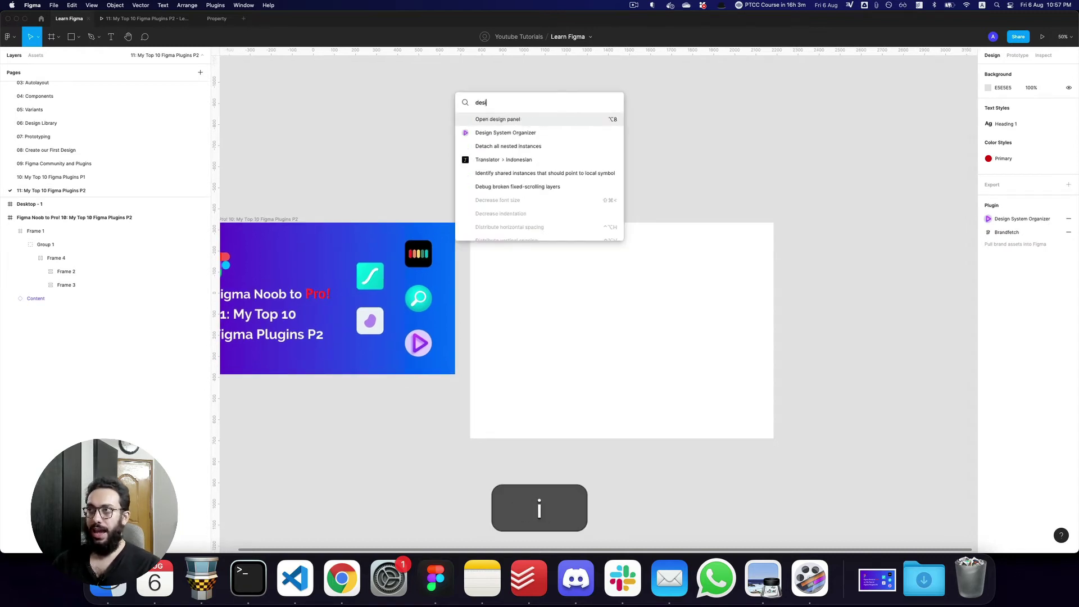
key(Down)
key(Return)
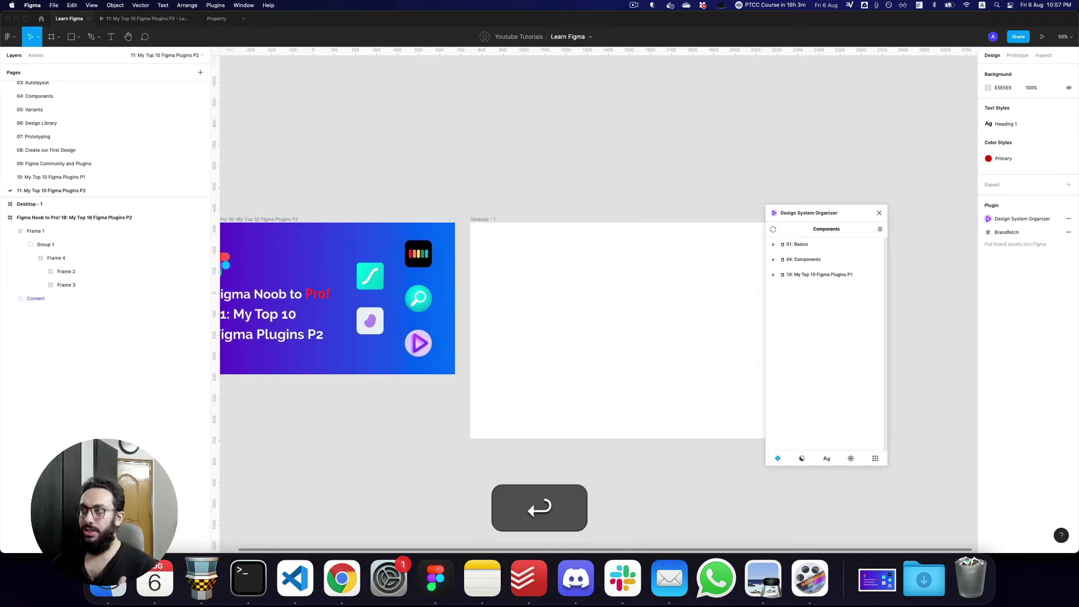
Expand 01: Basics and 04: Components in Design System Organizer, and jump to the Button and Content components
click(774, 245)
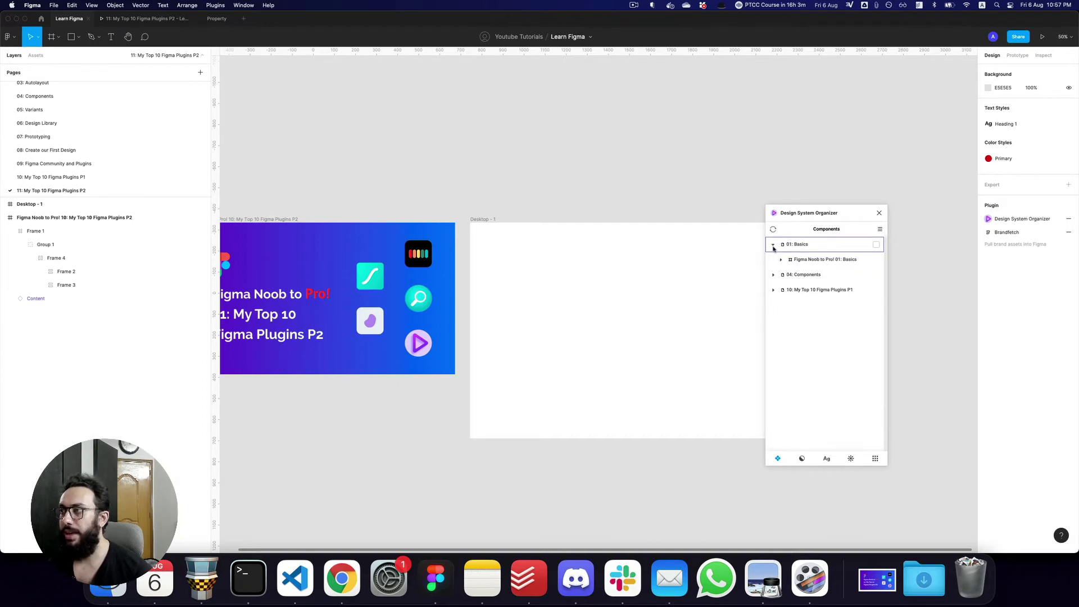
click(773, 274)
click(781, 289)
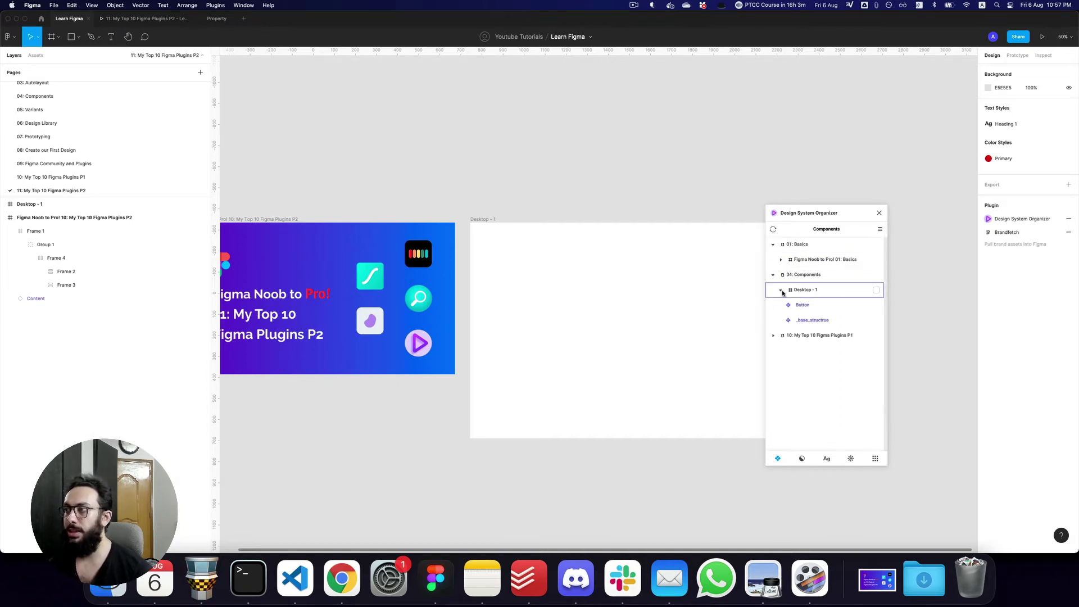
mouse_move(805, 305)
mouse_down()
mouse_move(826, 287)
mouse_move(812, 248)
mouse_move(812, 318)
mouse_up()
click(803, 306)
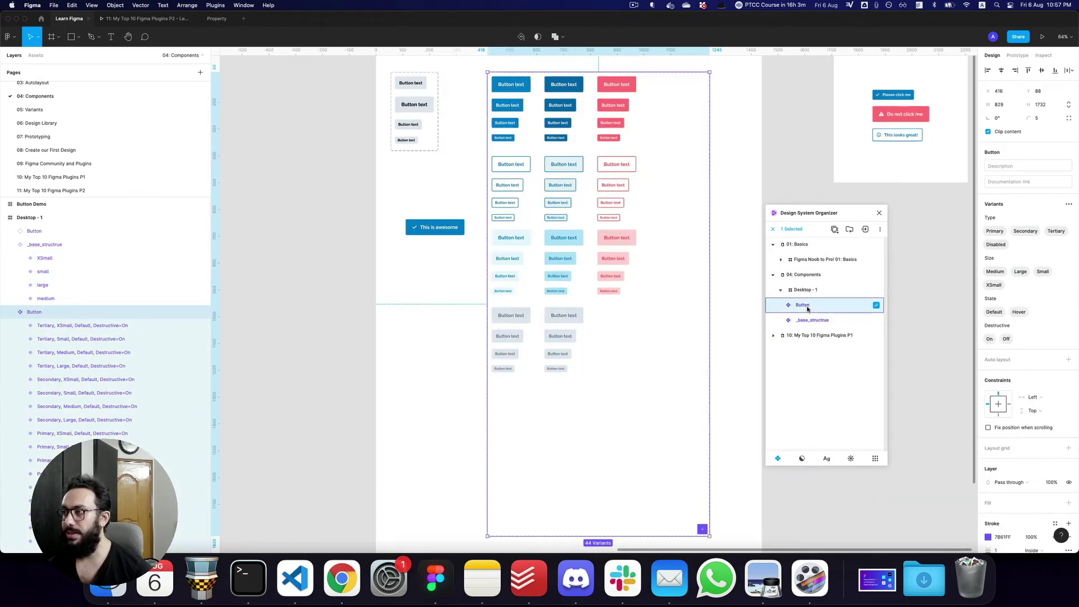
click(780, 259)
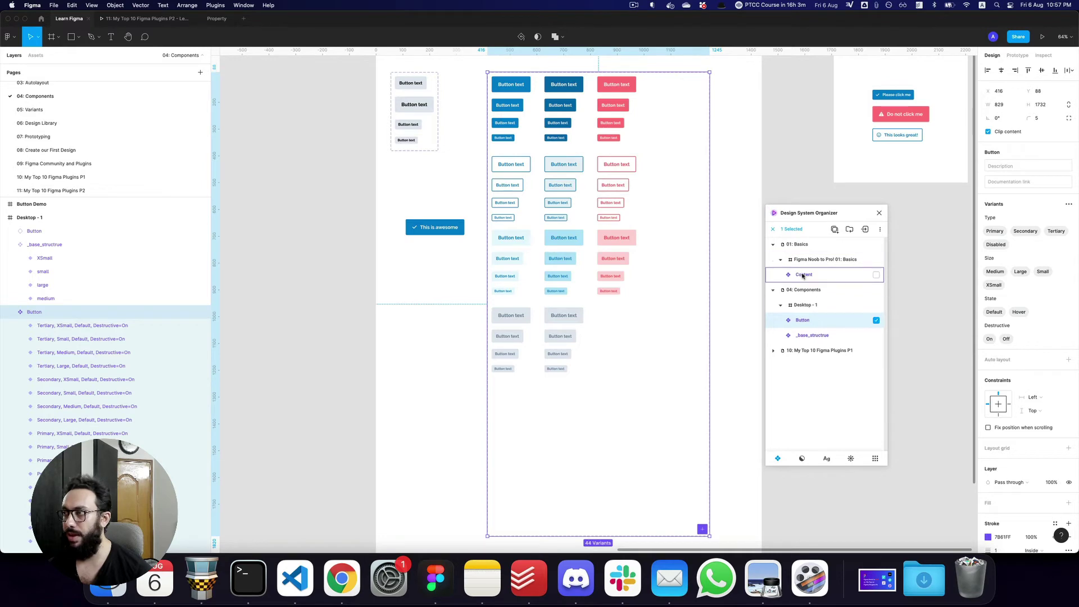
click(804, 274)
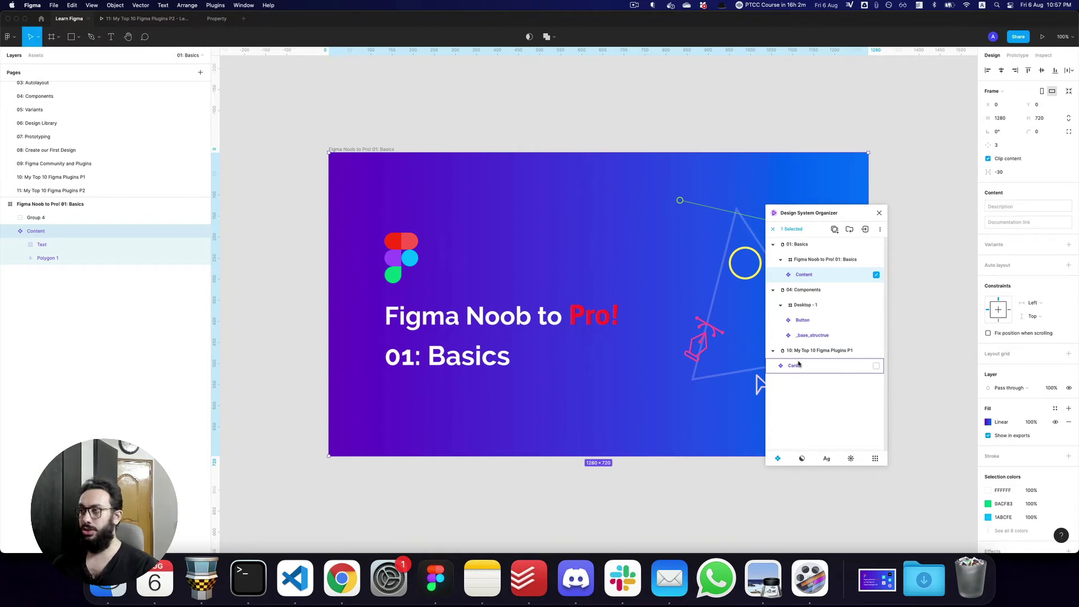
View the file's colour styles and their options in Design System Organizer, and switch to the text styles
click(802, 458)
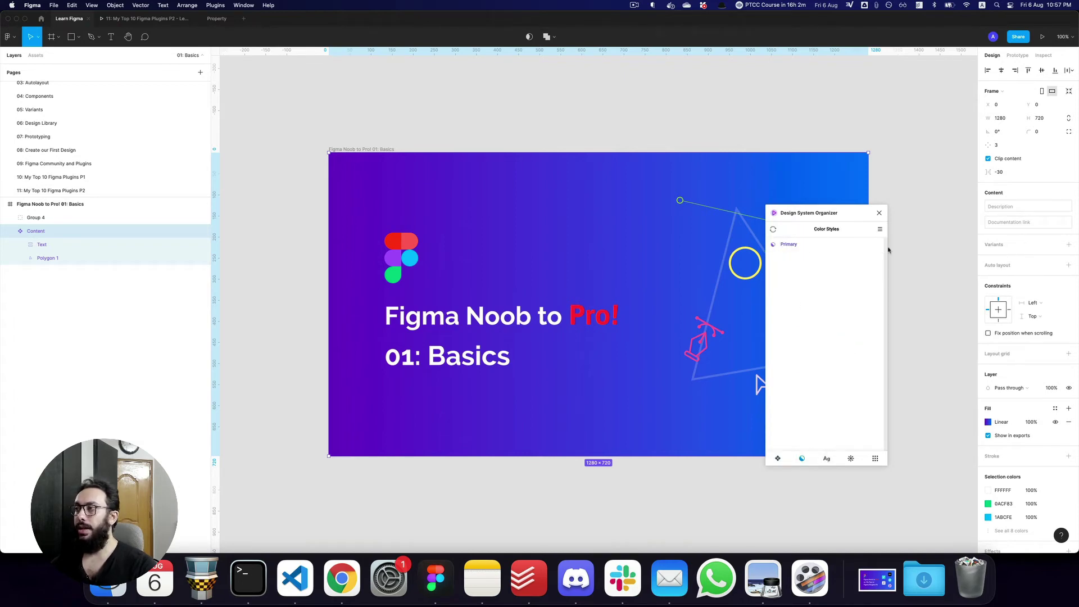
click(880, 229)
click(880, 230)
click(880, 229)
click(809, 318)
click(831, 463)
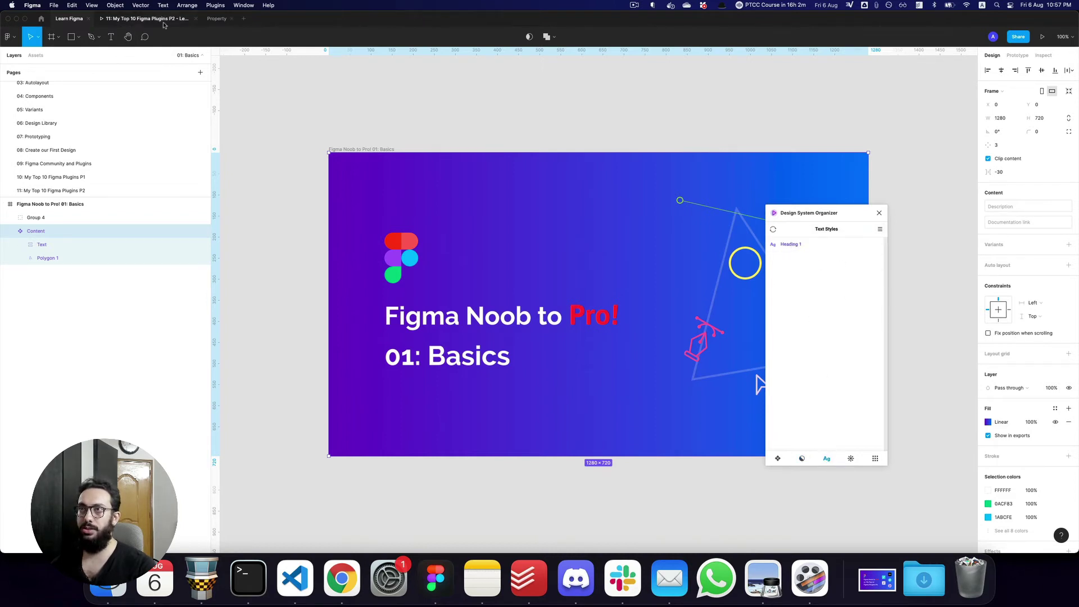
Go to the home screen and switch from Community to the personal account's recent files
click(41, 20)
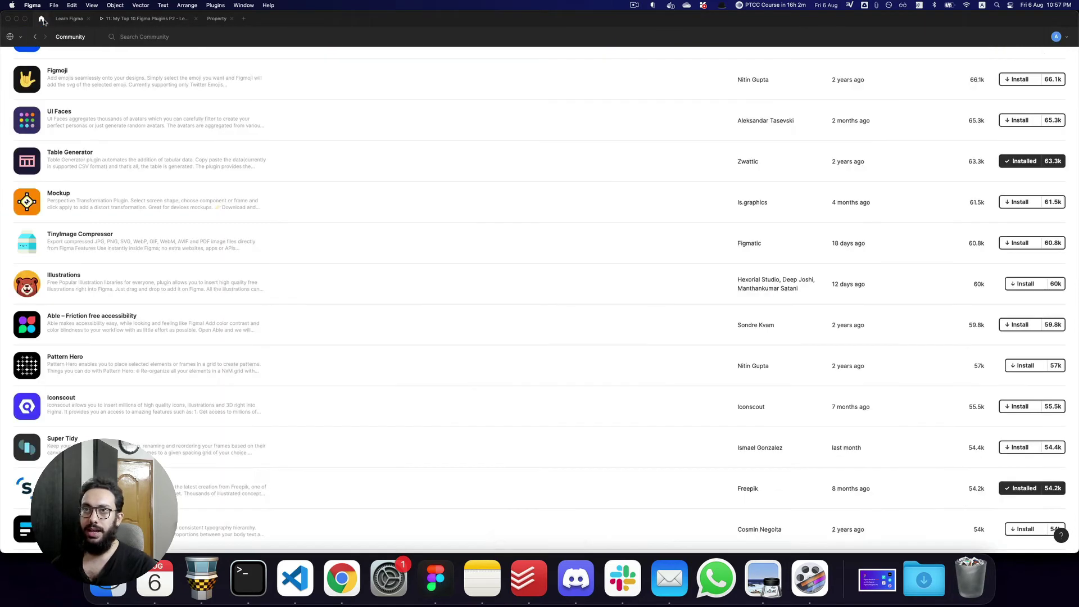
click(17, 37)
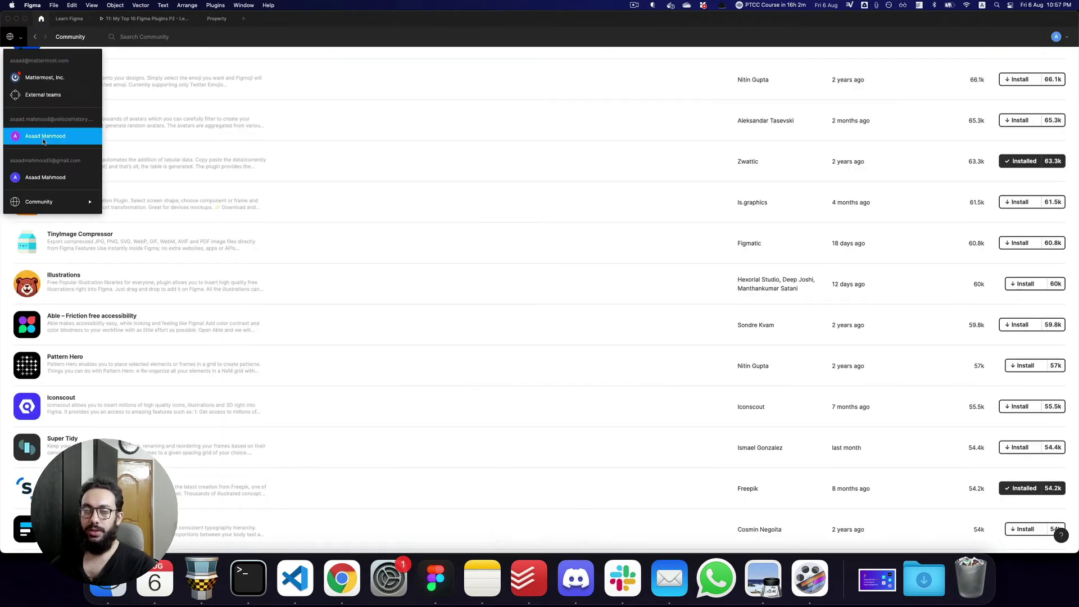
click(46, 180)
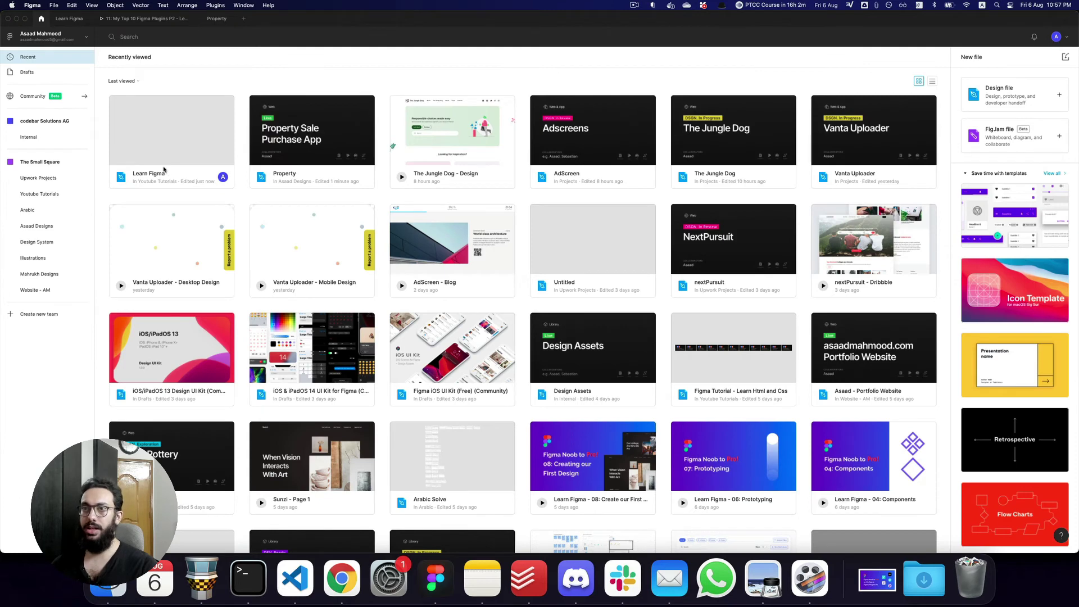
Open The Small Square Team Library from the Design System project and run the Design System Organizer plugin
click(41, 243)
click(148, 103)
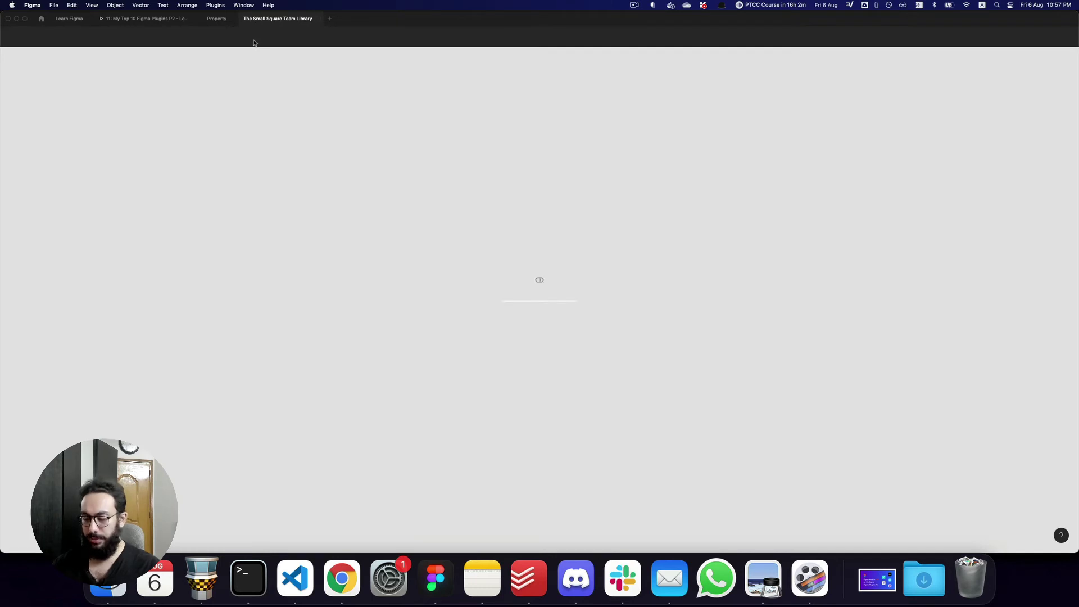
key(super)
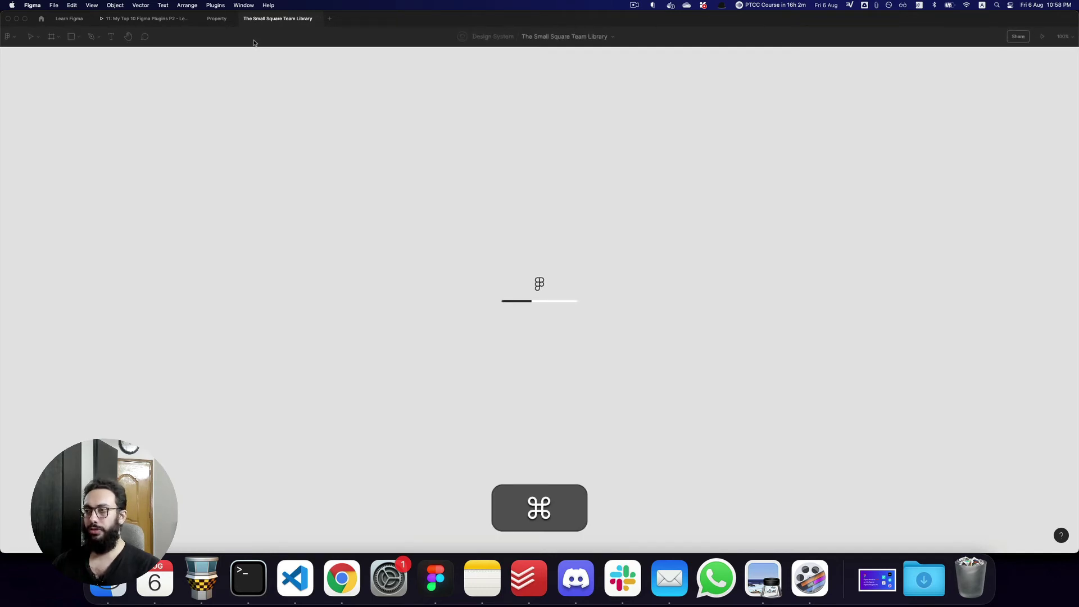
key(super+p)
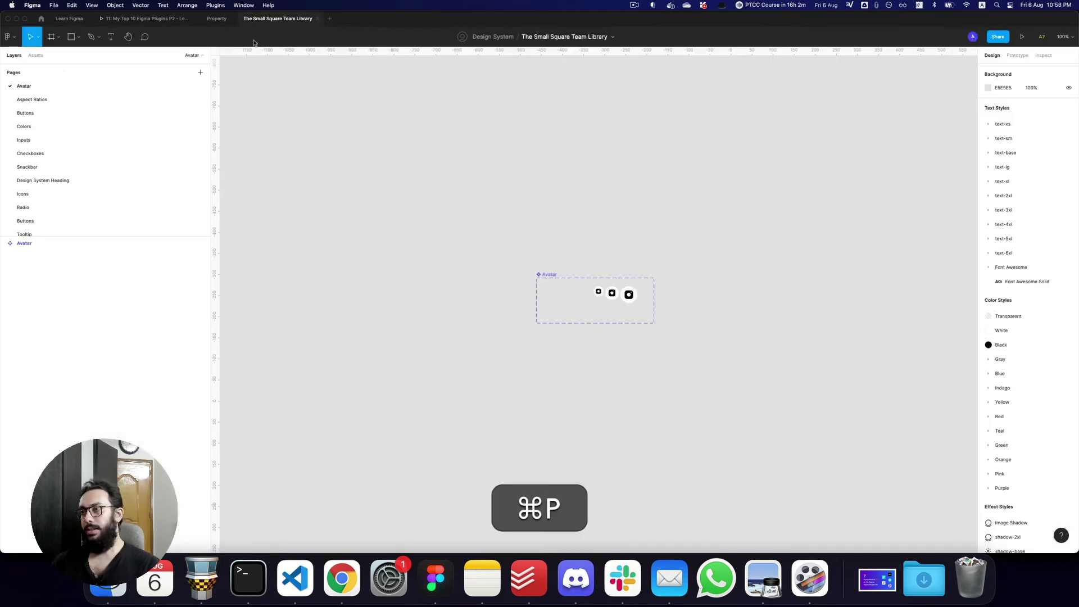
text(design)
key(Down)
key(Return)
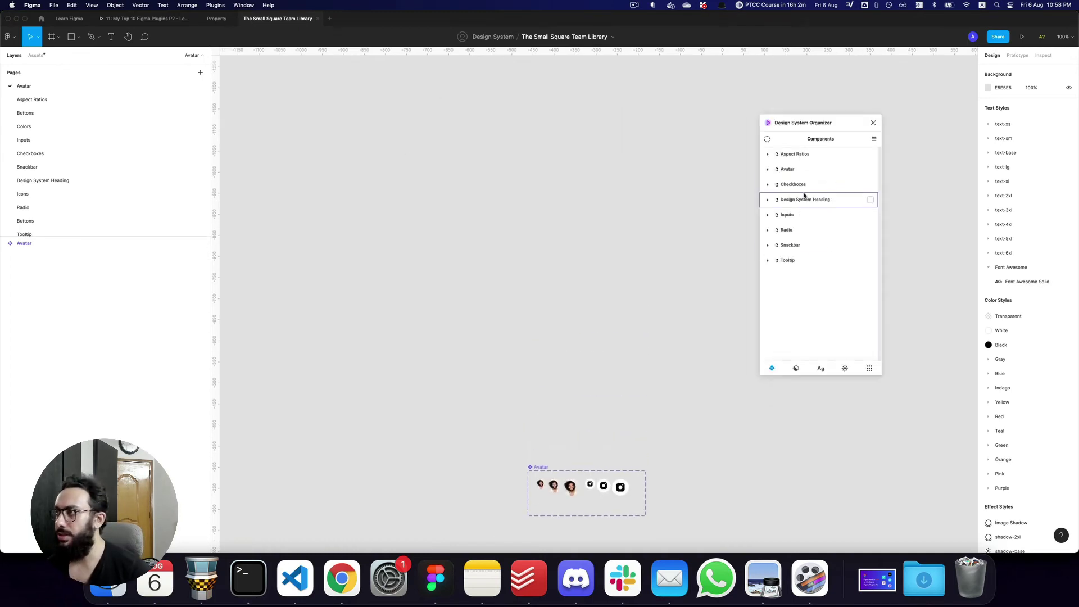
View the library's colour and text styles in Design System Organizer, then expand and select the text-xs group
click(796, 368)
click(820, 368)
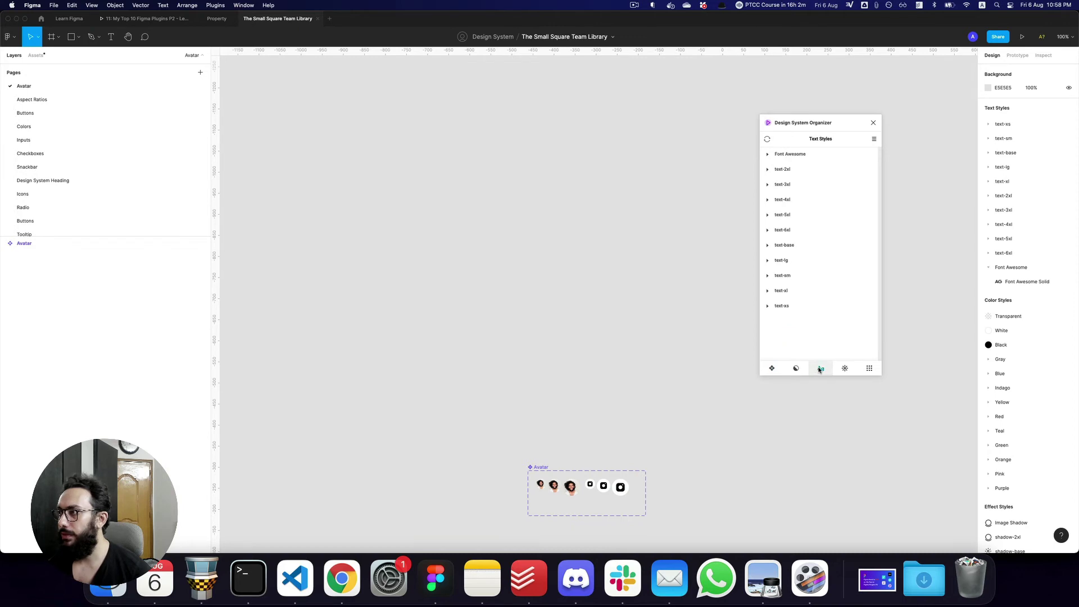
click(768, 306)
scroll(834, 303, down, 1)
click(787, 278)
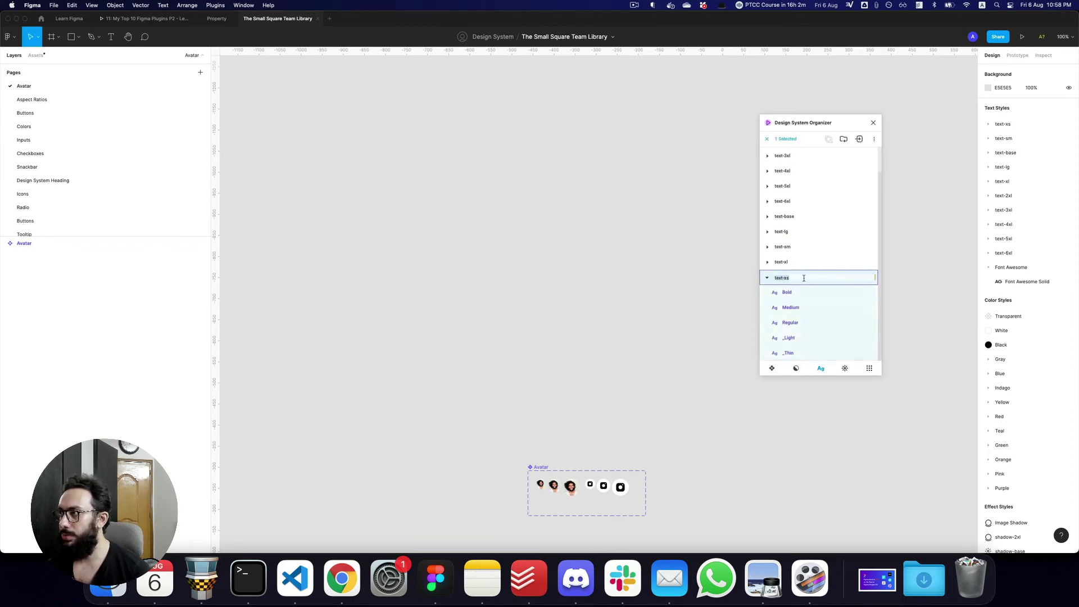
key(Escape)
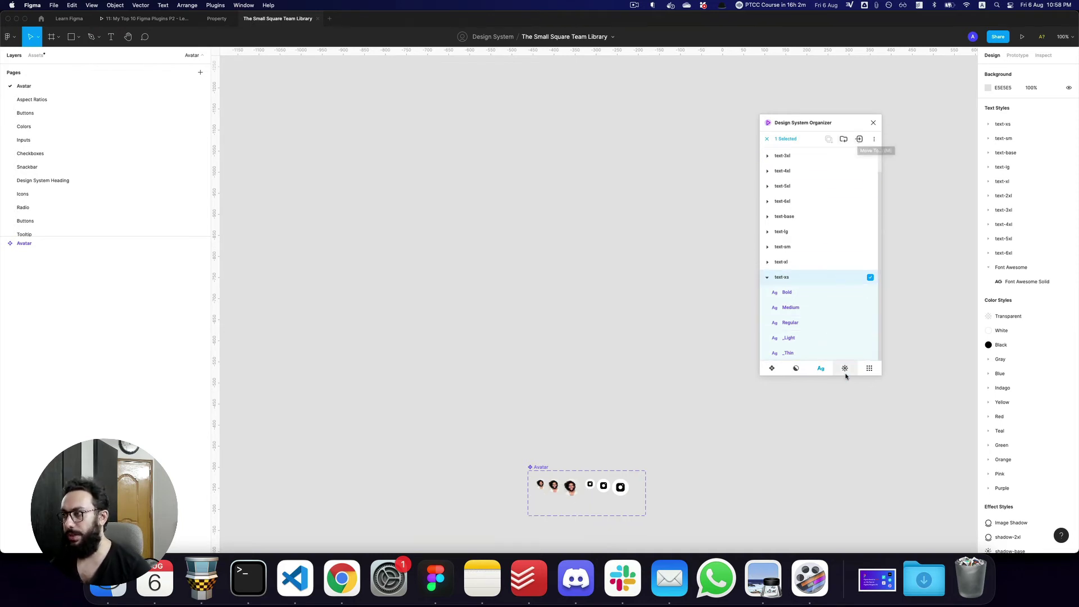
View the effect and grid styles in Design System Organizer, and close the plugin and the team library file
click(844, 368)
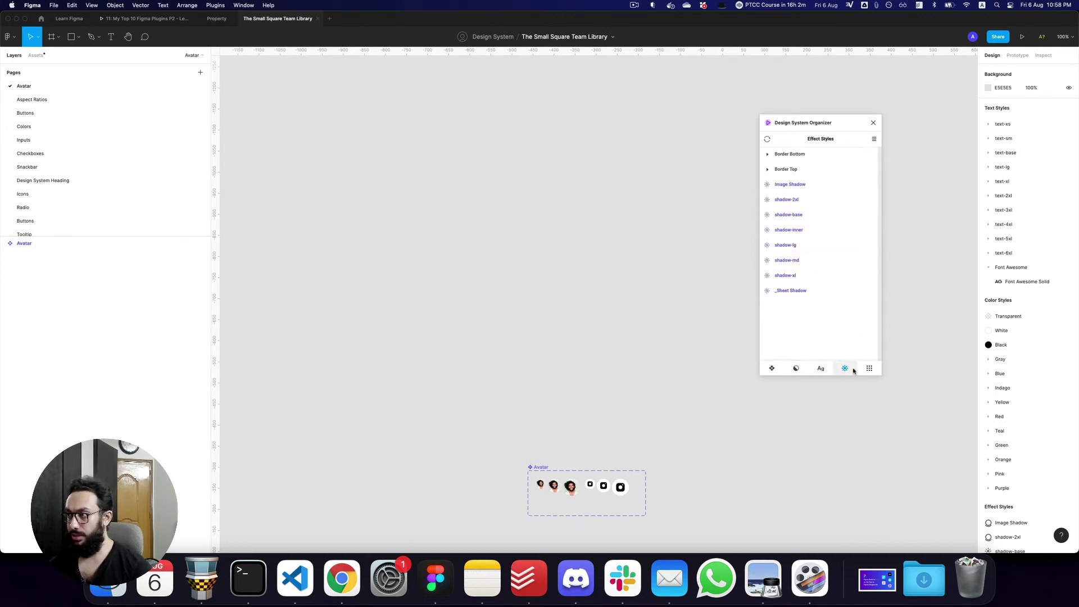
click(869, 369)
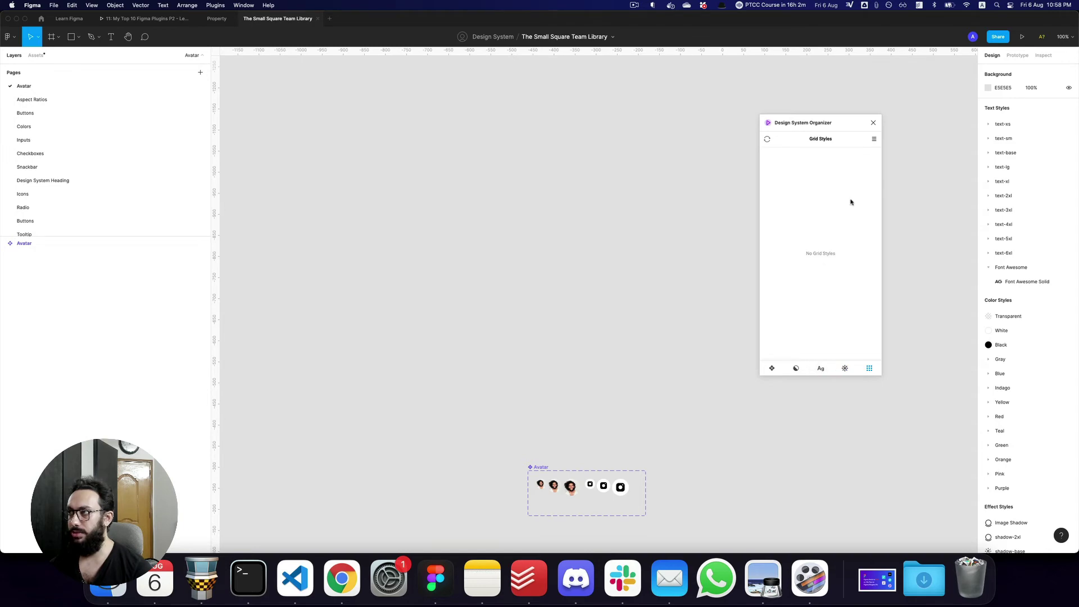
click(873, 123)
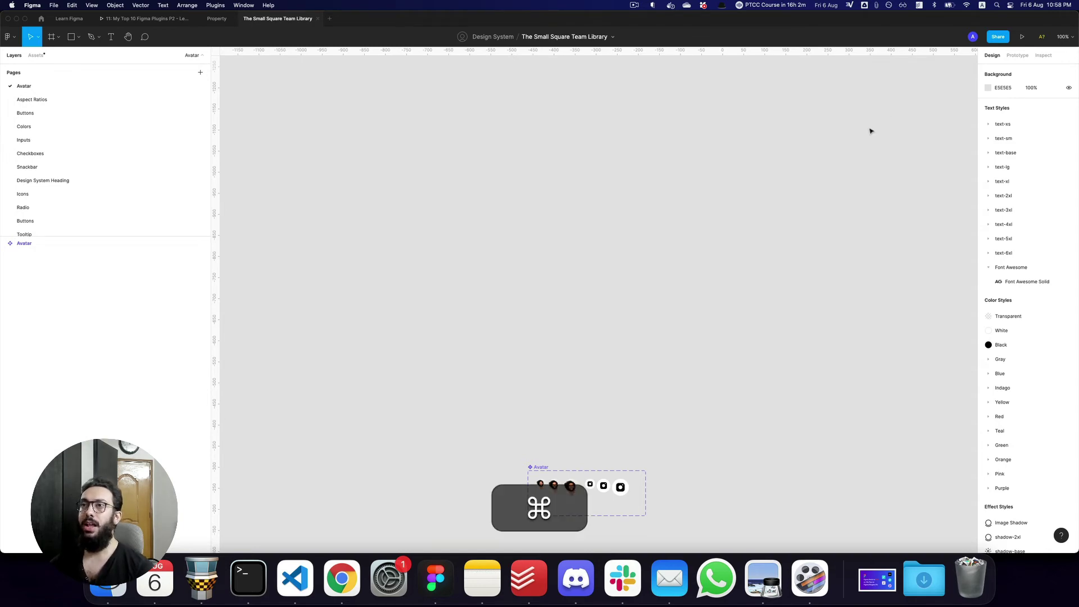
key(super+w)
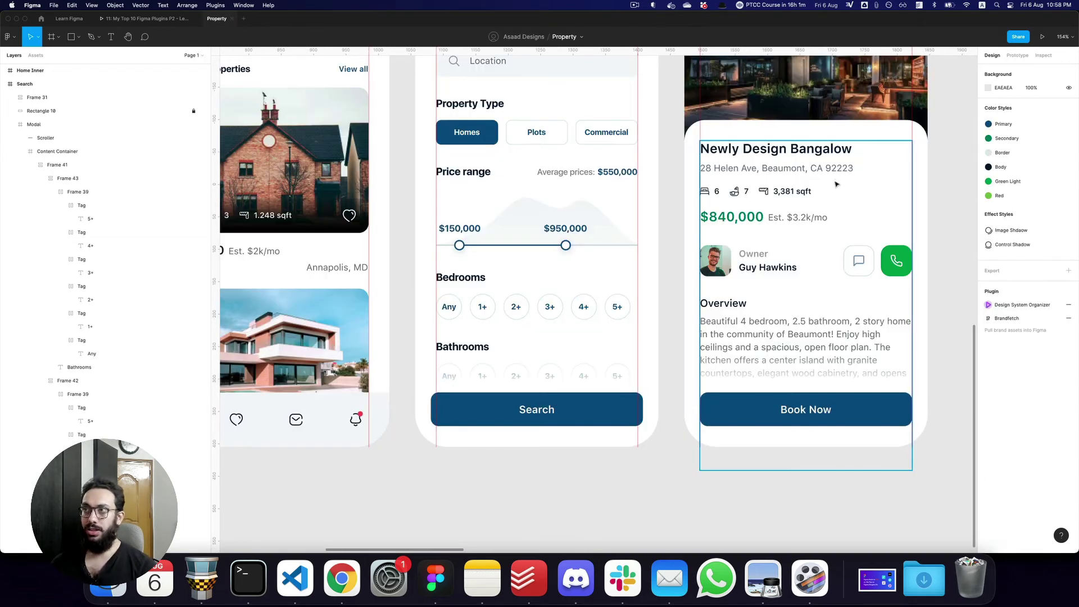
Select the first House Block instance under Popular Properties for Sale in the Property file's Home frame
alt+click(748, 194)
drag(295, 62, 436, 169)
click(436, 169)
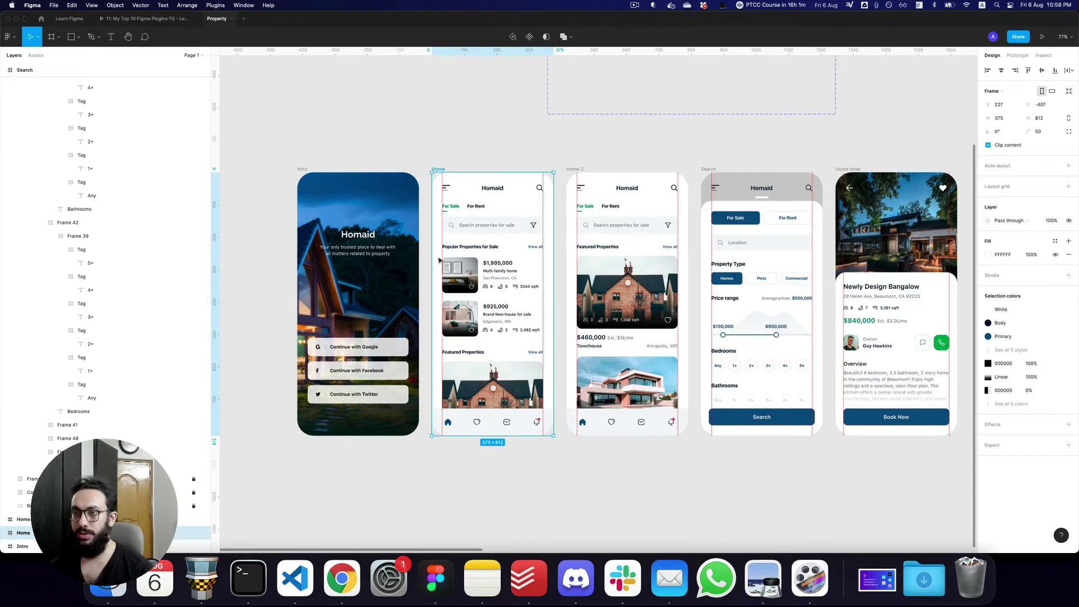
super+click(478, 284)
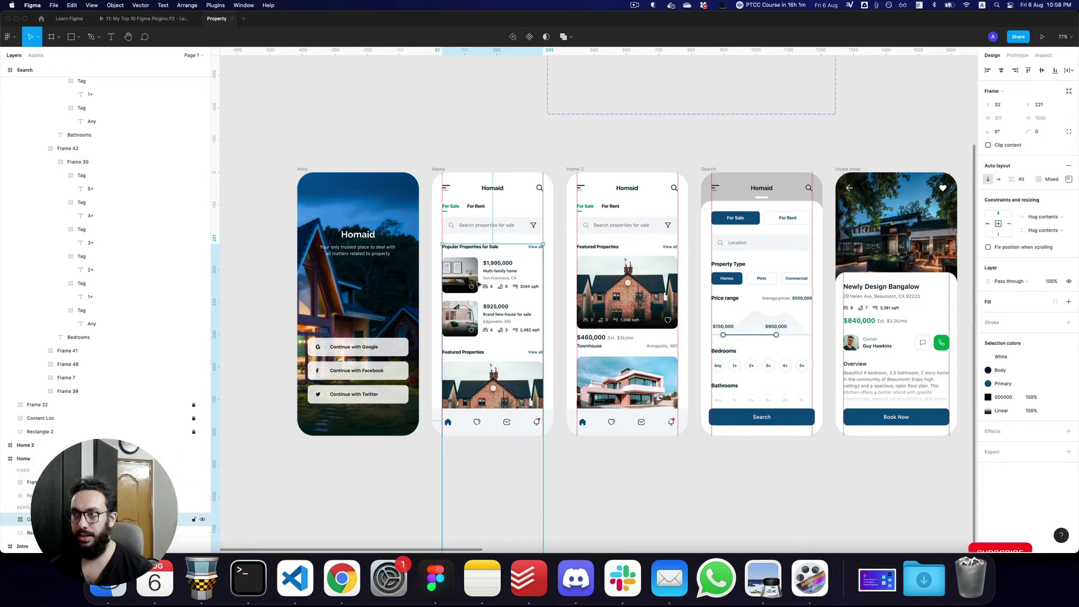
click(488, 276)
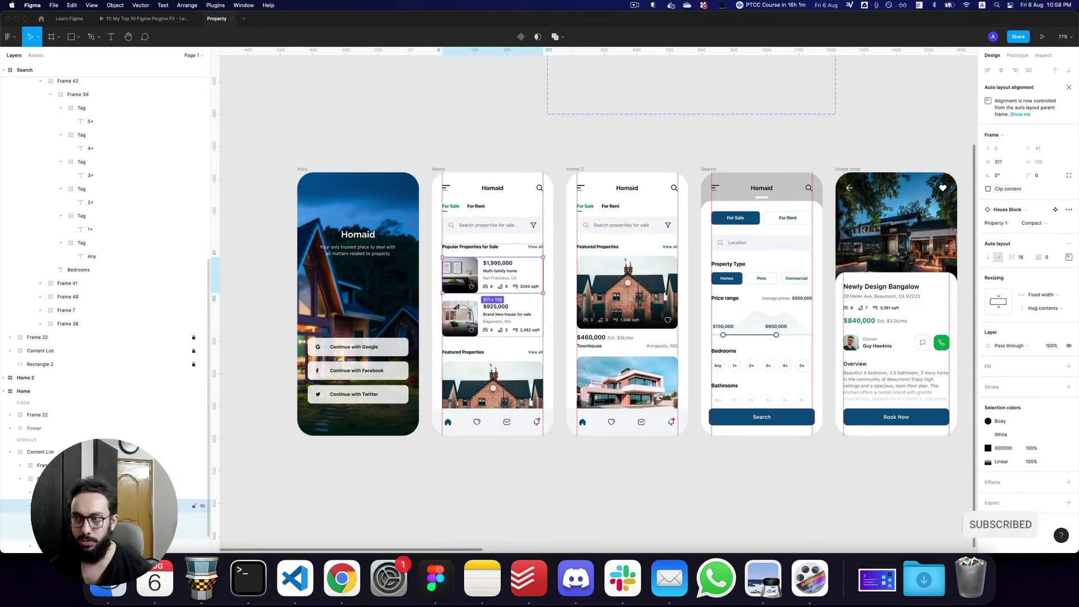
right_click(500, 270)
key(z)
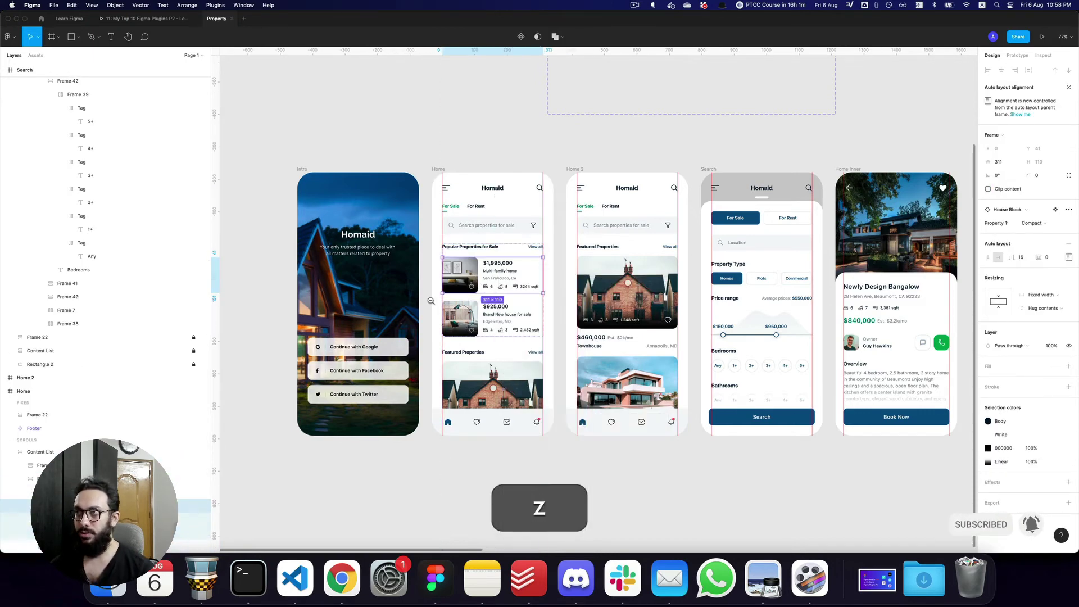
scroll(430, 300, down, 5)
key(z)
scroll(465, 251, up, 5)
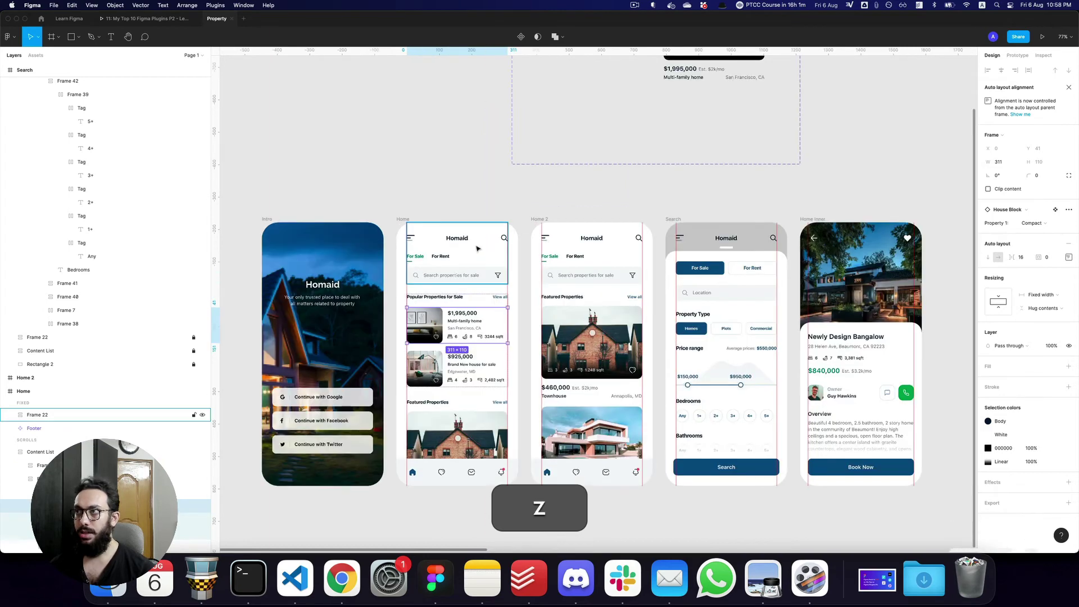
Select the whole Home frame in the Property file and copy it
scroll(506, 225, up, 3)
key(space)
drag(521, 295, 530, 217)
click(529, 217)
click(414, 238)
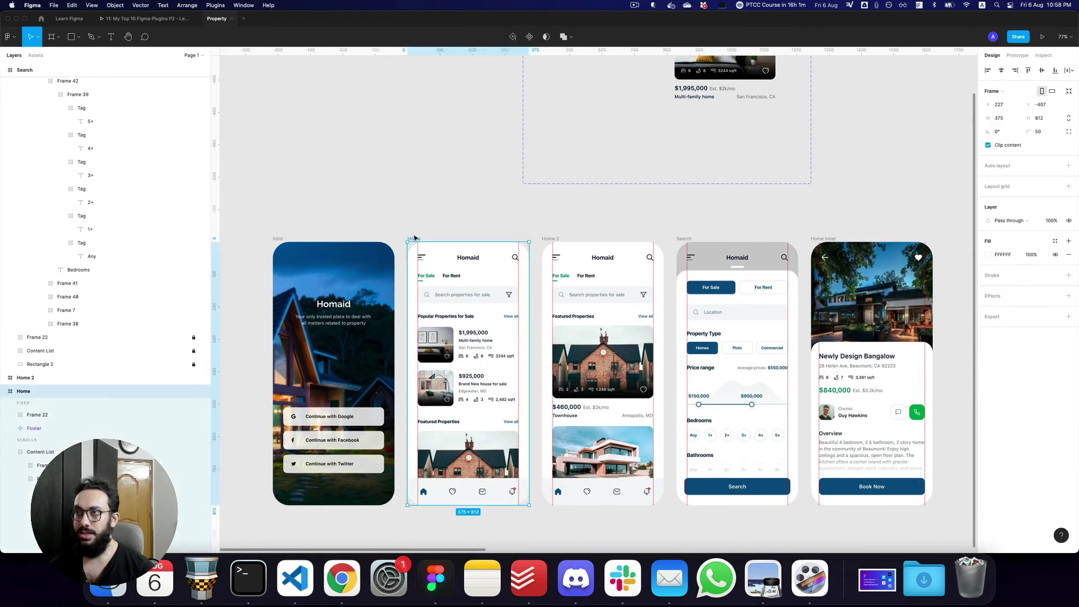
key(super+c)
Switch to the Learn Figma file, close Design System Organizer and paste the Home frame beside the 01: Basics cover
click(86, 21)
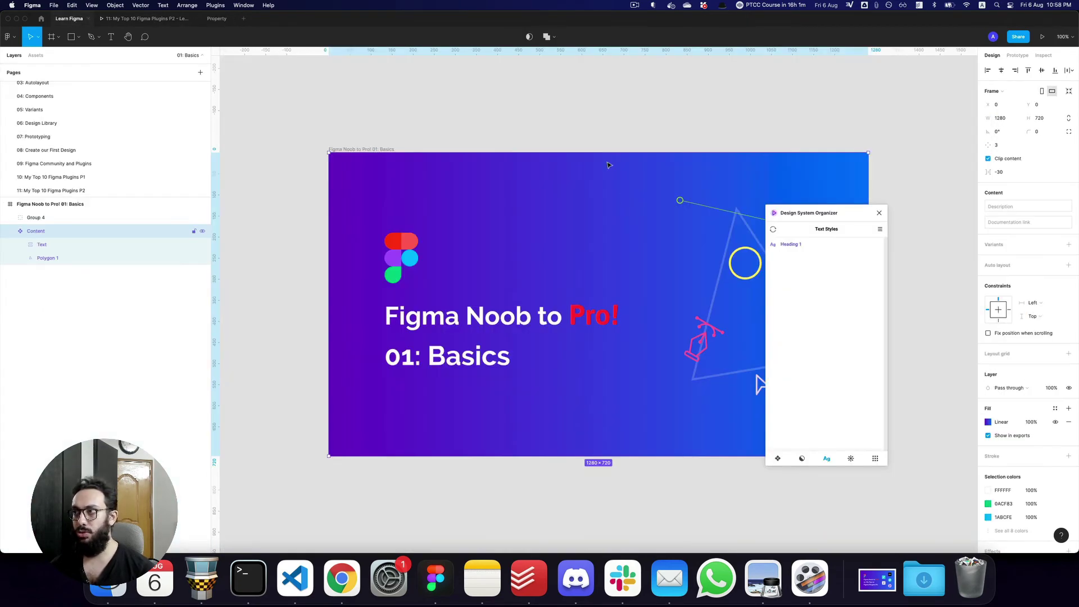
click(879, 212)
scroll(824, 210, right, 10)
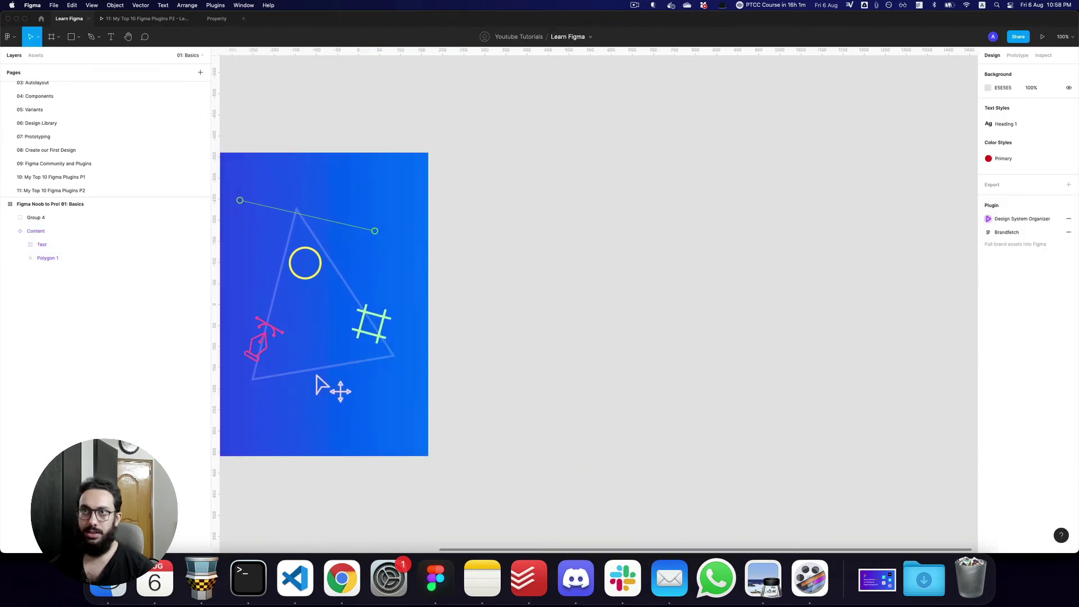
key(super+v)
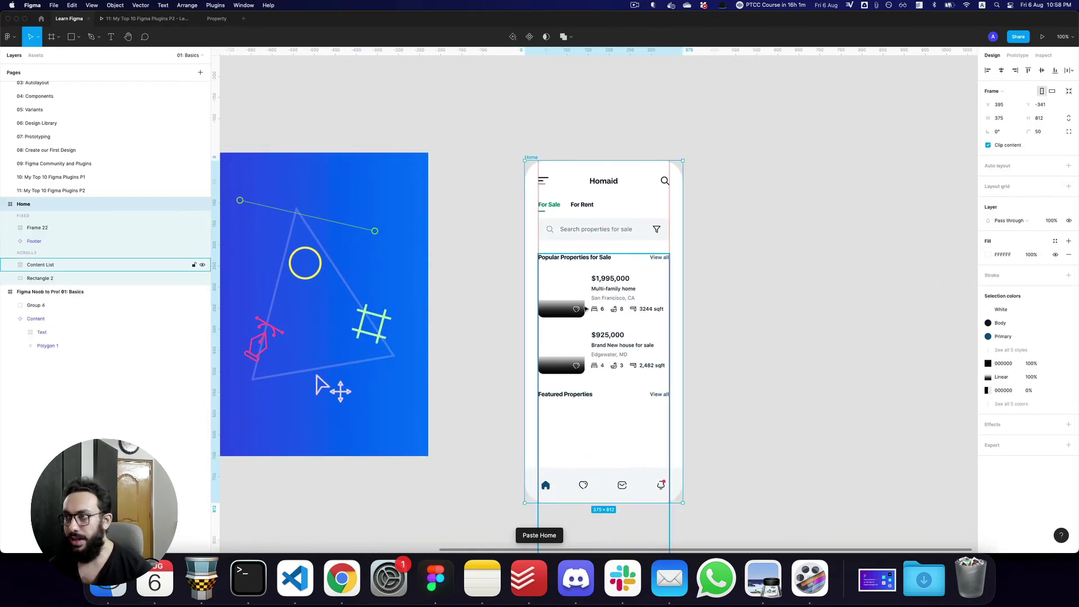
Inspect the pasted Home frame's listing image, featured properties block and For Rent tab, and reselect the whole frame
double_click(576, 298)
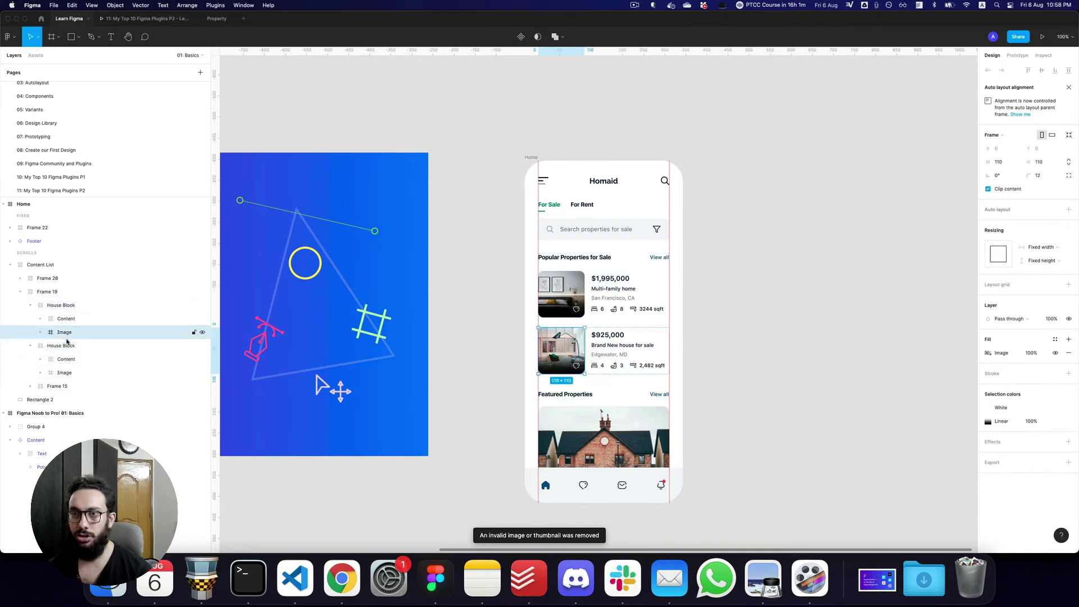
click(629, 416)
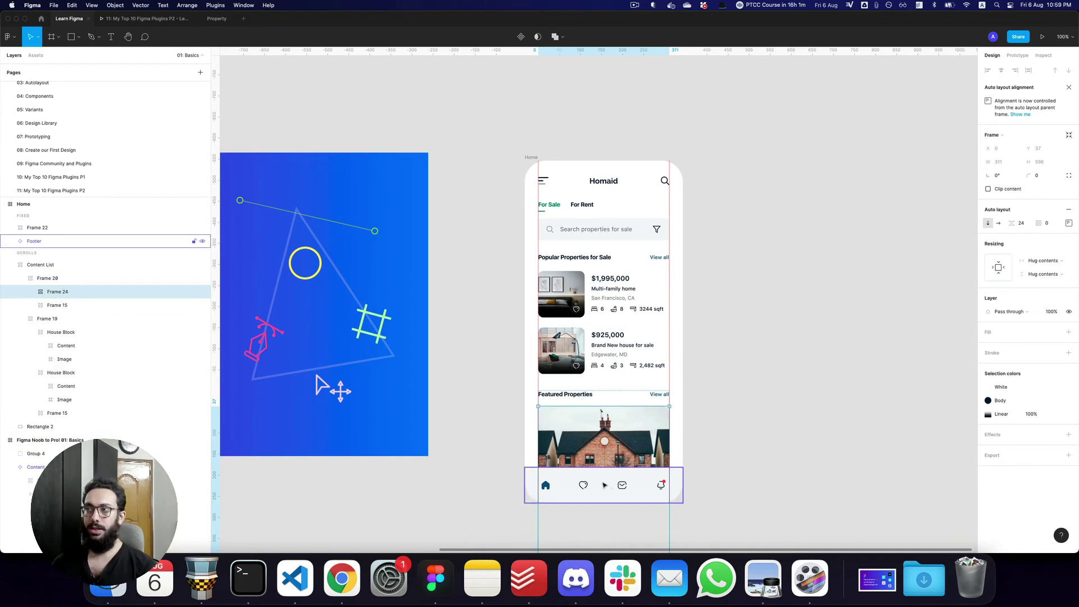
click(531, 158)
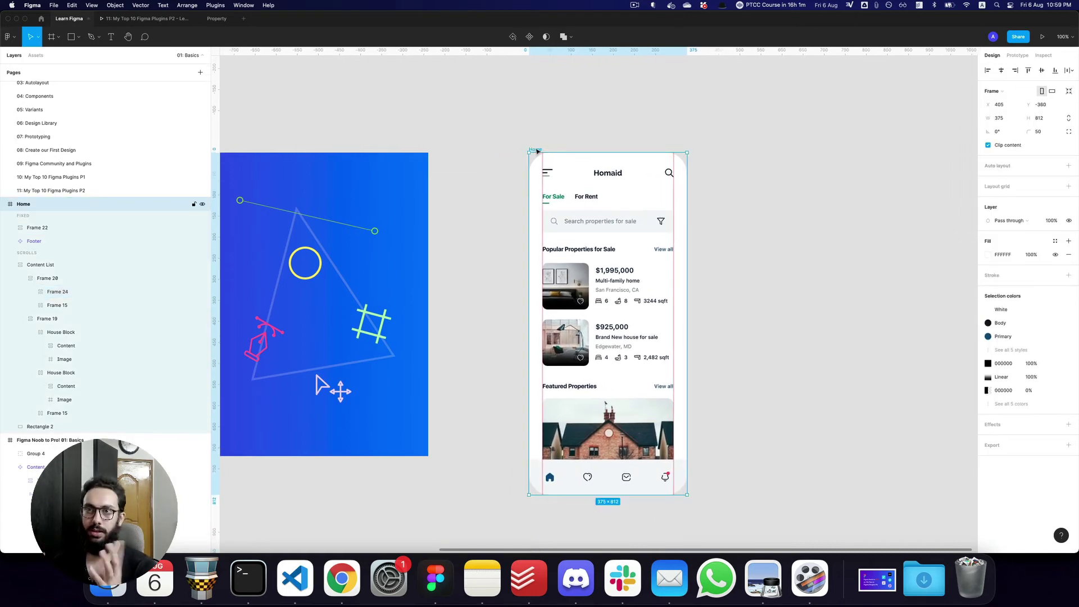
click(584, 198)
double_click(591, 201)
click(591, 200)
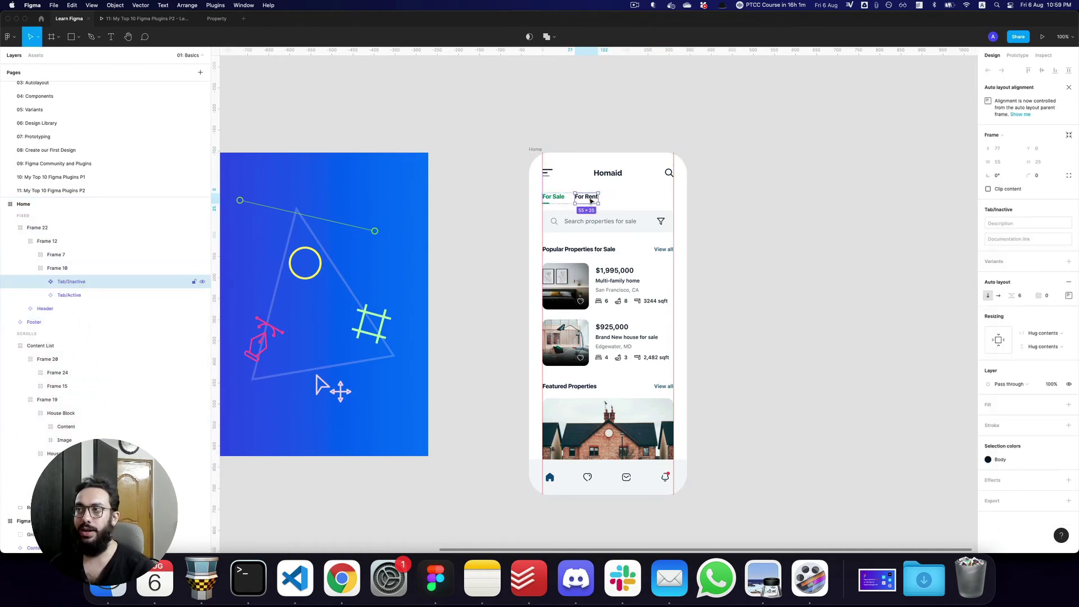
click(547, 150)
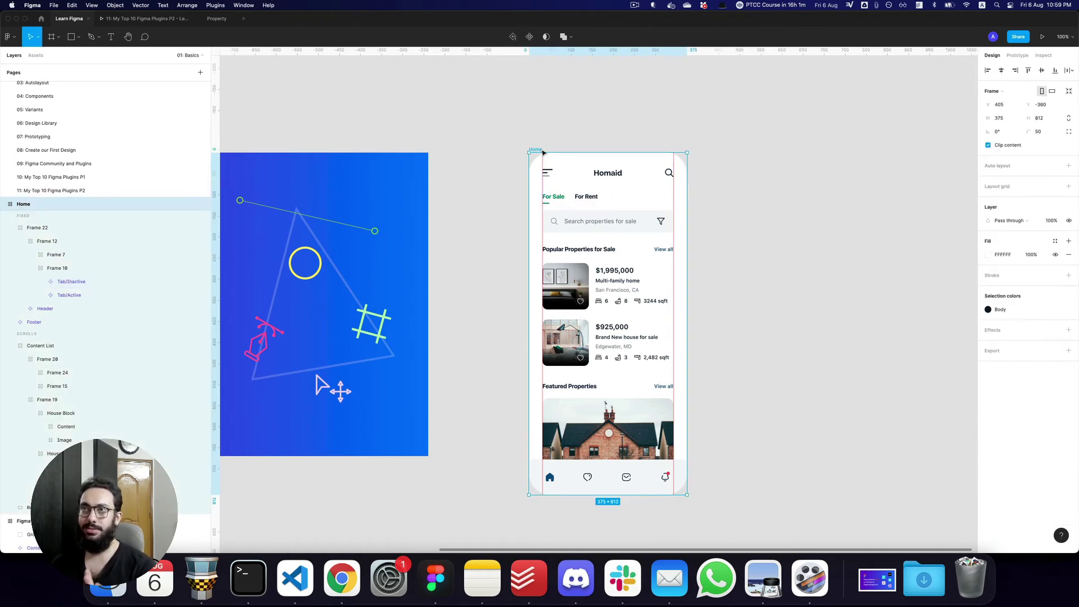
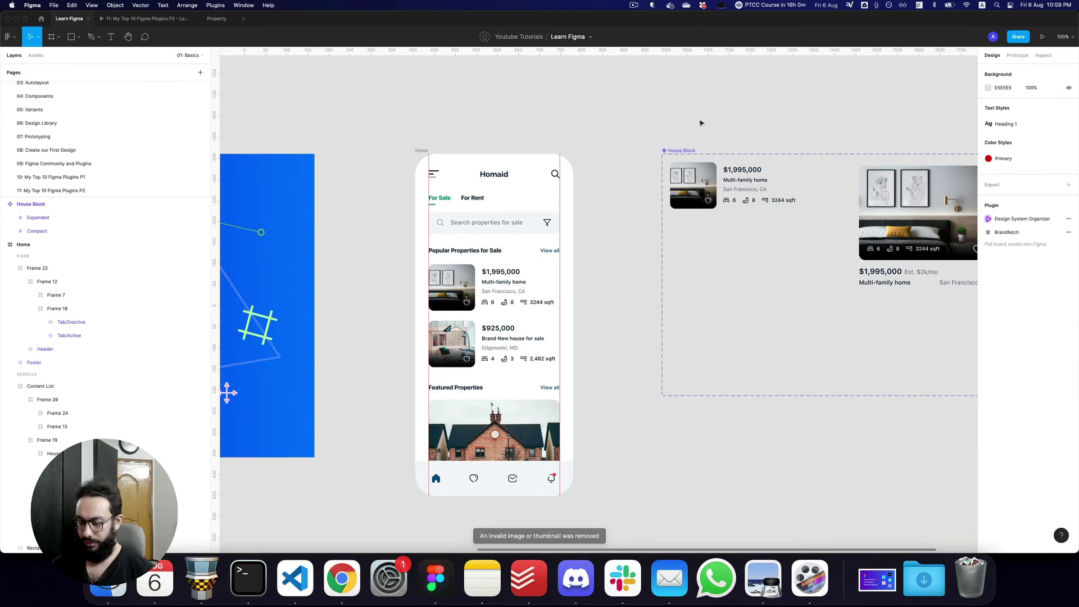
Search the quick actions for "design", run Design System Organizer and move its window clear of the House Block component
text(design)
key(Down)
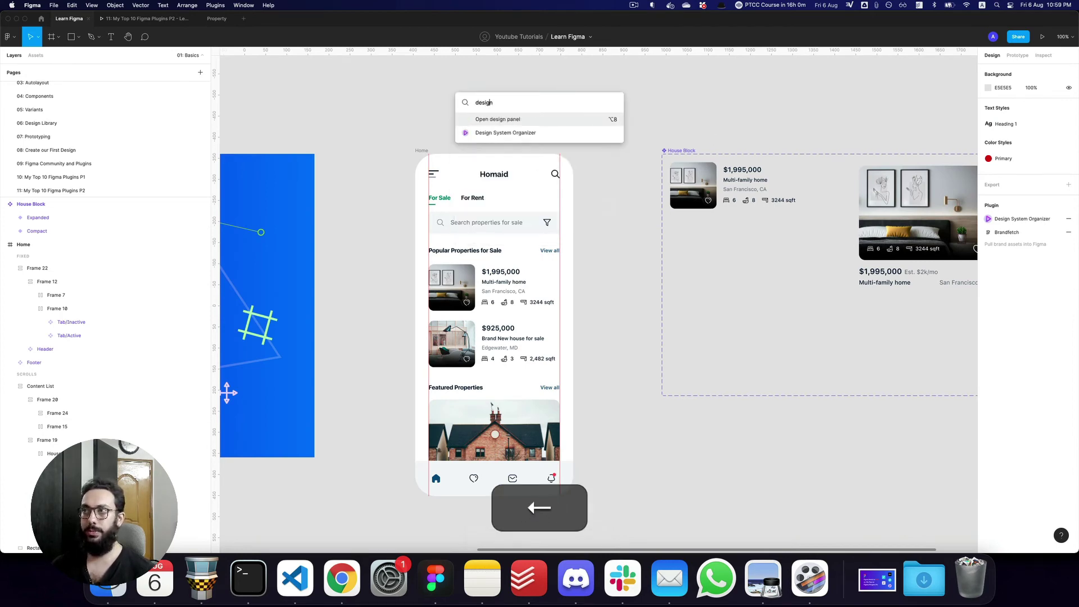
key(Return)
drag(829, 222, 554, 196)
Mark the pasted House Block component set as the relink target in Design System Organizer
click(668, 152)
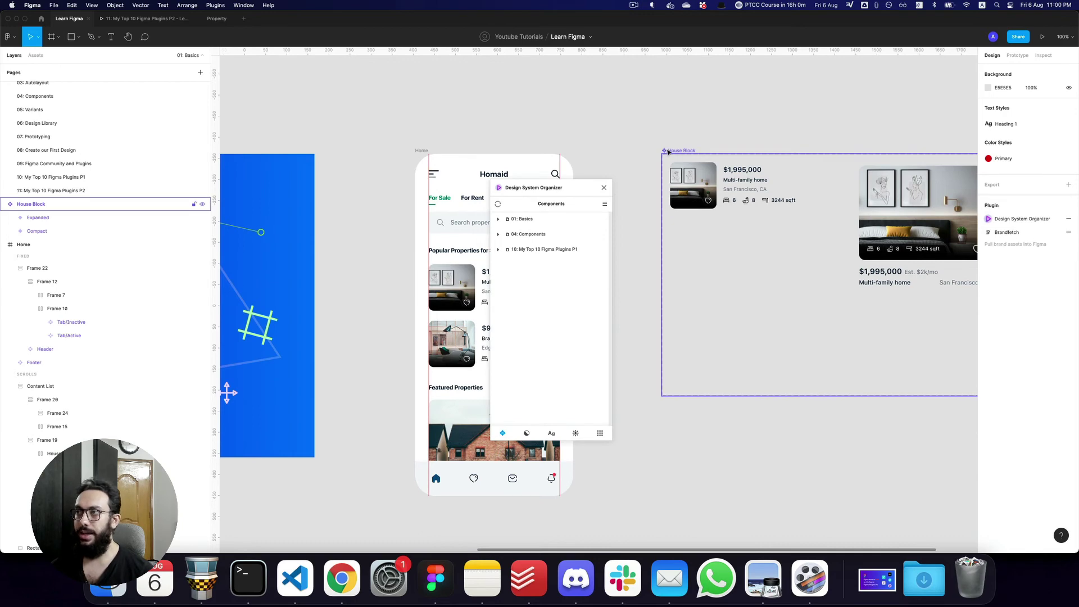
click(605, 203)
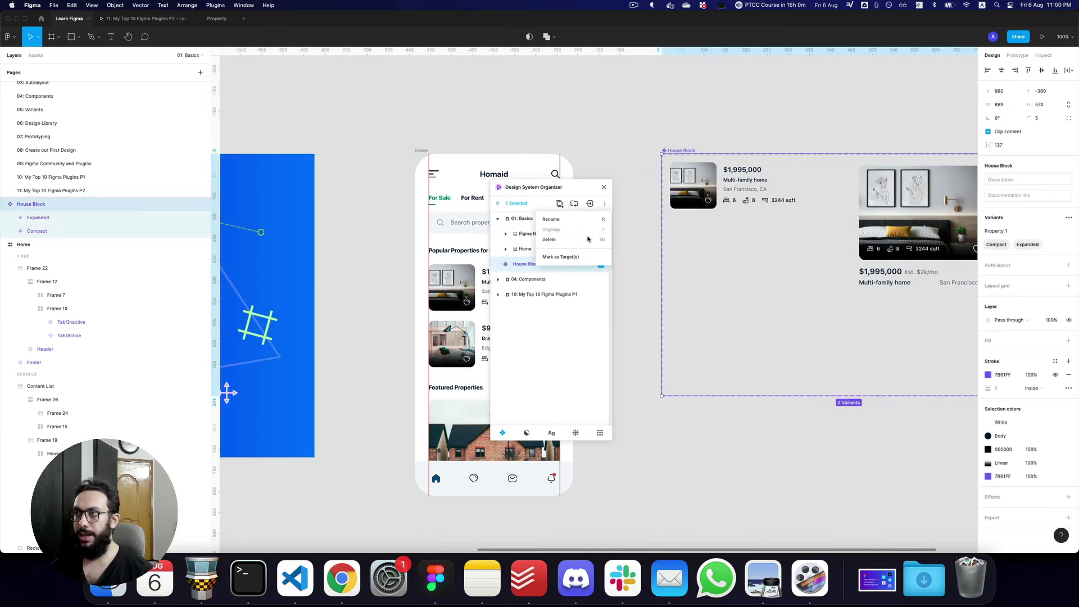
click(578, 257)
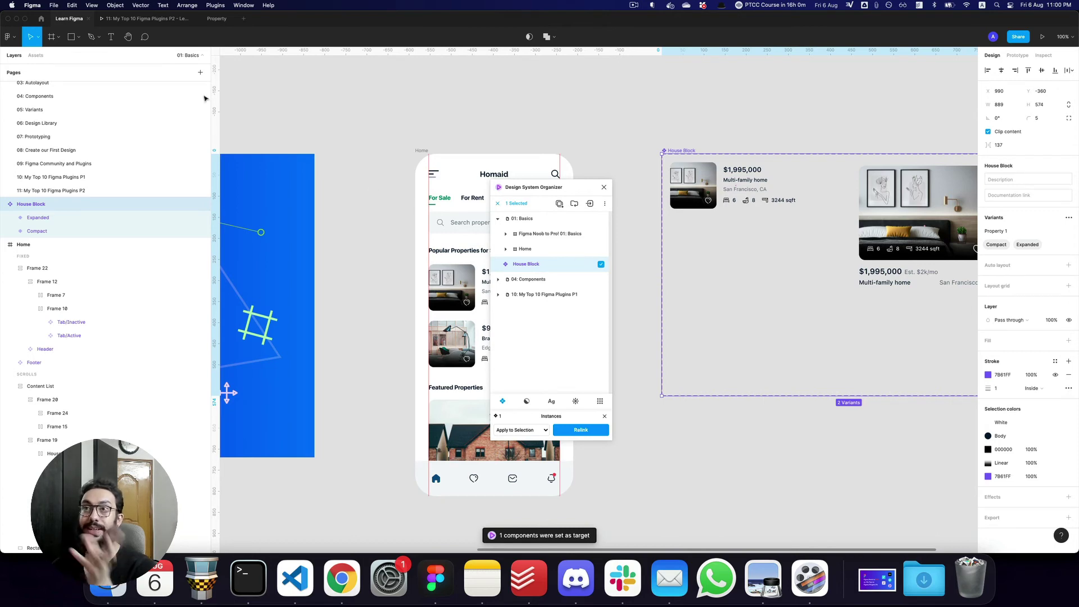
Close the Figma plugins presentation tab and run Design System Organizer in the Property file
click(155, 25)
click(196, 18)
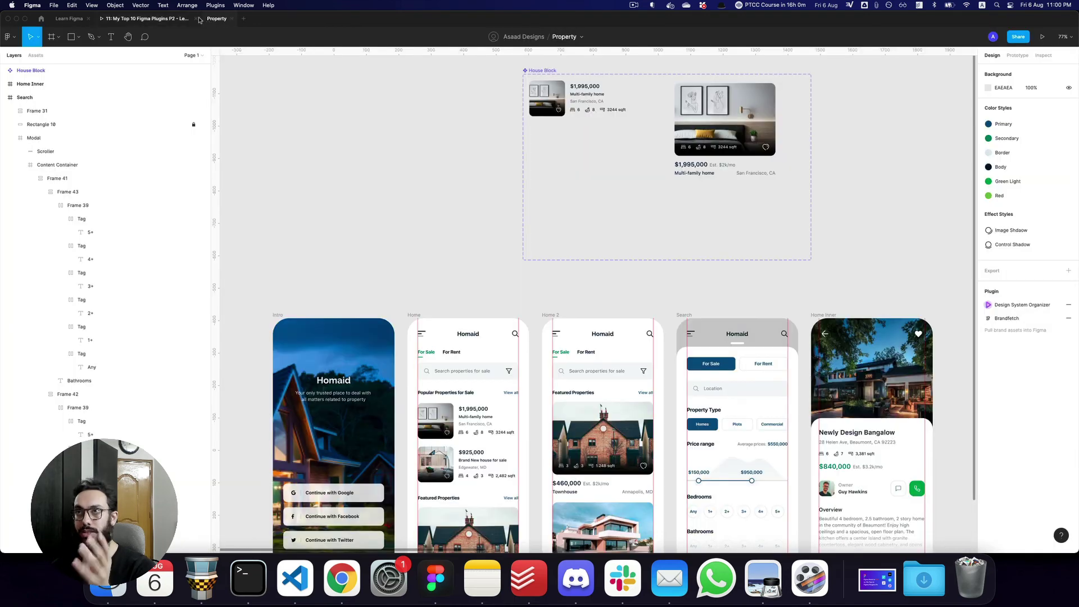
key(super+p)
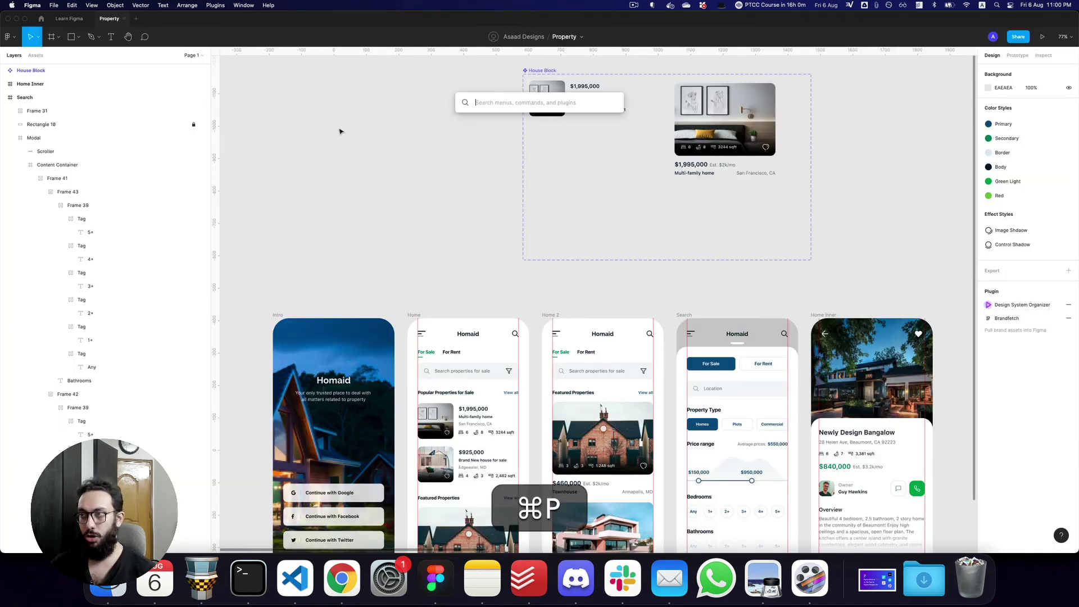
text(design)
key(Down)
key(Return)
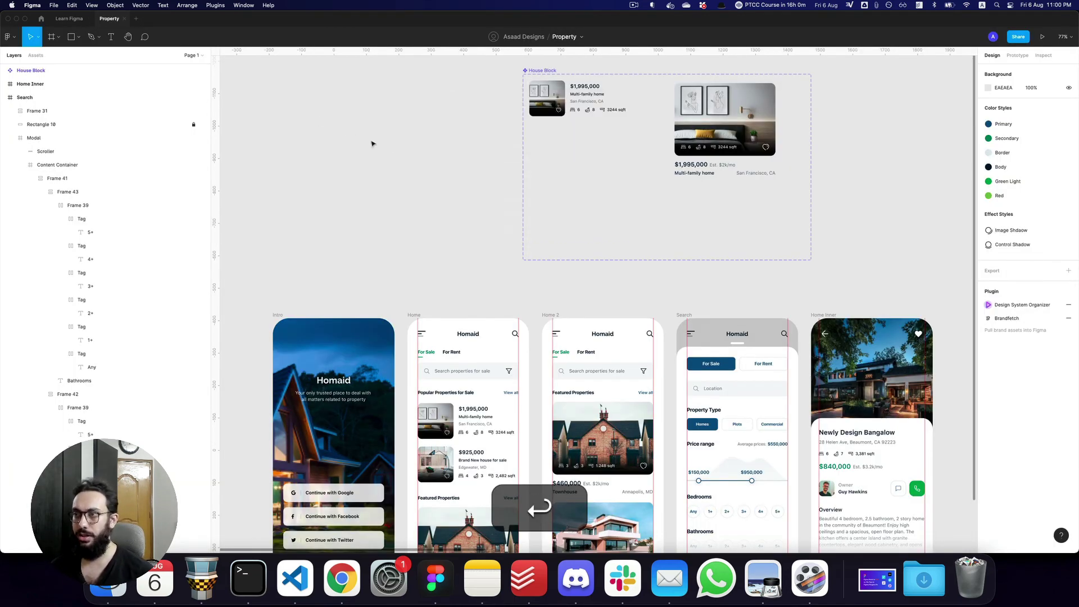
Select the first listing under Popular Properties for Sale in the Home frame and go to its main component
scroll(393, 159, down, 2)
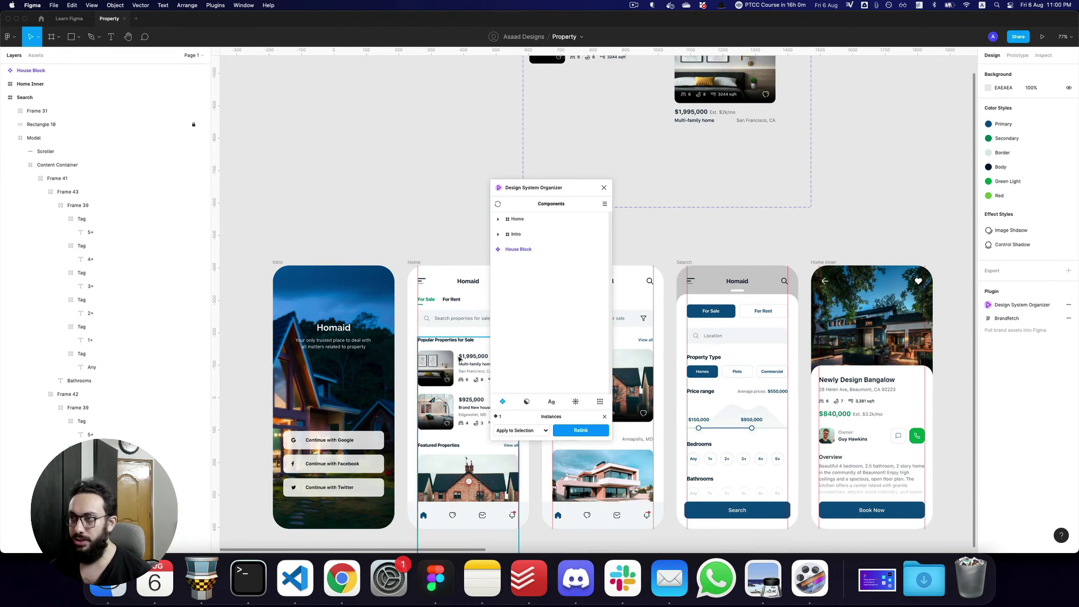
click(461, 359)
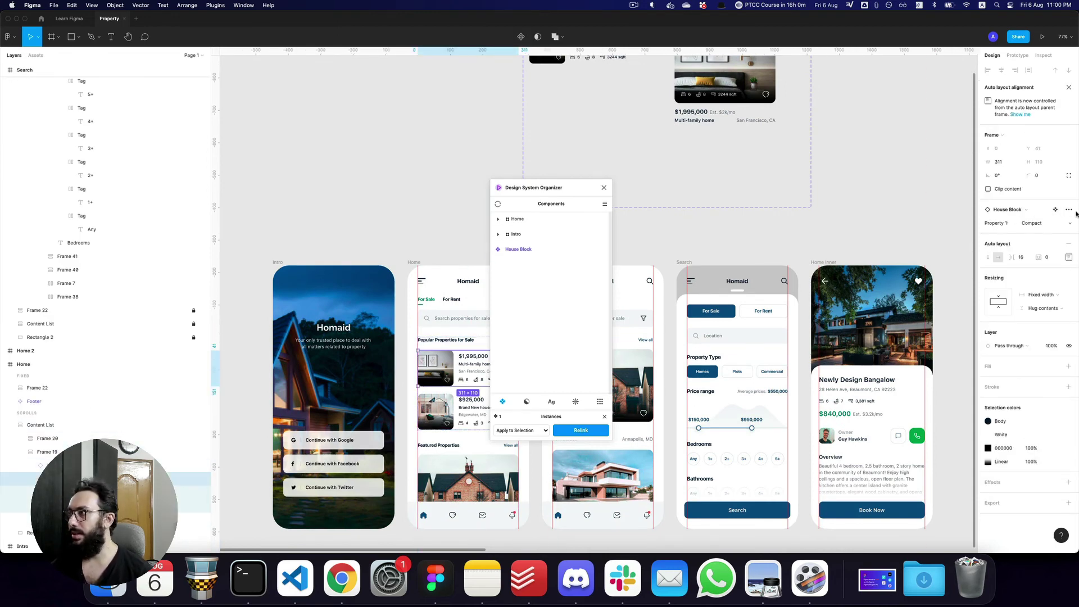
click(1056, 210)
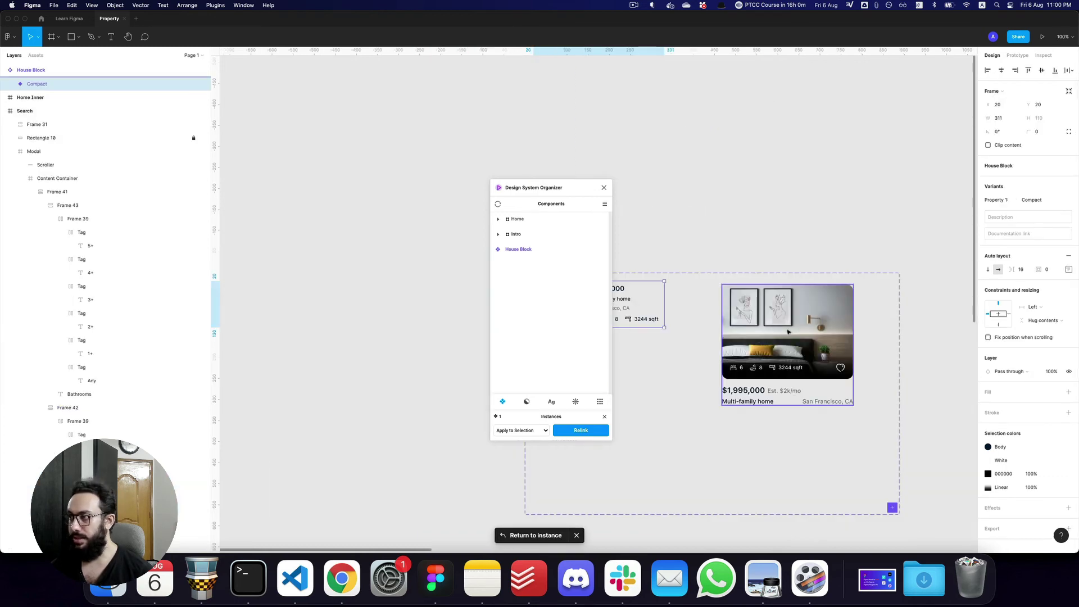
Move the Design System Organizer window aside and set the instance relink scope to Apply to Document
drag(542, 189, 612, 202)
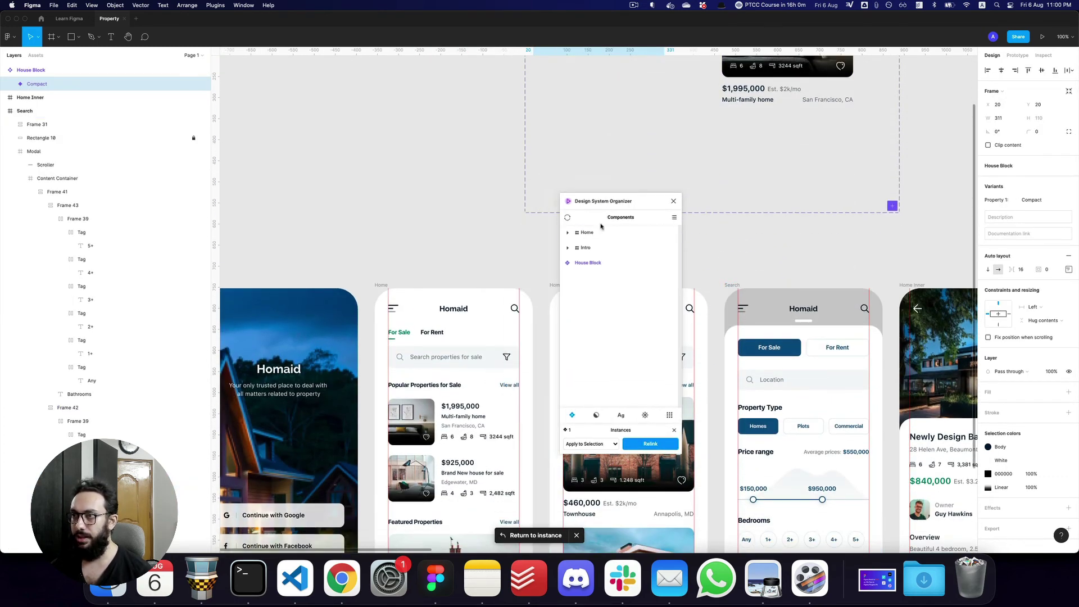
scroll(495, 248, down, 2)
click(590, 444)
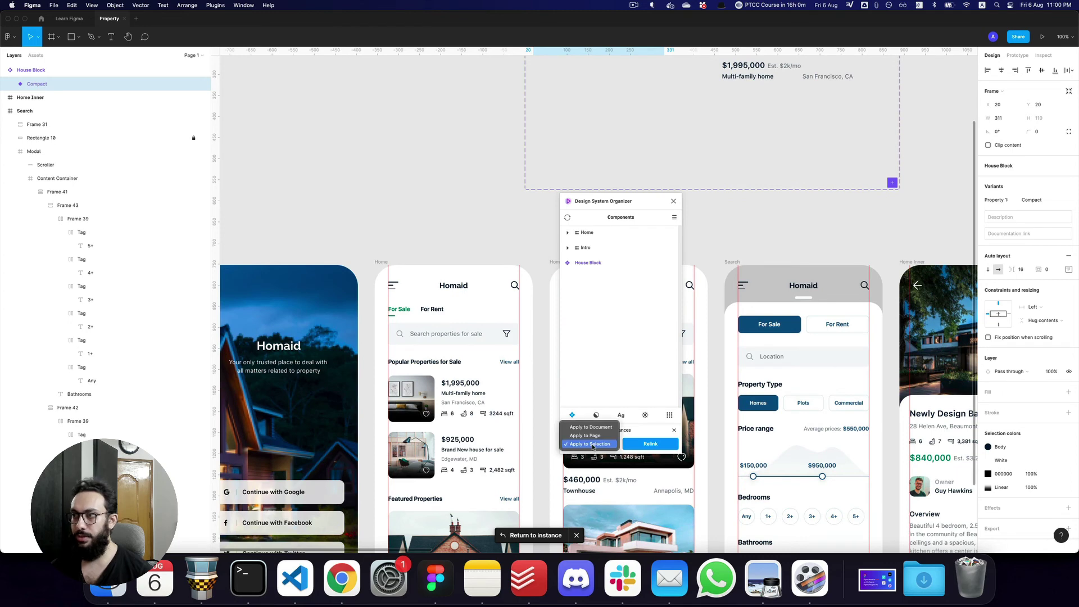
click(598, 429)
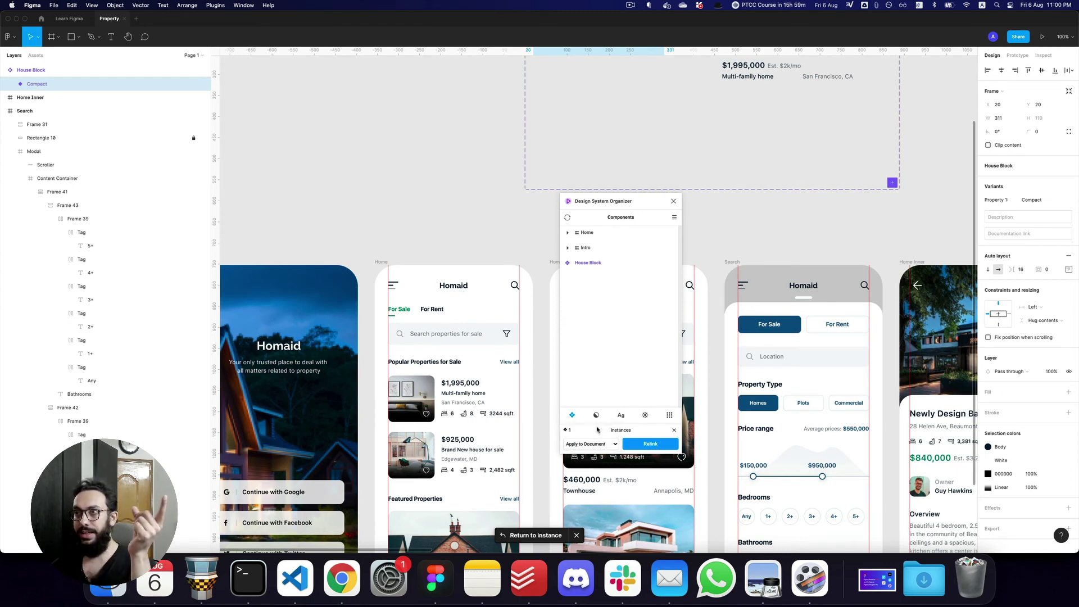
Check the House Block target in the Learn Figma file and try to relink the Property file's instances to it
click(69, 18)
click(710, 203)
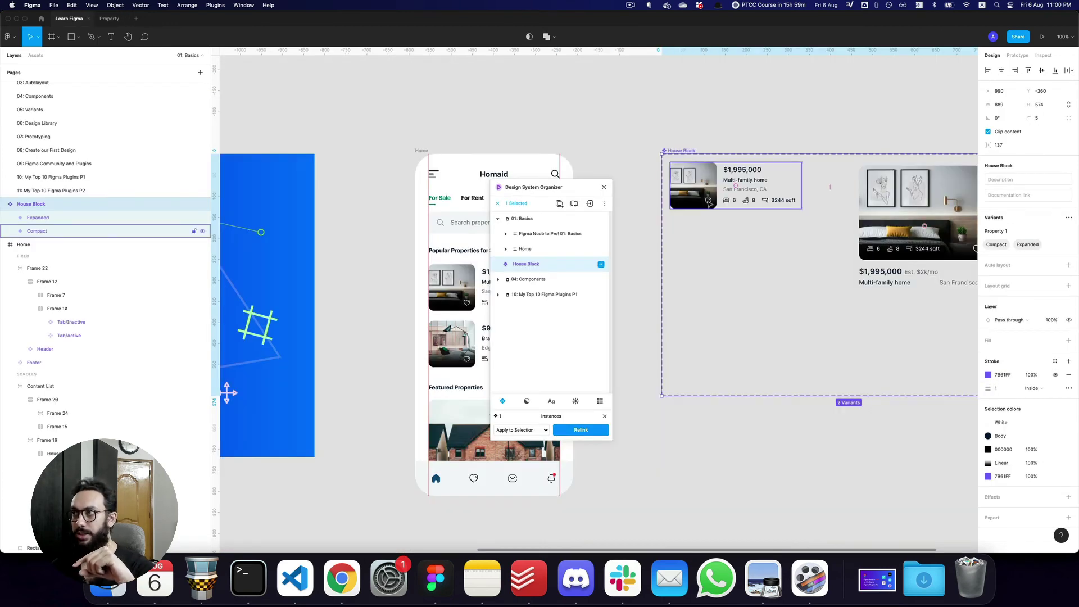
click(109, 18)
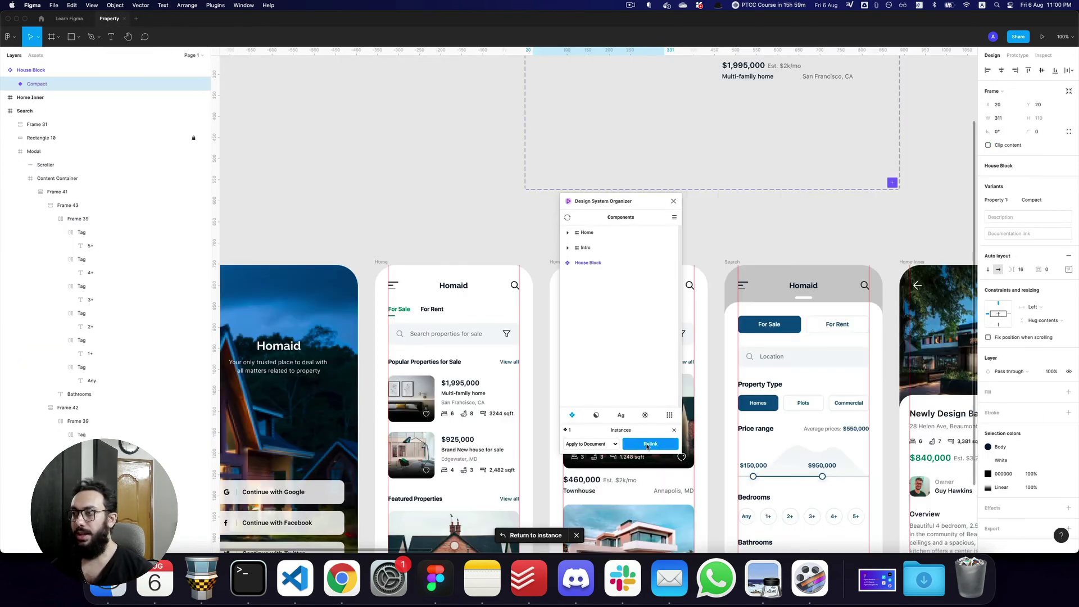
click(410, 239)
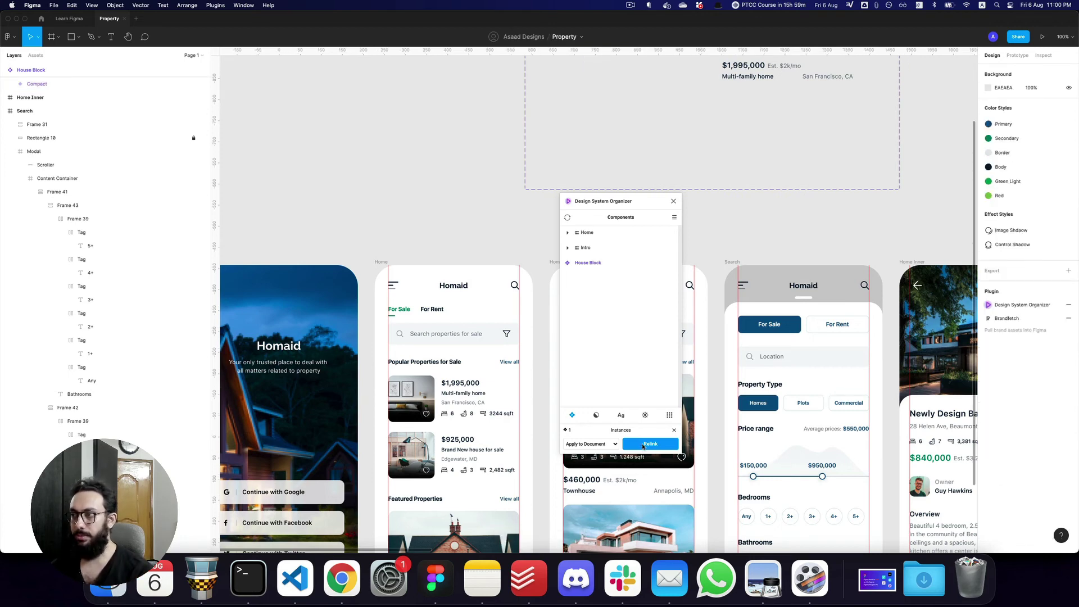
click(641, 444)
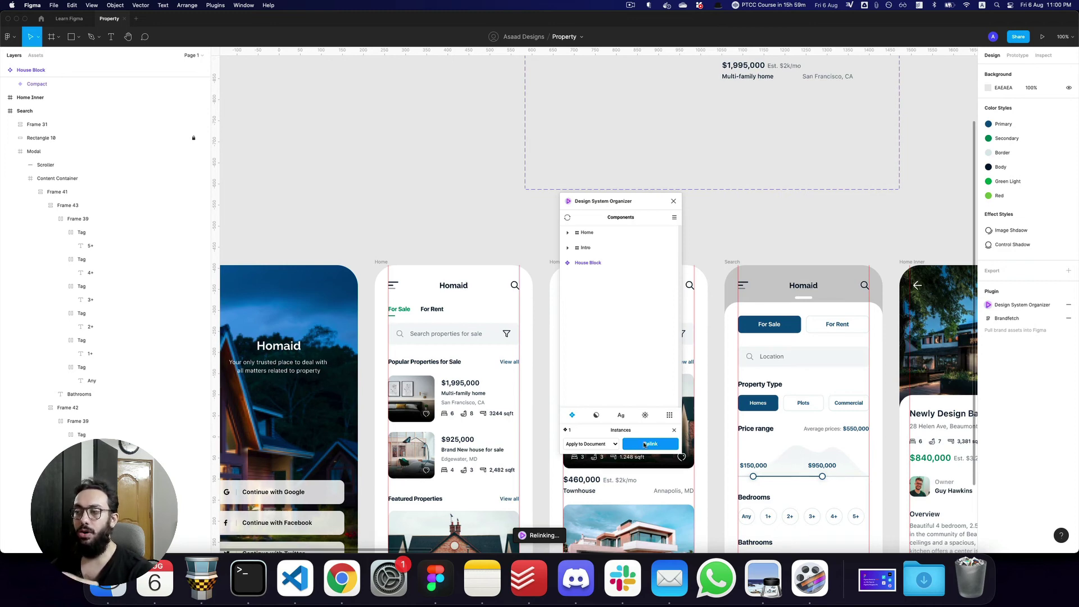
scroll(549, 419, down, 2)
scroll(550, 419, right, 4)
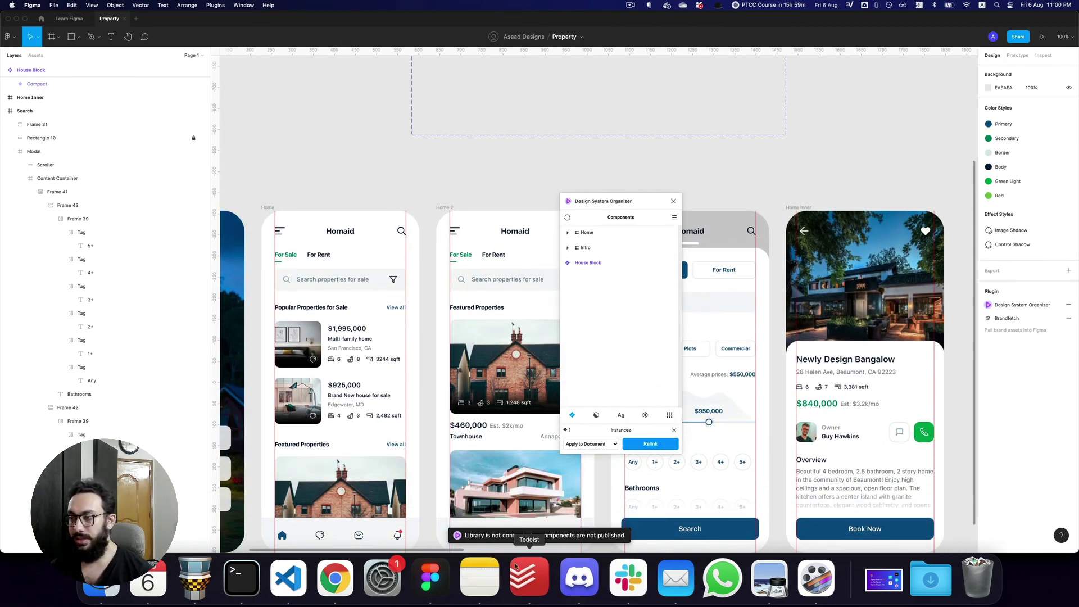
Publish the Learn Figma file's styles and components as a library
click(69, 19)
key(alt+3)
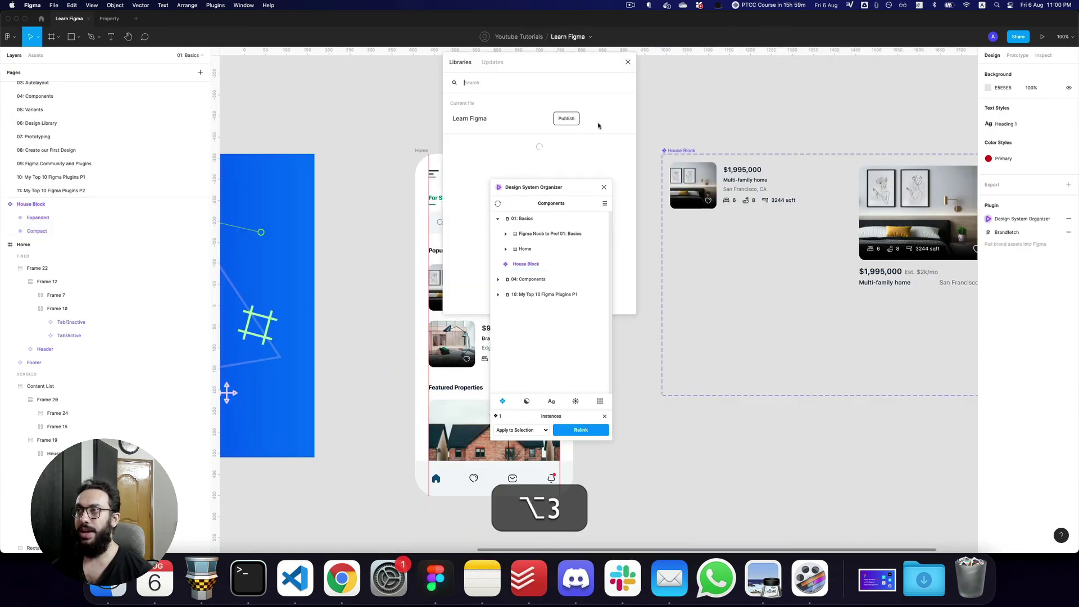
click(566, 120)
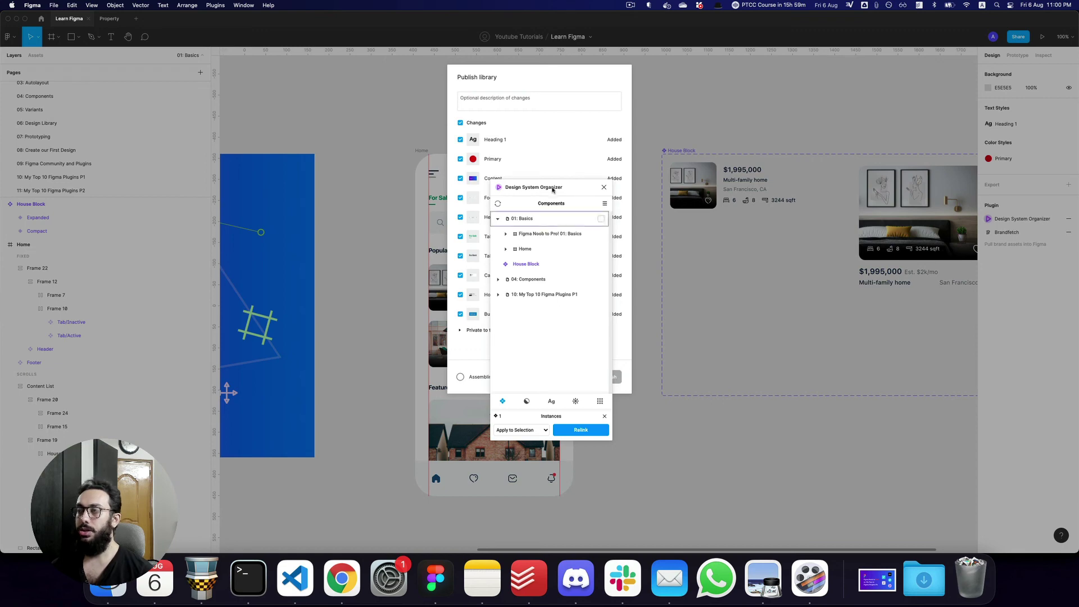
key(Return)
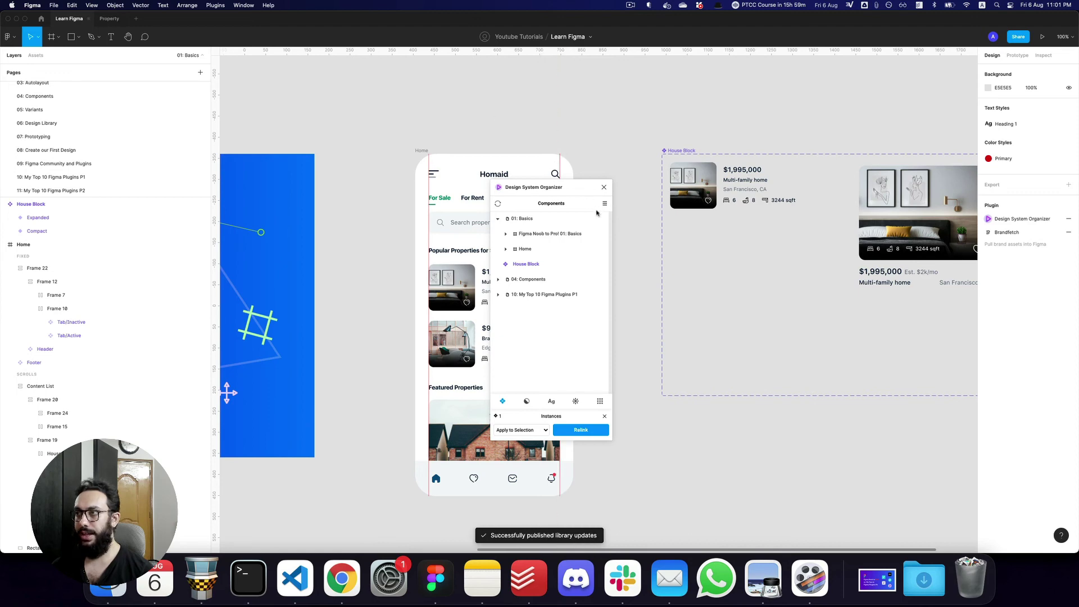
Mark House Block in the Learn Figma file as the target again and relink the instances throughout the Property document
click(553, 263)
right_click(551, 265)
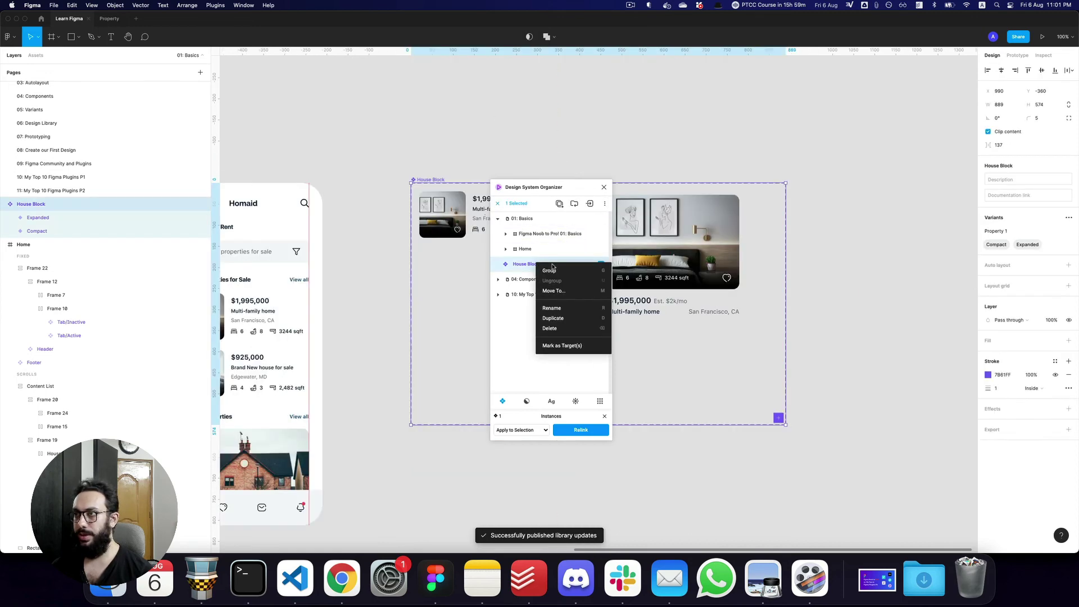
click(567, 345)
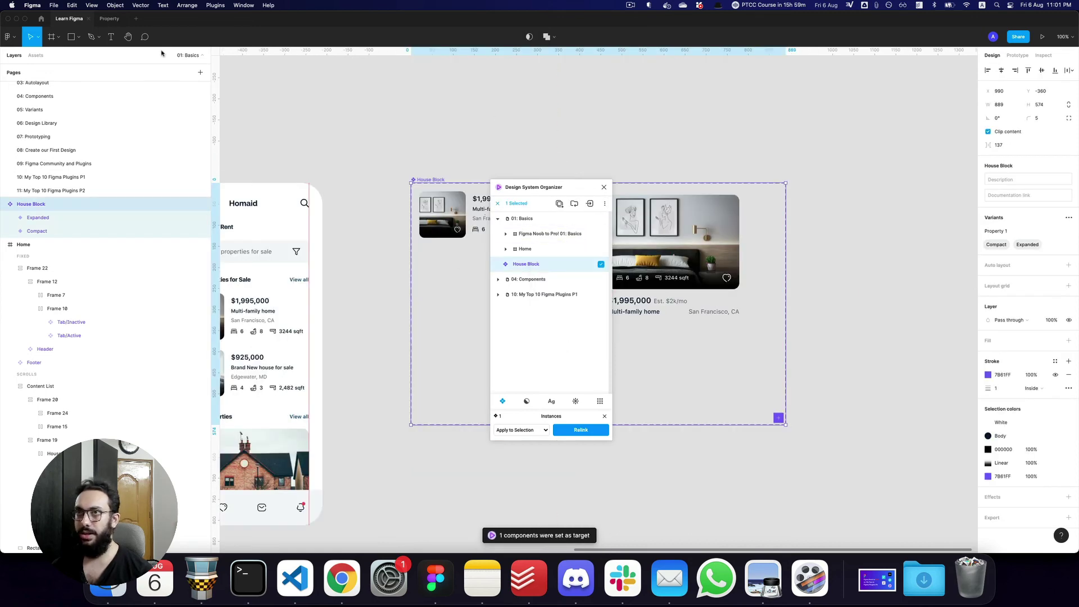
click(103, 21)
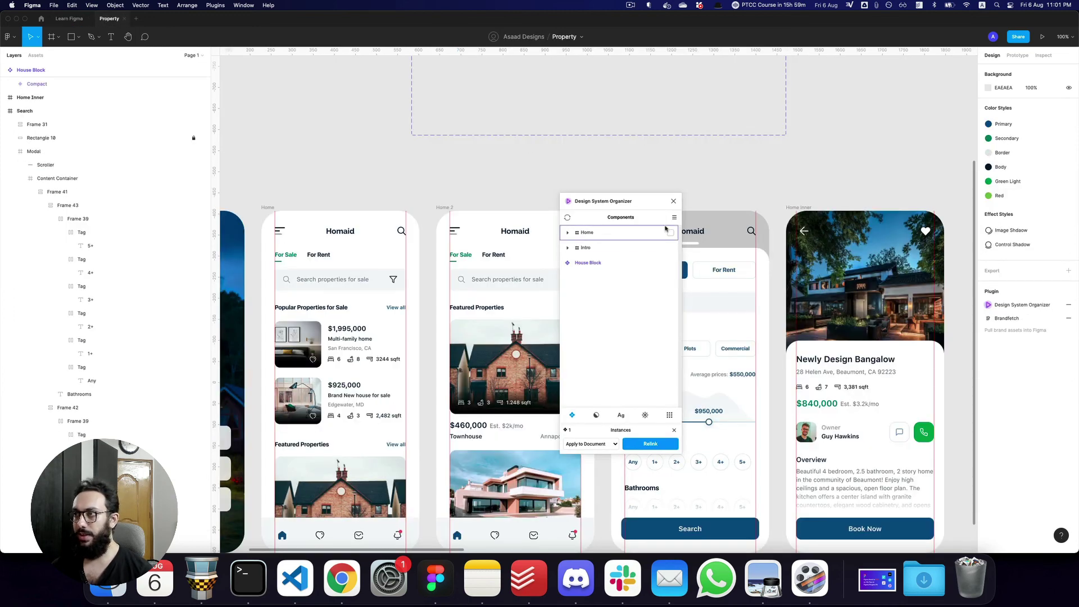
click(651, 444)
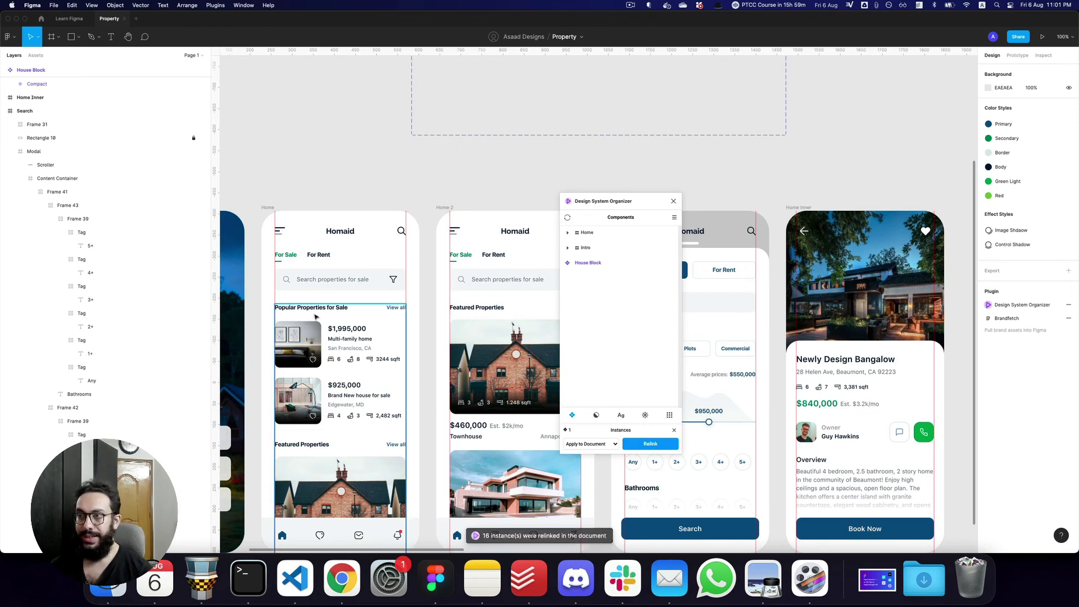
Select the first relinked House Block instance in the Property file's Home frame and go to its main component
click(324, 335)
double_click(324, 336)
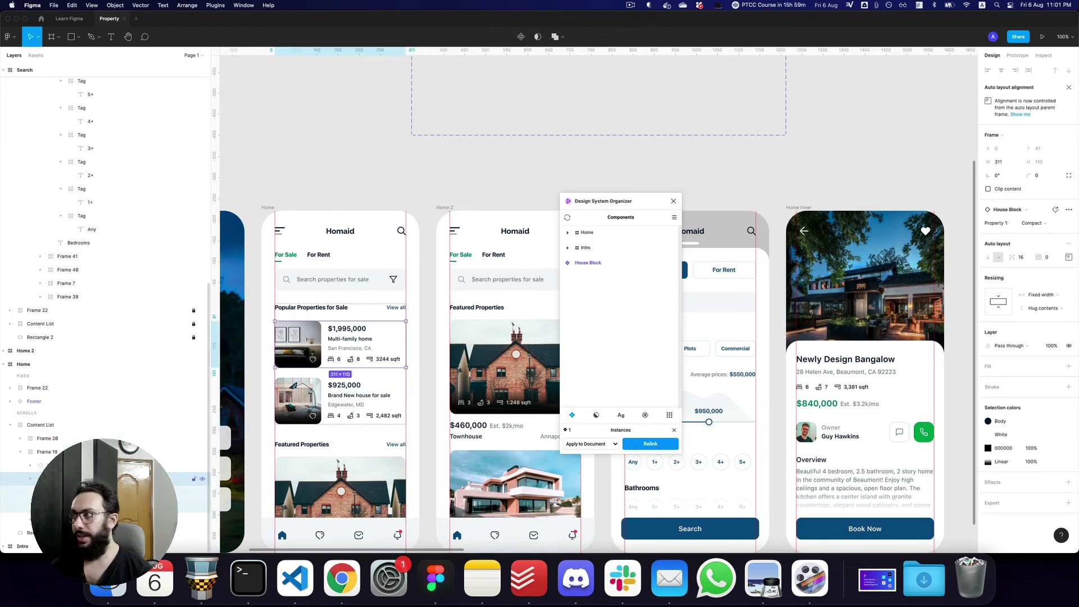
click(1056, 209)
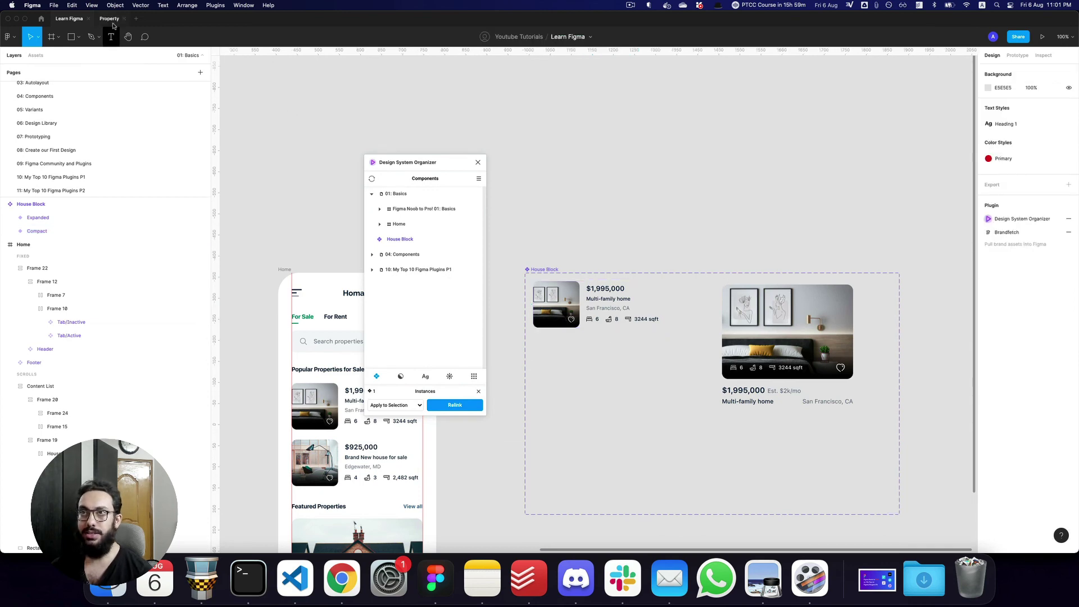
Paste a copy of the Property file's Home frame into empty canvas in Learn Figma and select its first House Block instance
key(ctrl+Tab)
key(ctrl+Tab)
scroll(645, 247, right, 10)
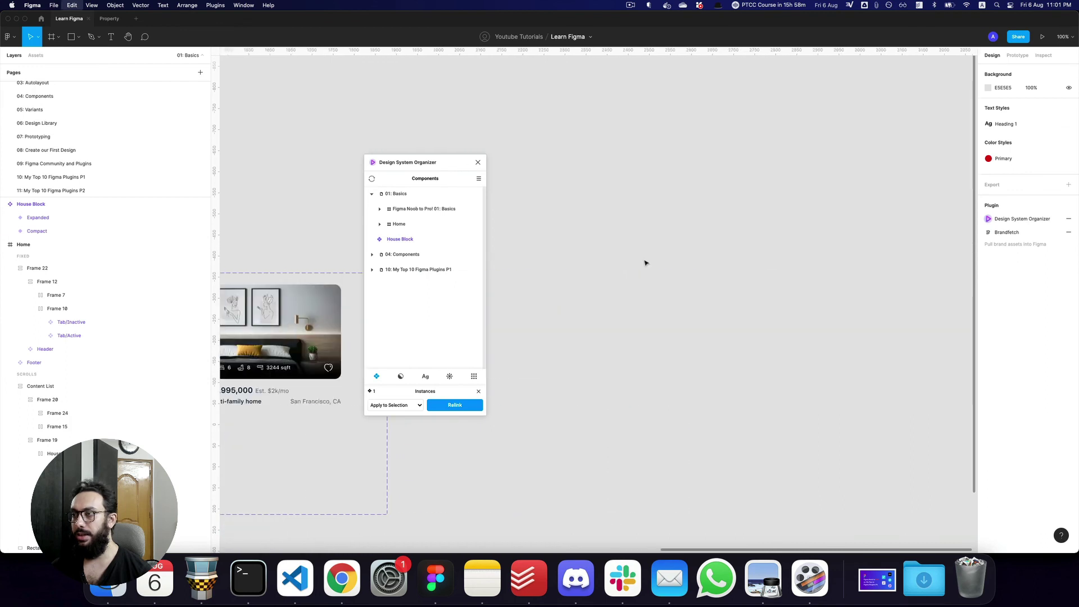
key(super+v)
click(600, 273)
click(597, 336)
Dismiss the pending instance relink in Design System Organizer and delete the pasted Home frame from Learn Figma
click(478, 392)
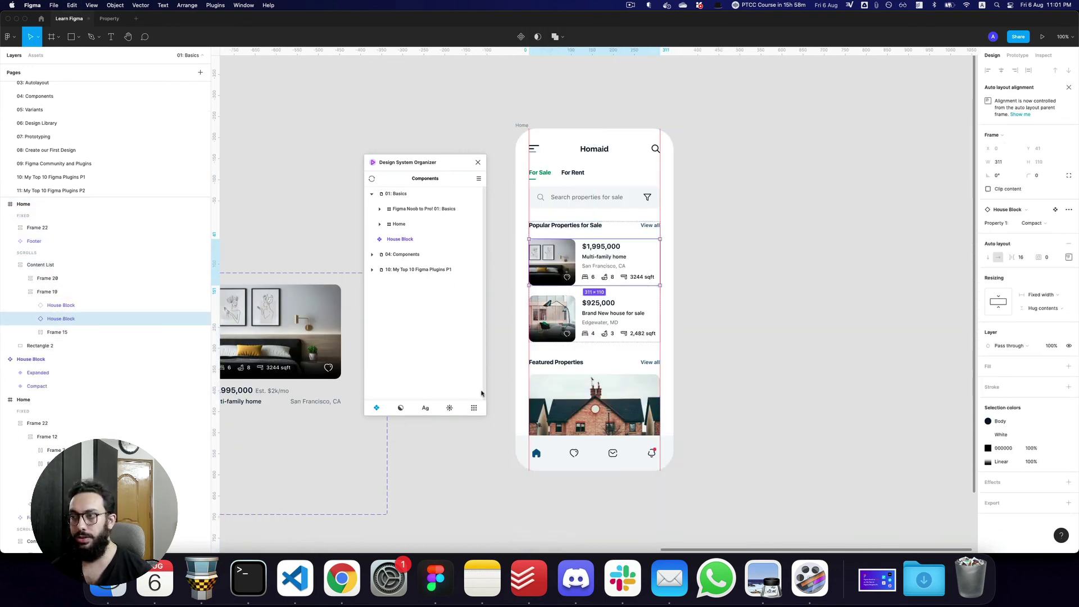
click(520, 125)
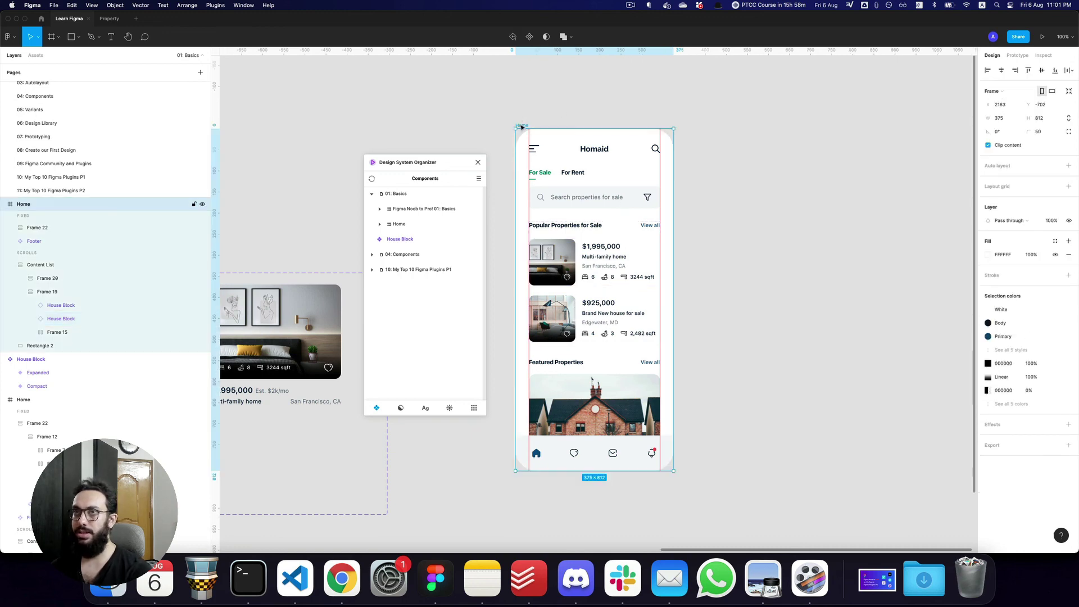
key(Delete)
Export all of the Property file's color styles to the clipboard with Design System Organizer
click(108, 19)
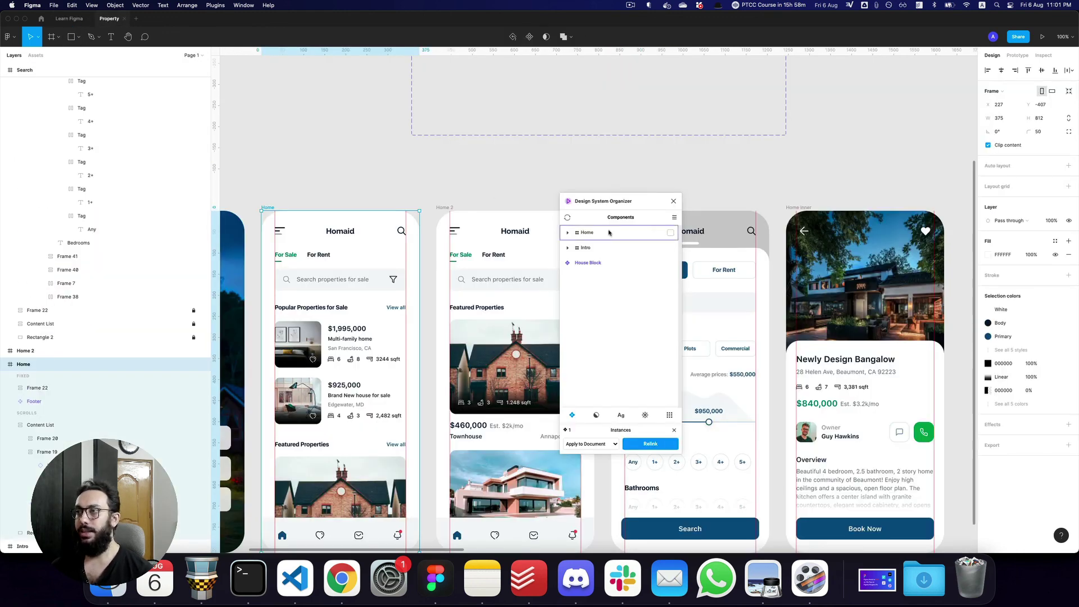
click(597, 415)
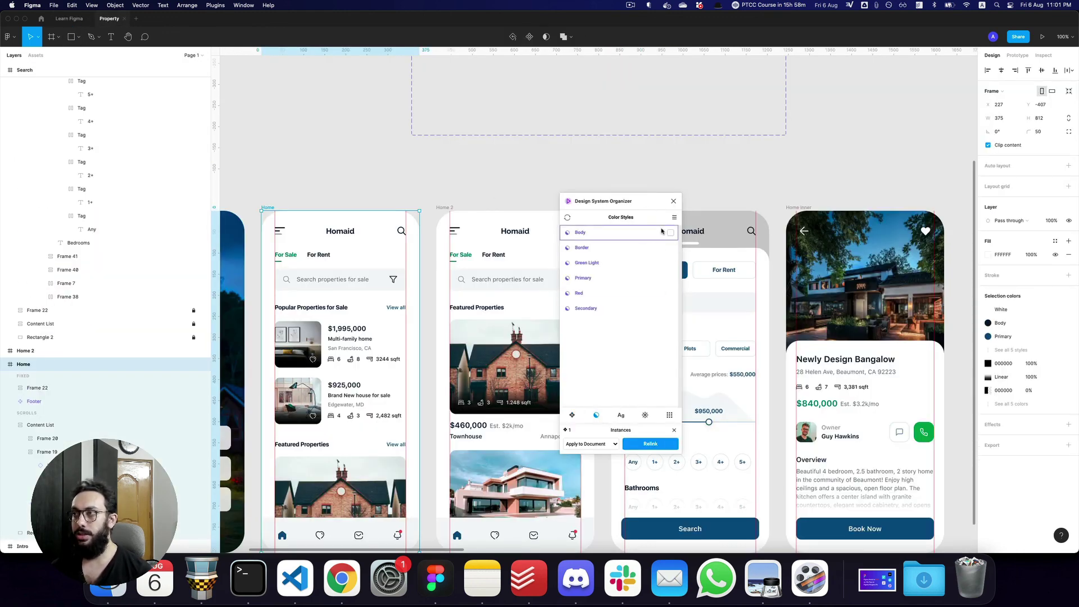
key(super+a)
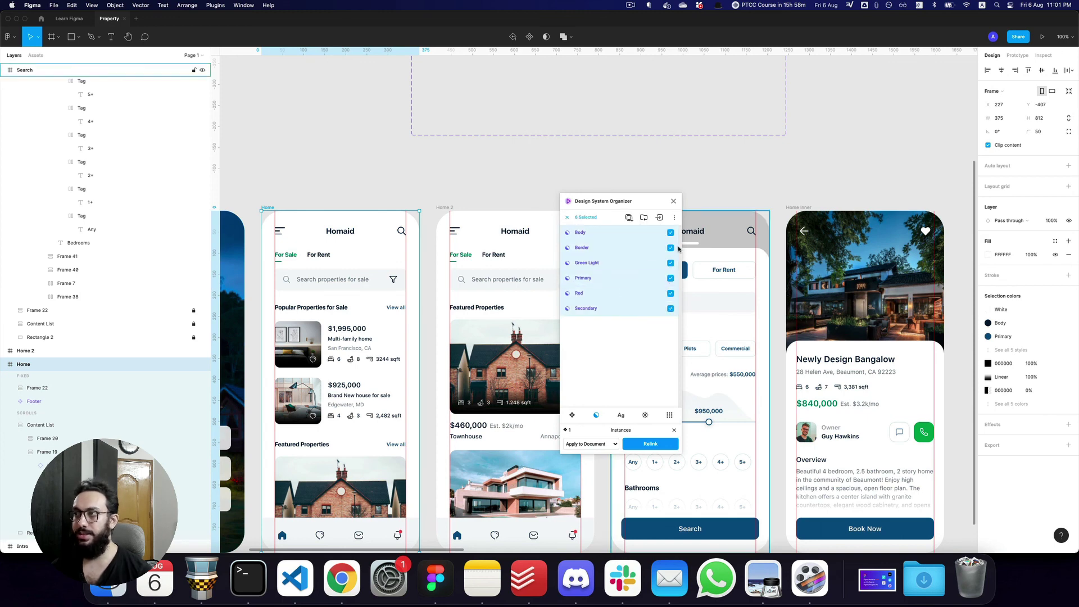
click(674, 219)
click(633, 274)
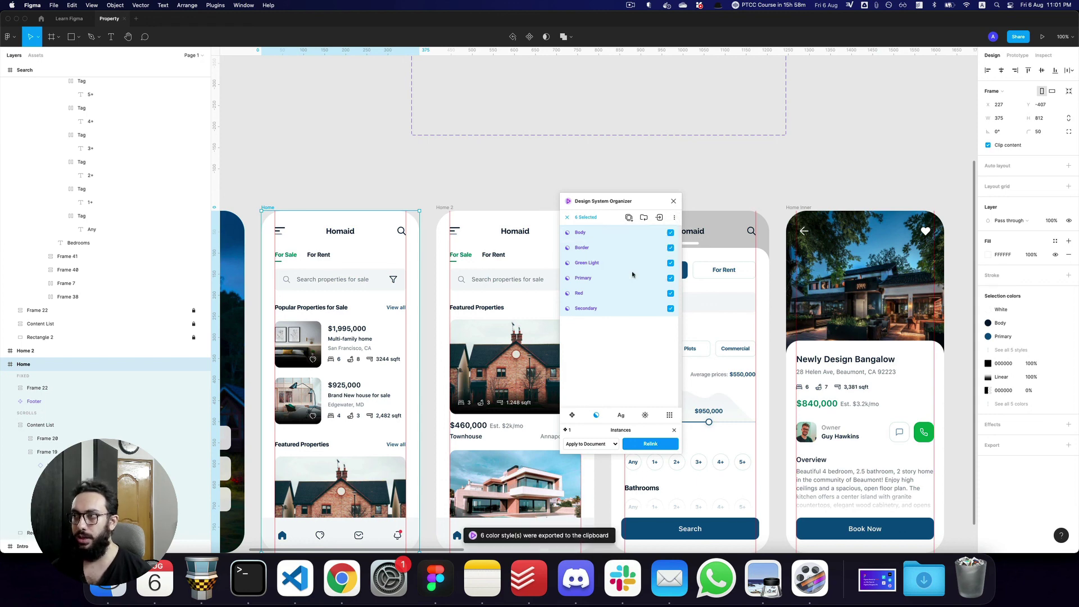
Import the exported color styles into the Learn Figma file with Design System Organizer
click(71, 20)
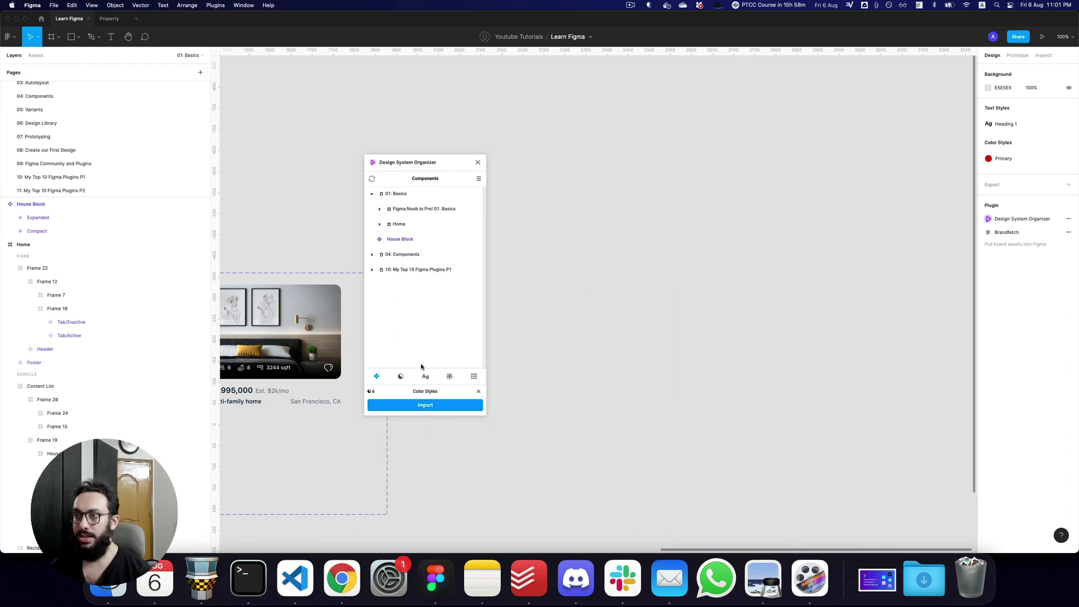
click(401, 376)
click(418, 406)
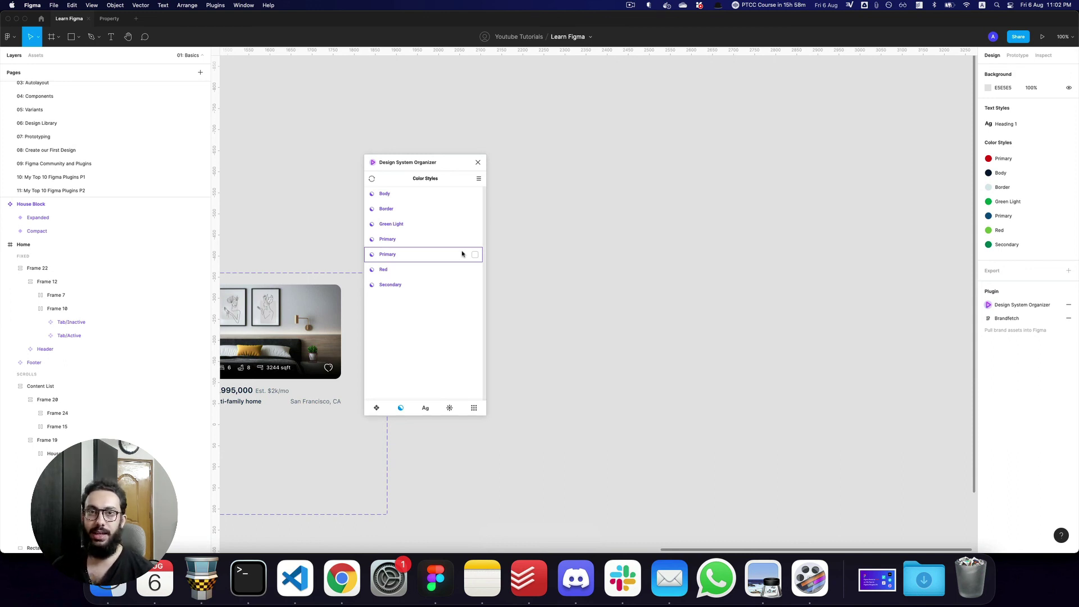
drag(446, 173, 597, 195)
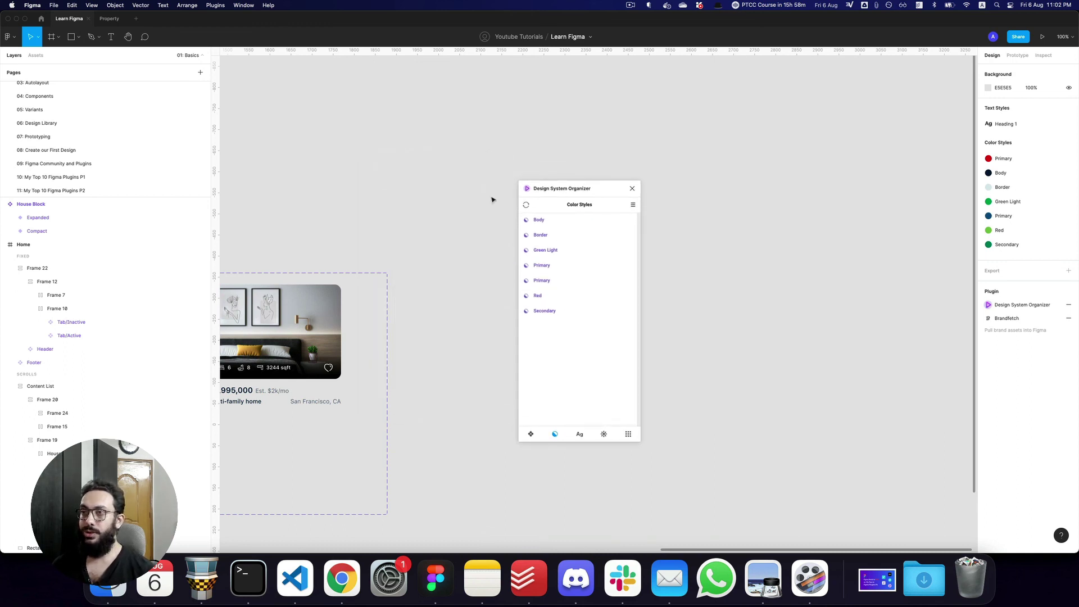
scroll(509, 198, left, 10)
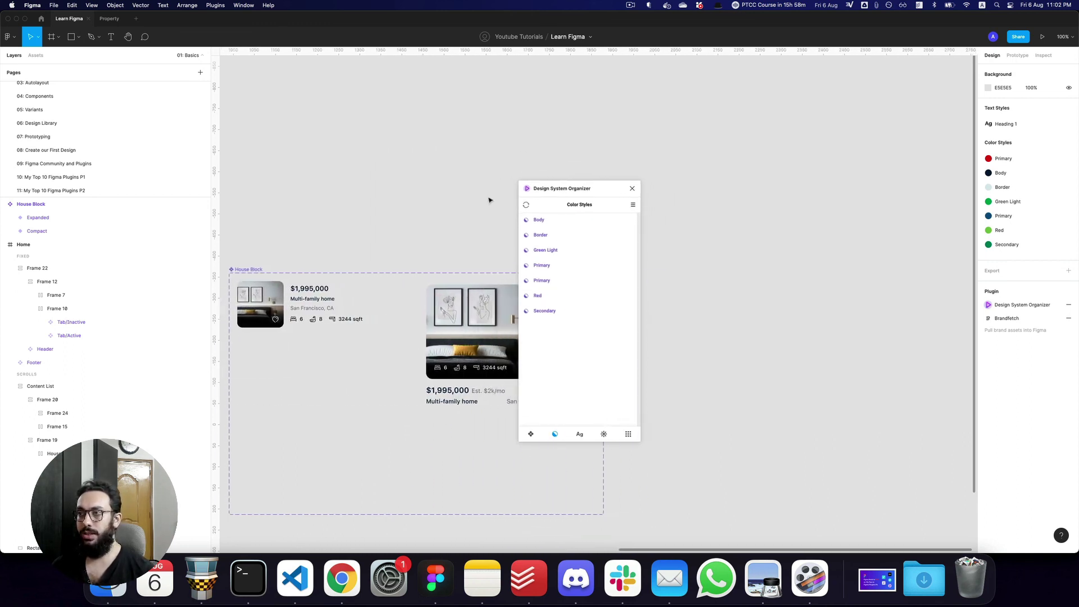
scroll(489, 200, right, 3)
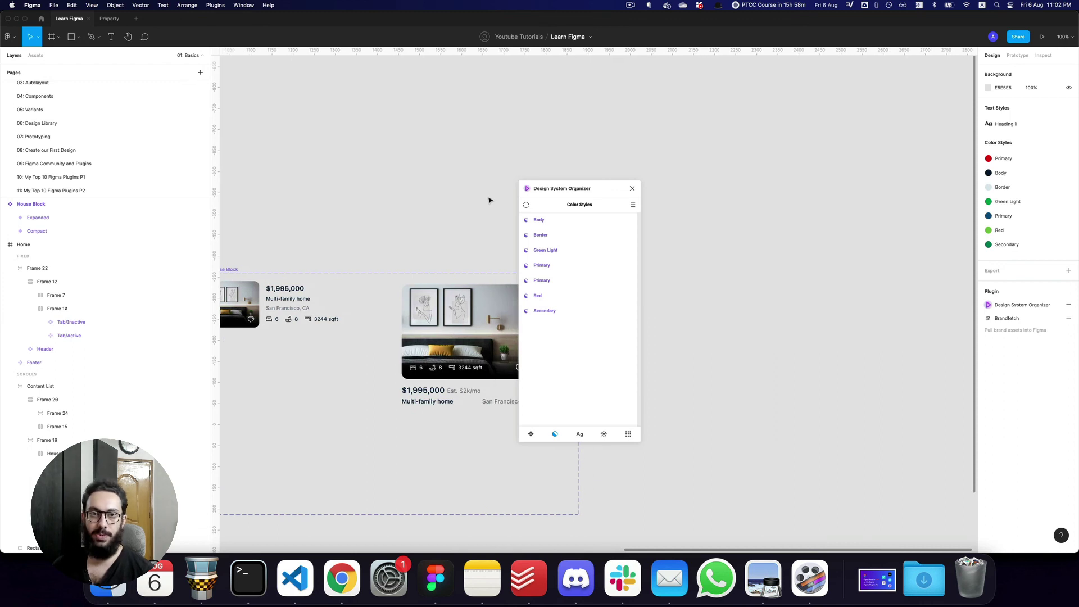